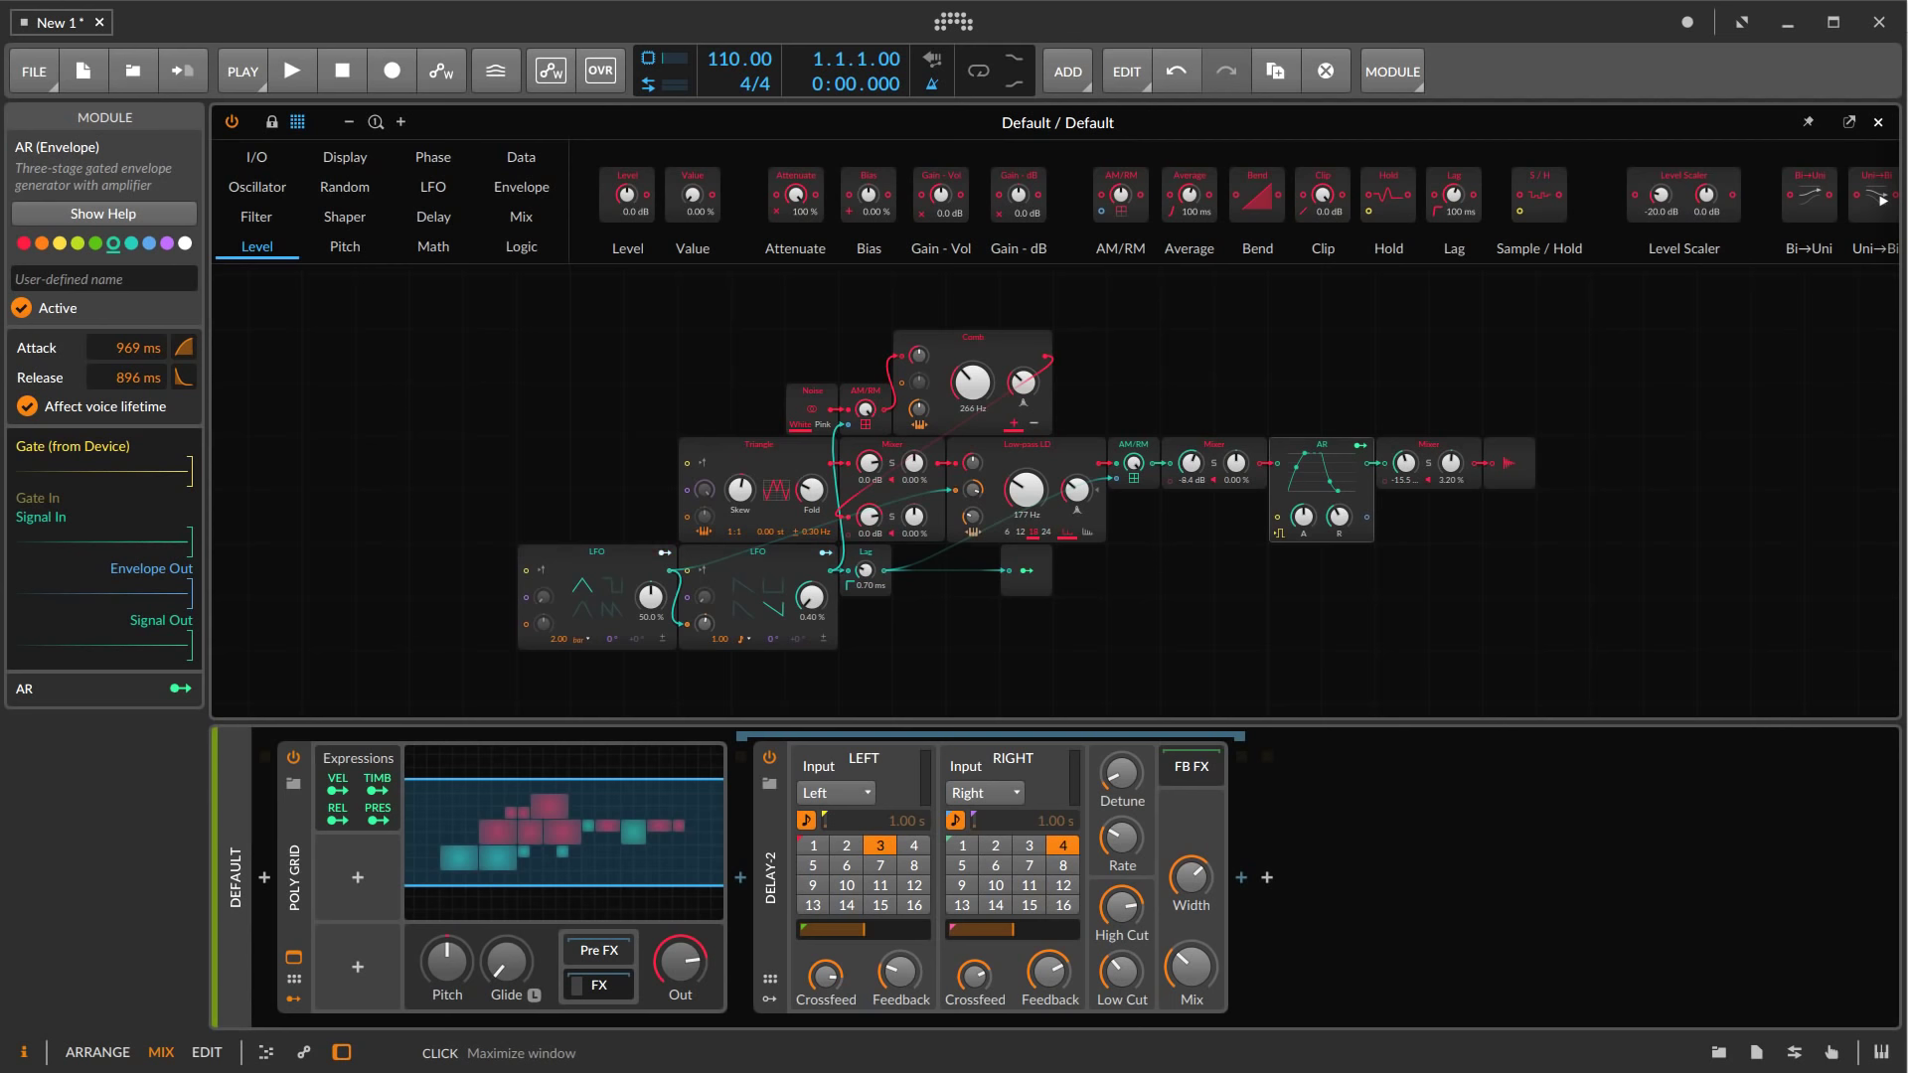
Expand Phase-4's waveform view, raise operator R's feedback to 43.5 %, then return to the Default track
{"action": "key", "text": "Down"}
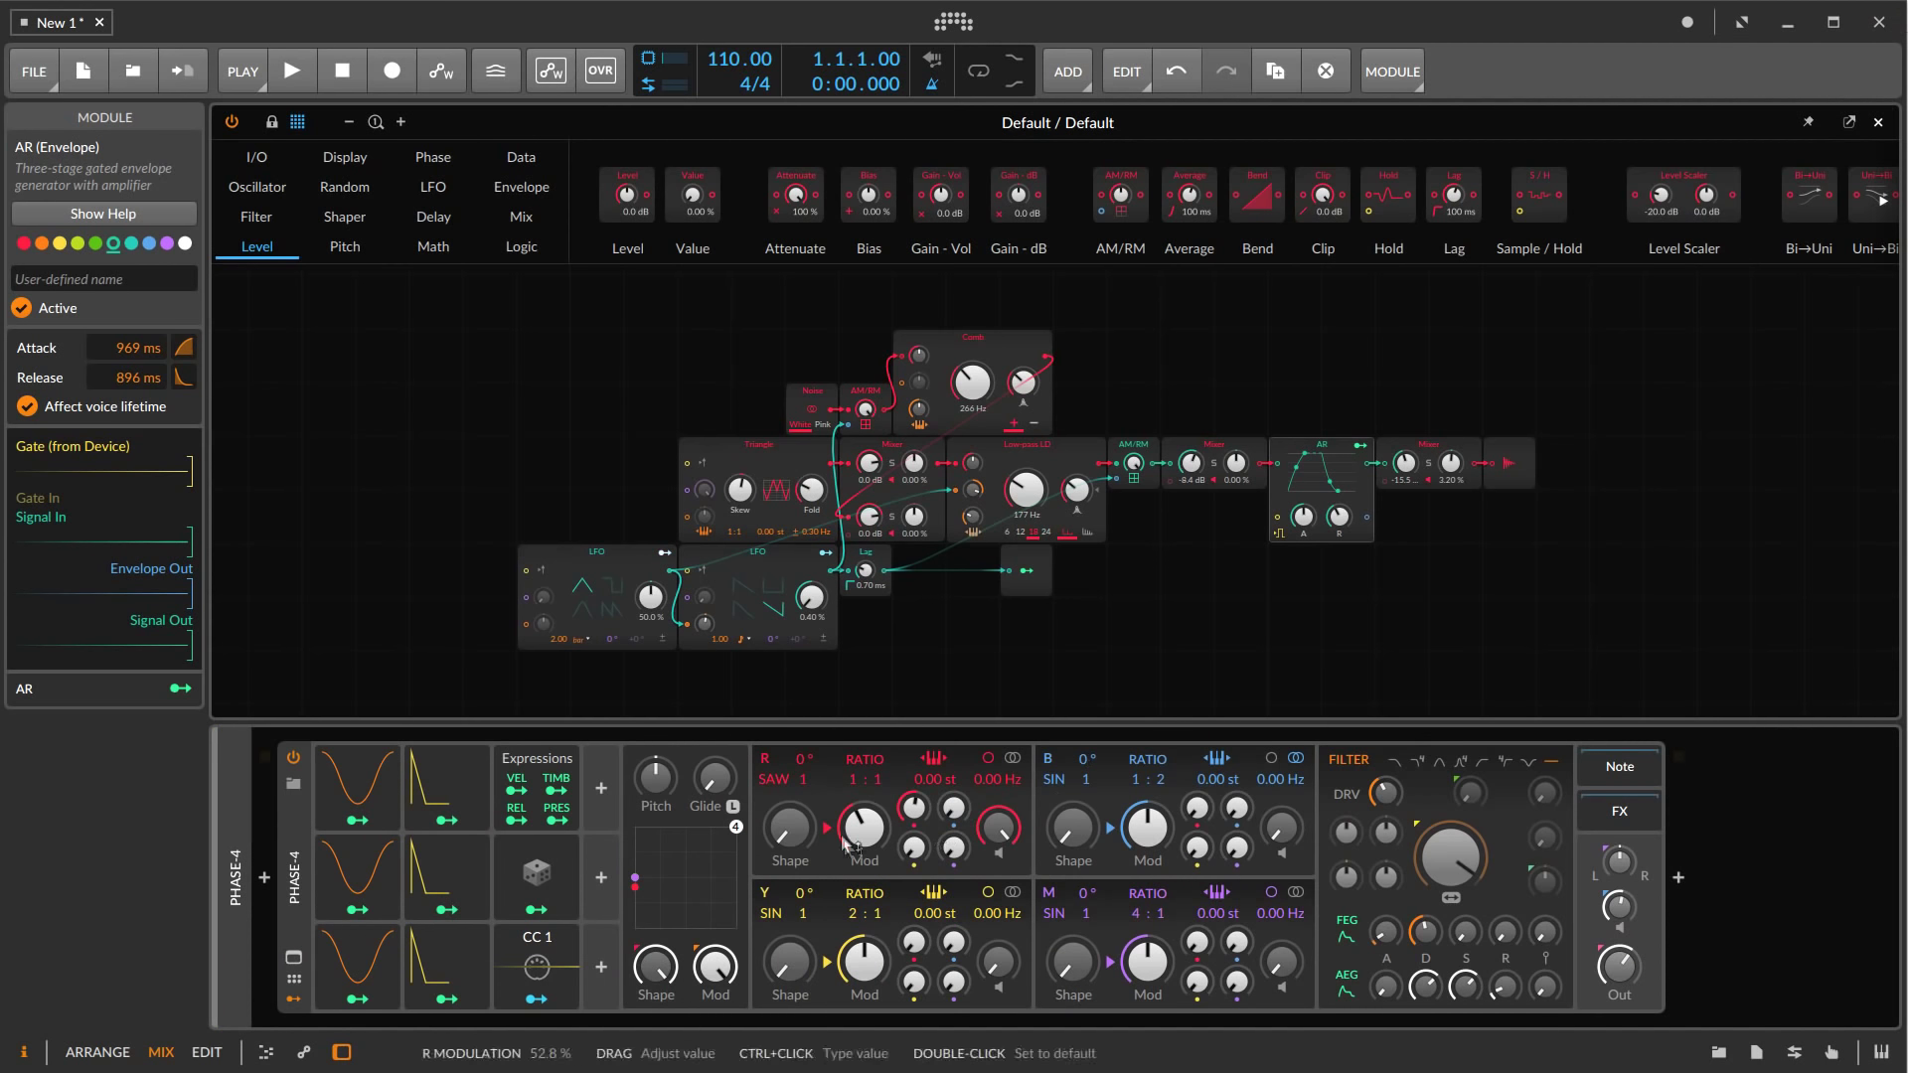
{"action": "left_click", "coordinate": [293, 957]}
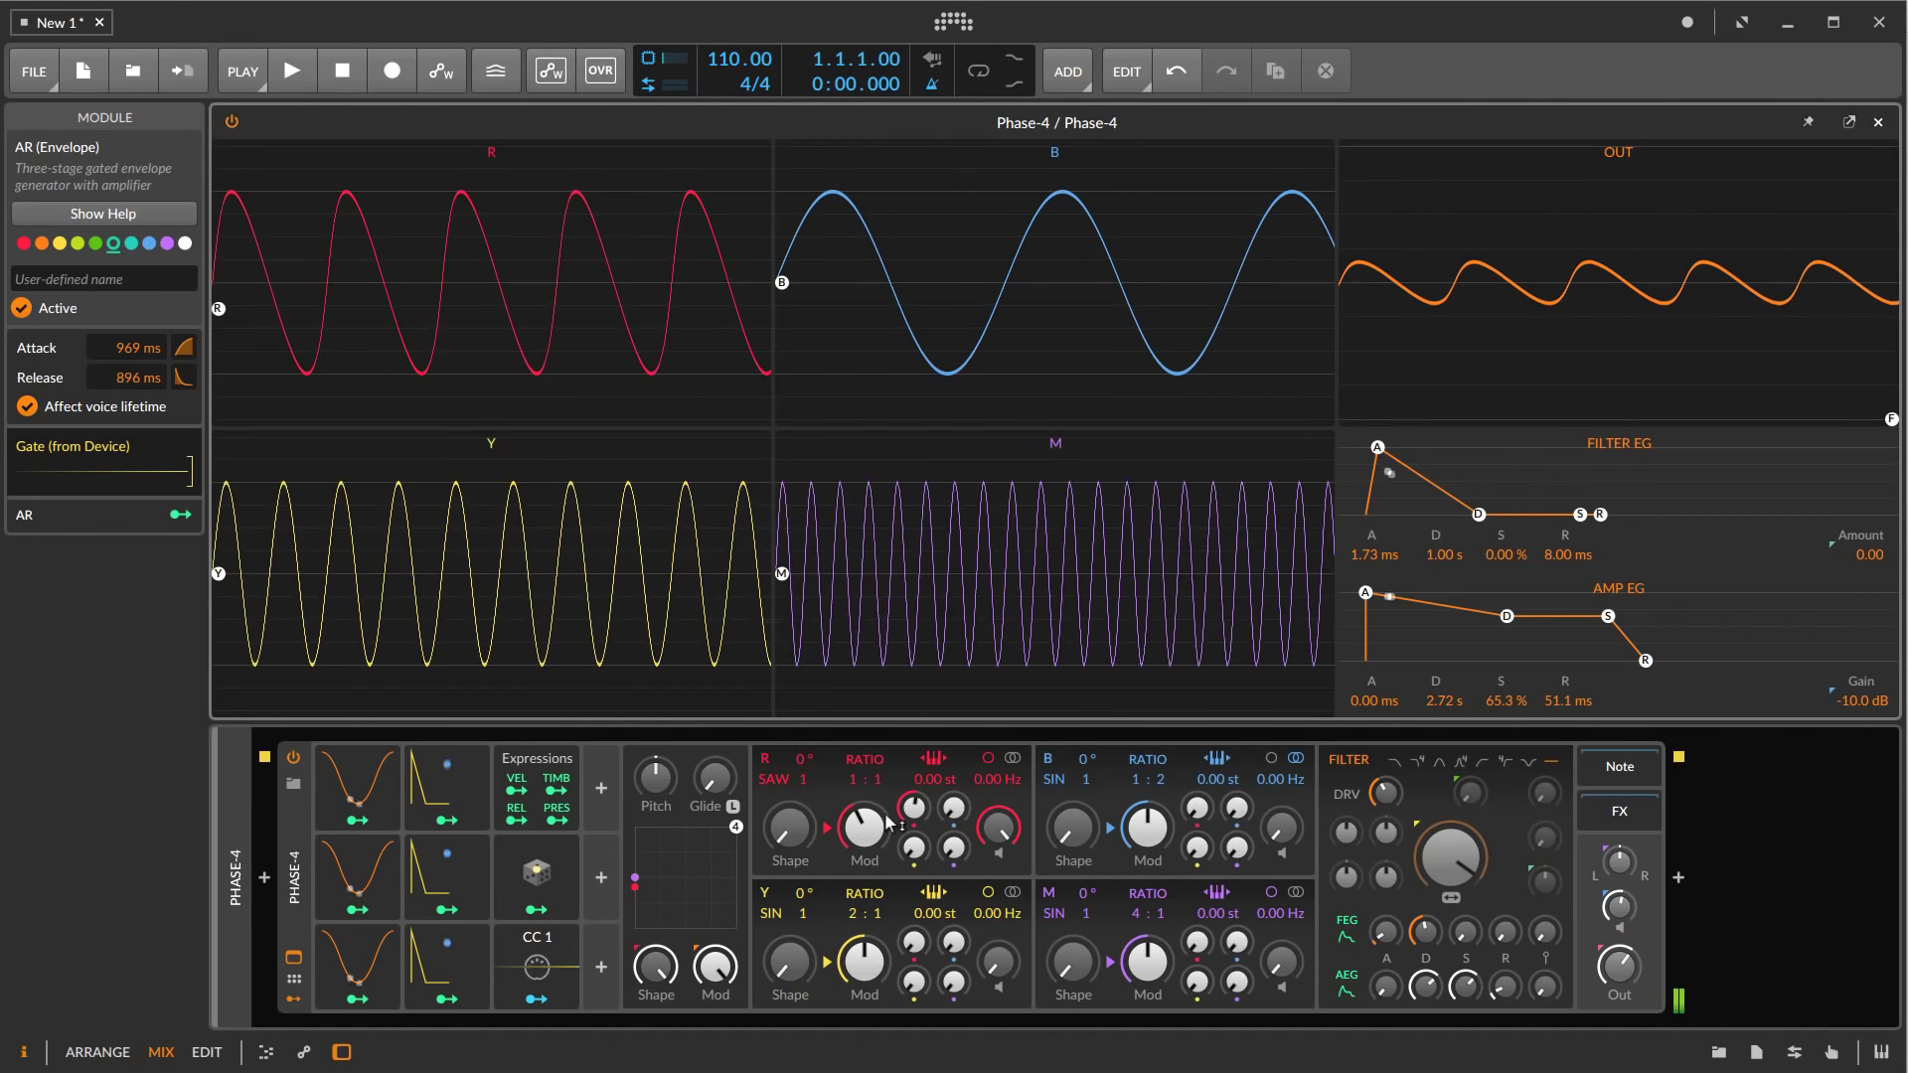
{"action": "left_click_drag", "start_coordinate": [913, 807], "coordinate": [862, 833]}
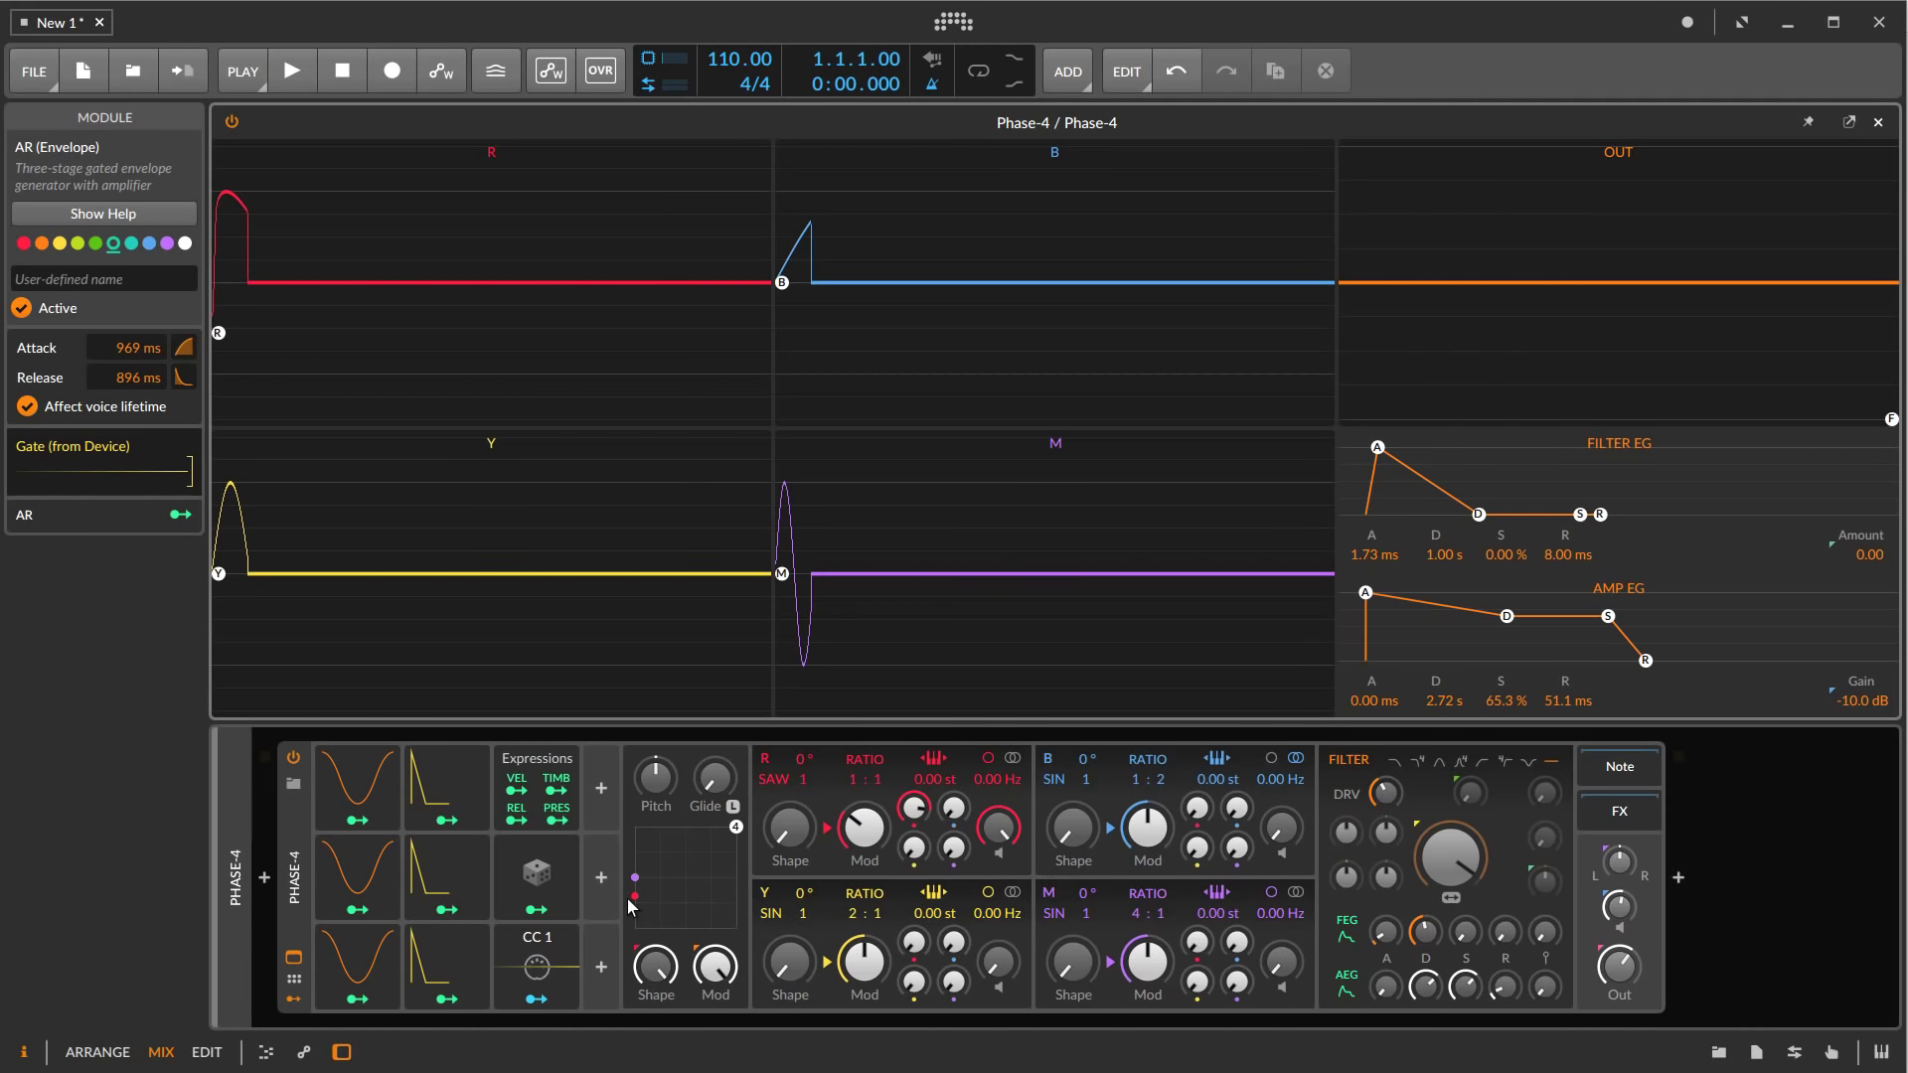
{"action": "key", "text": "Down"}
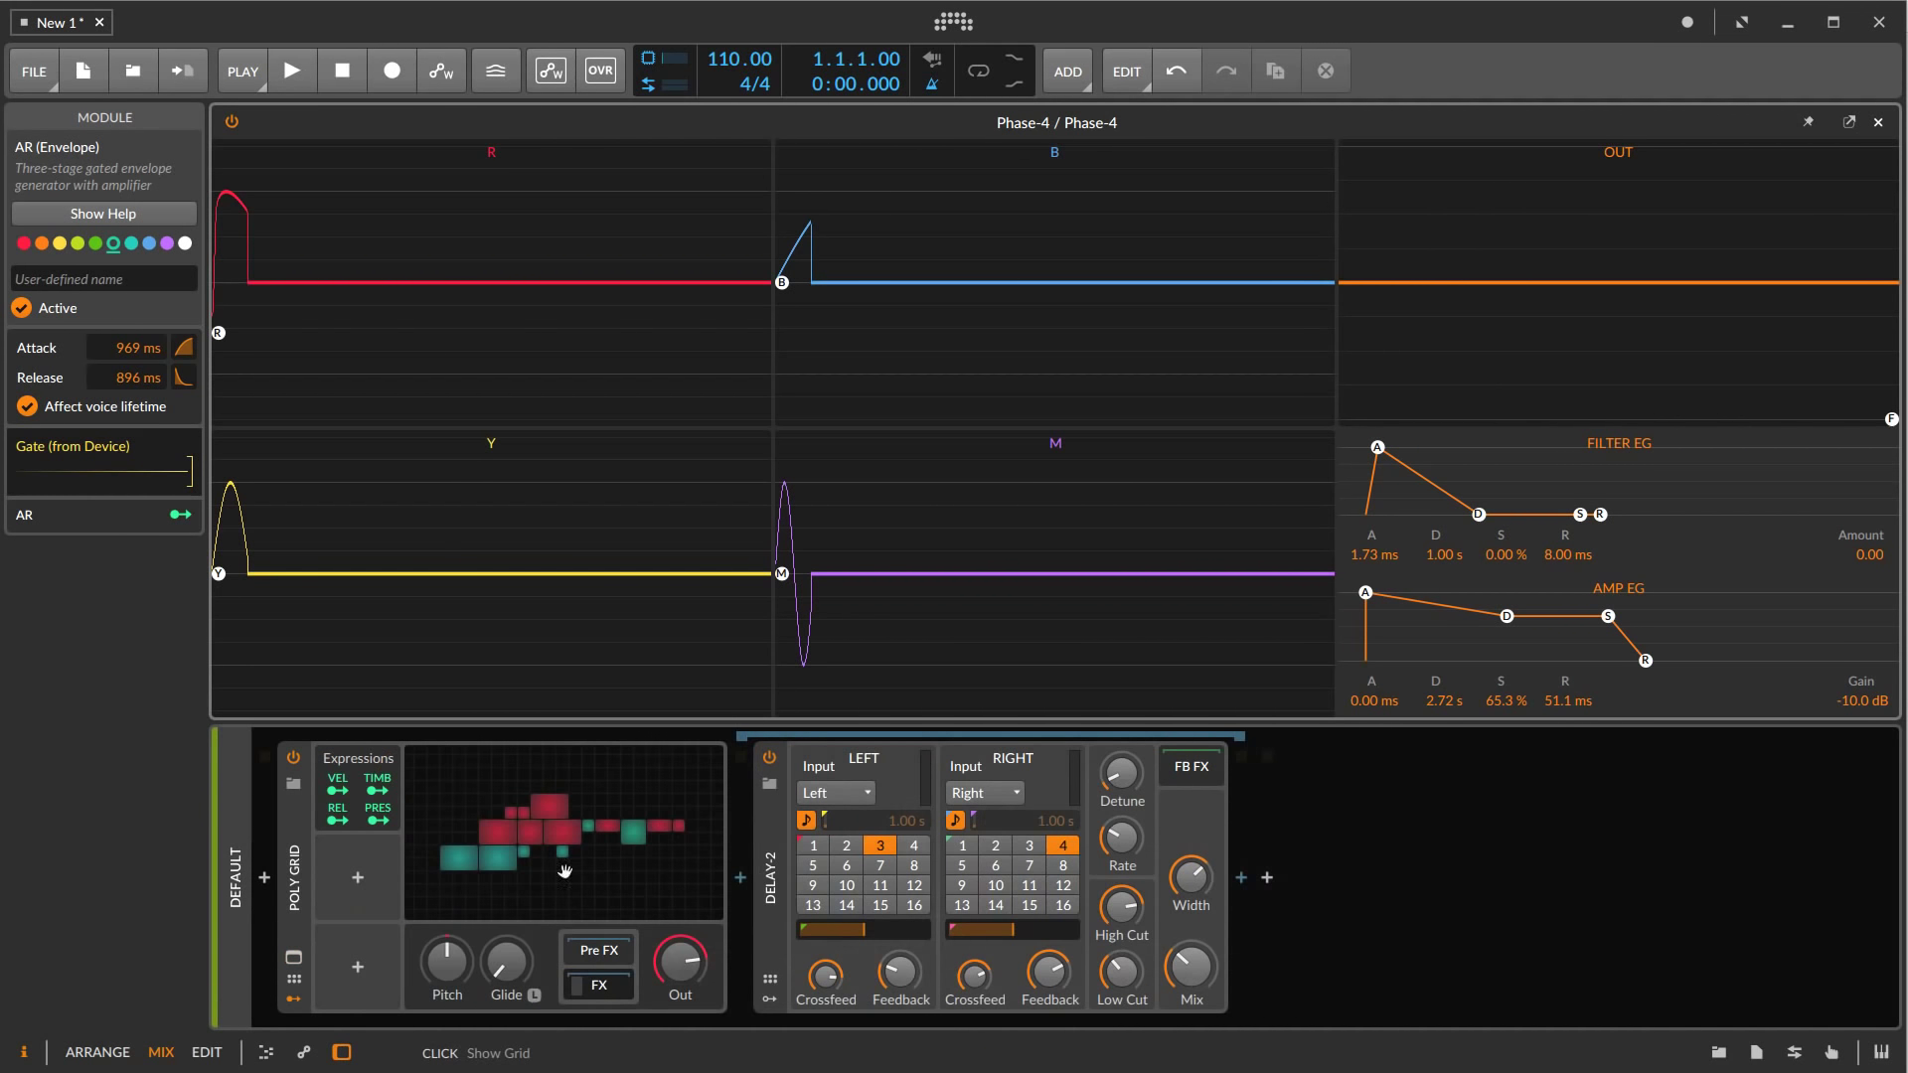
Reopen the Default Poly Grid patch in the expanded editor and bring up the DSP performance graph
{"action": "left_click", "coordinate": [293, 959]}
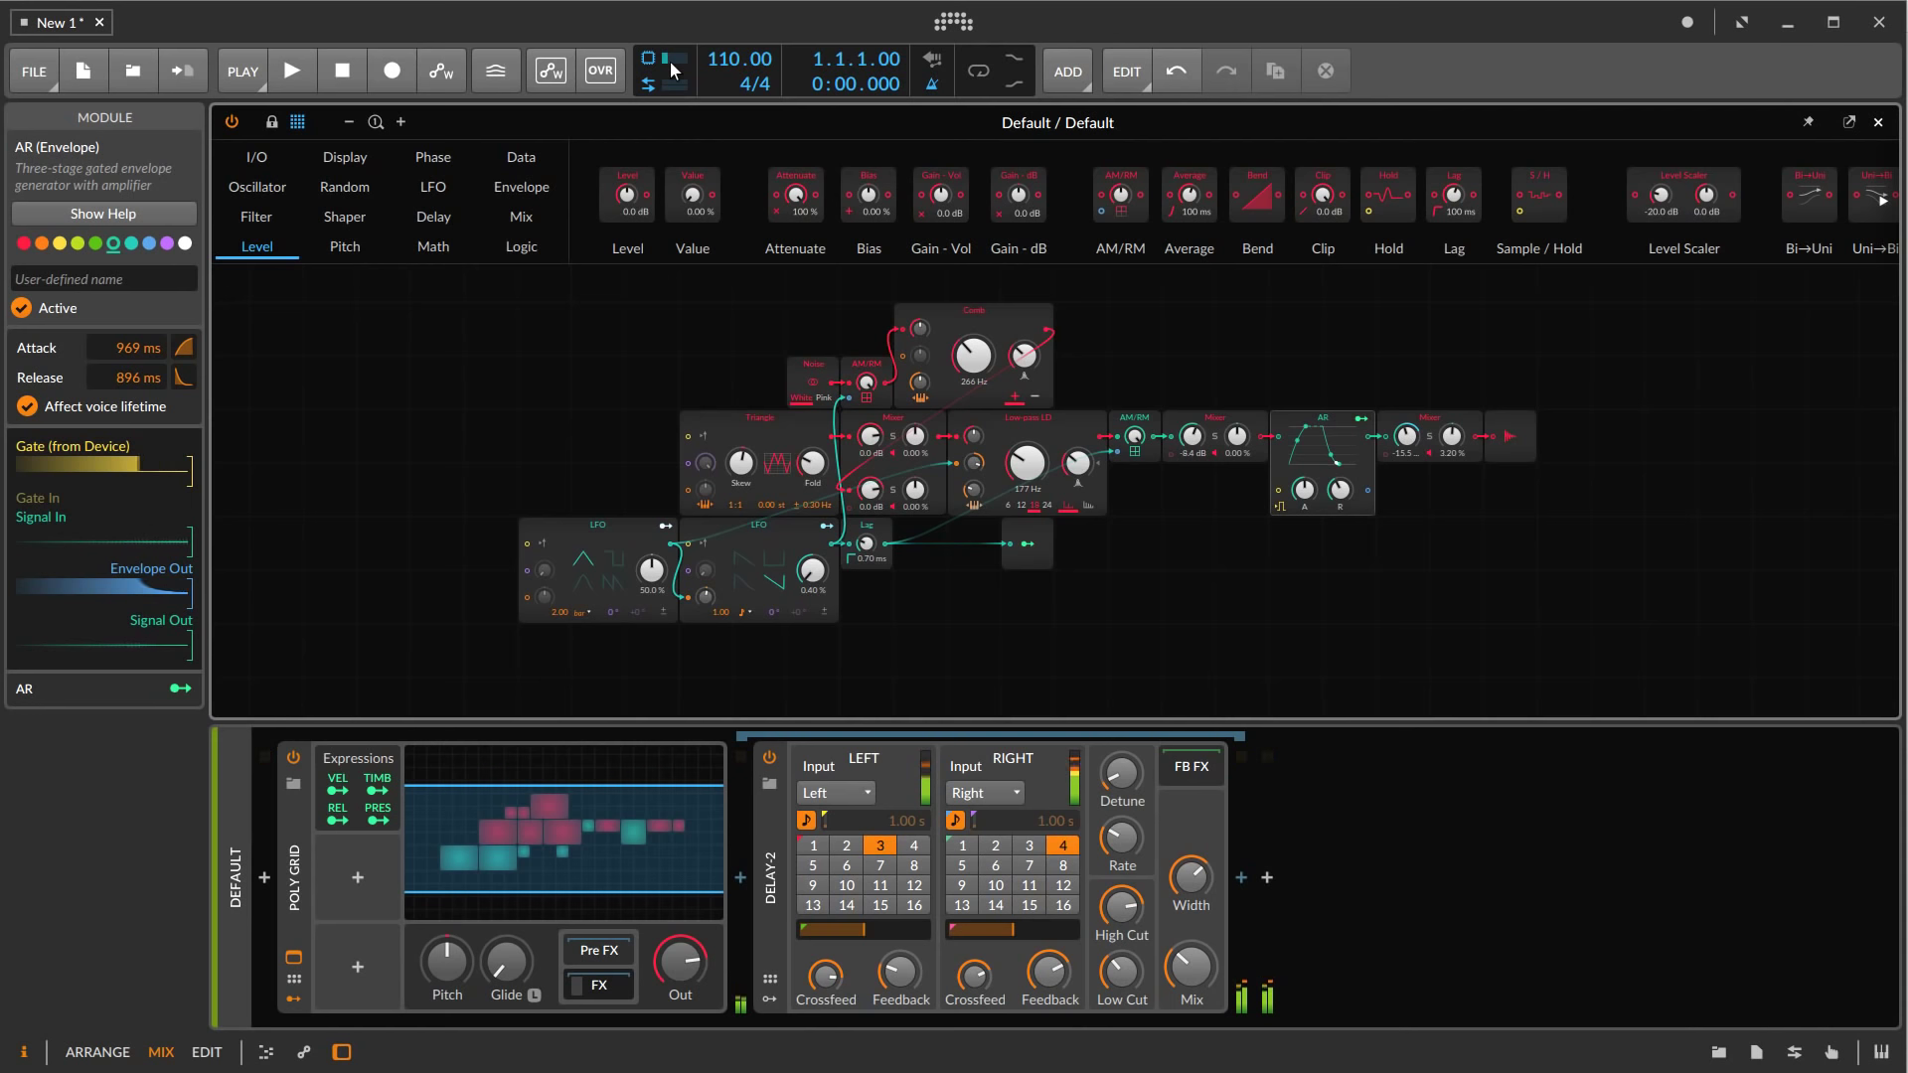
{"action": "left_click", "coordinate": [437, 489]}
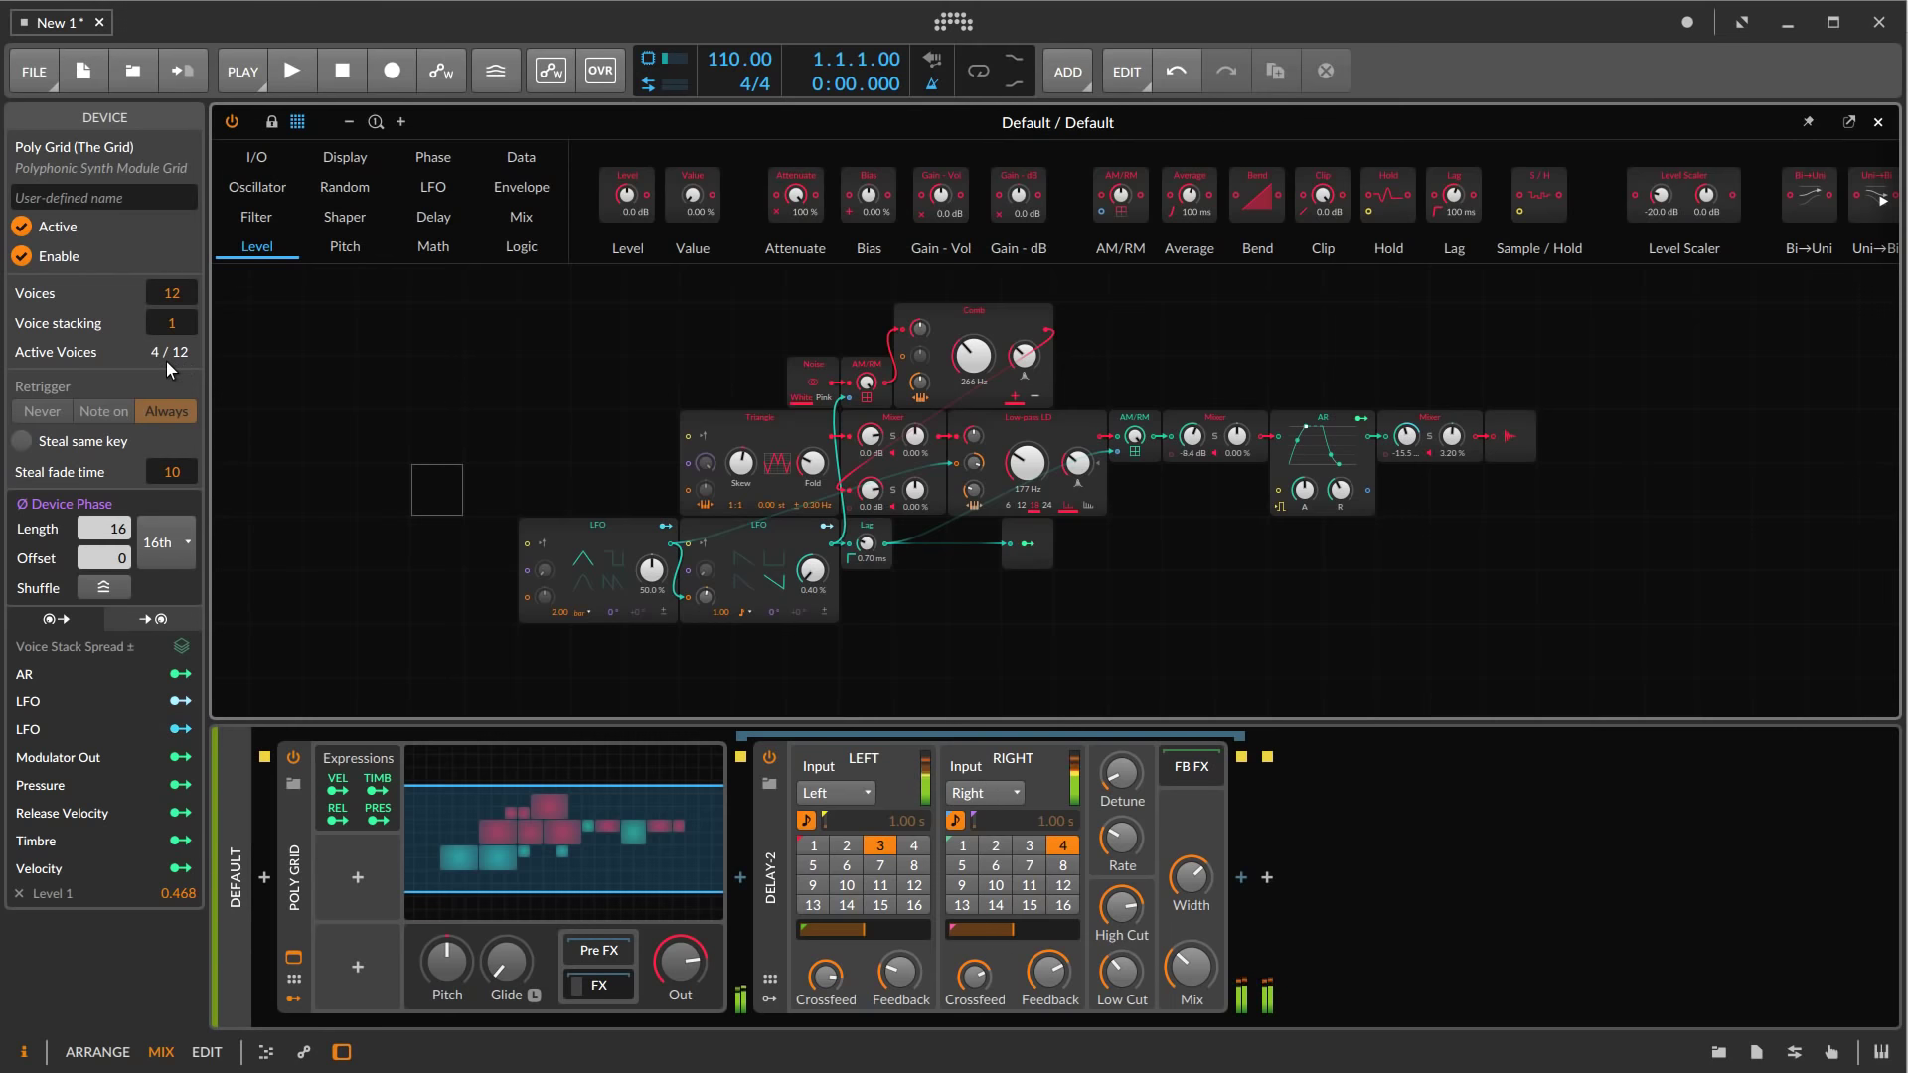
{"action": "left_click", "coordinate": [653, 66]}
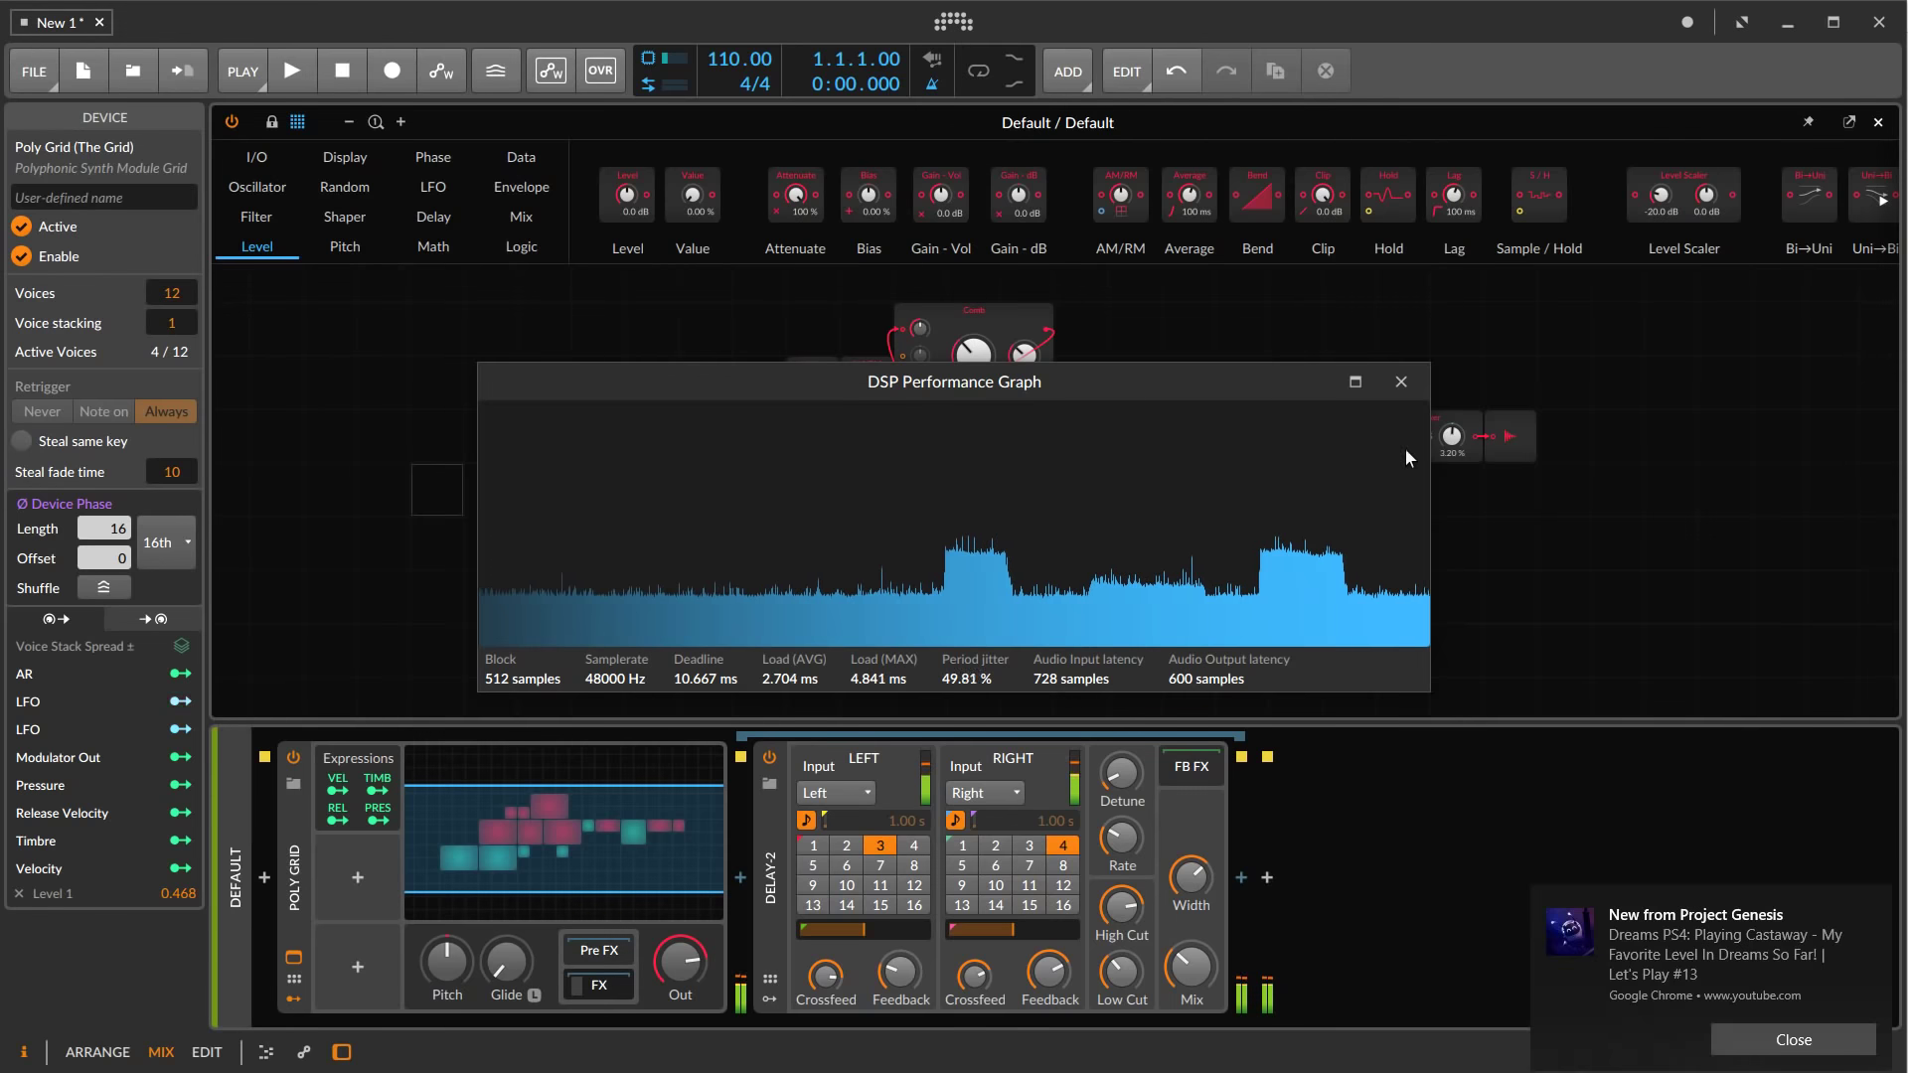
Close the DSP Performance Graph window to reveal the Default Poly Grid patch
{"action": "left_click", "coordinate": [1403, 385]}
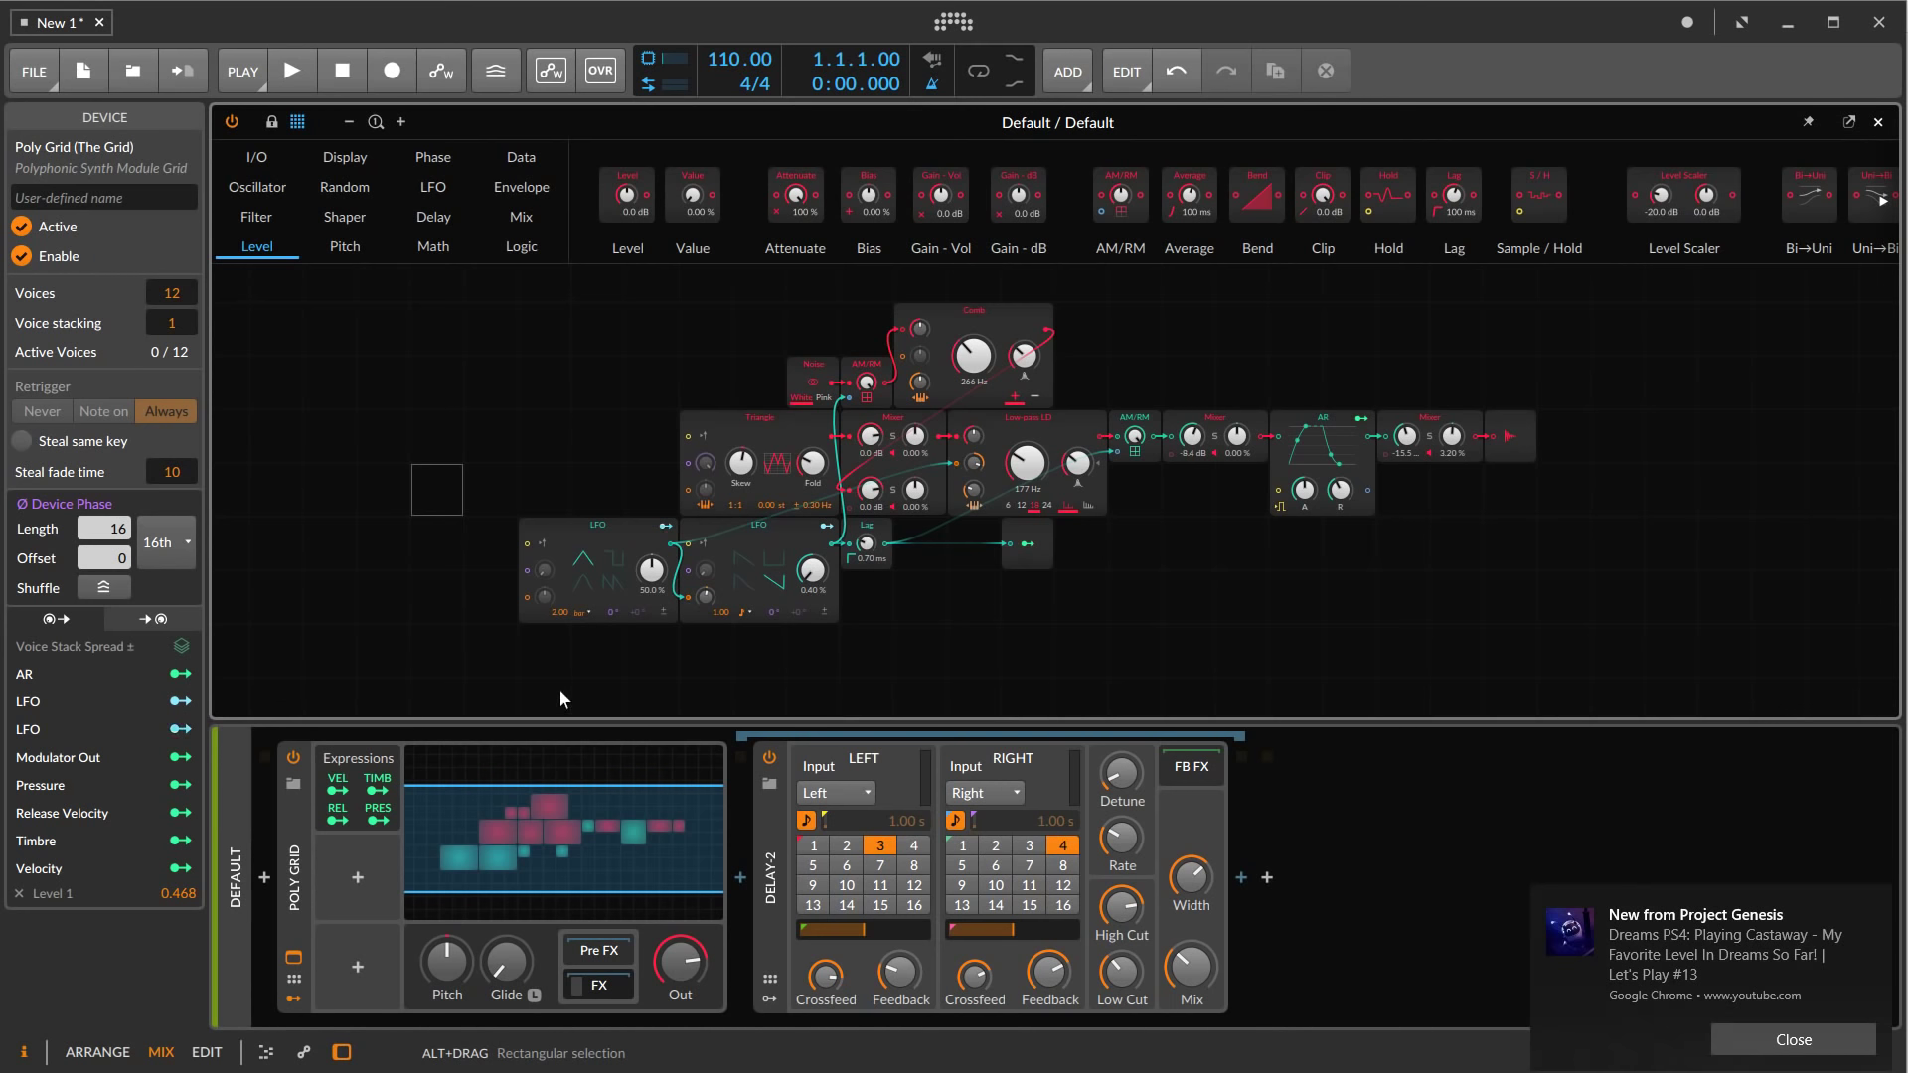
Delete Delay-2, strip the patch to Triangle and AR, and insert a Mixer before Audio Out
{"action": "key", "text": "ctrl+z"}
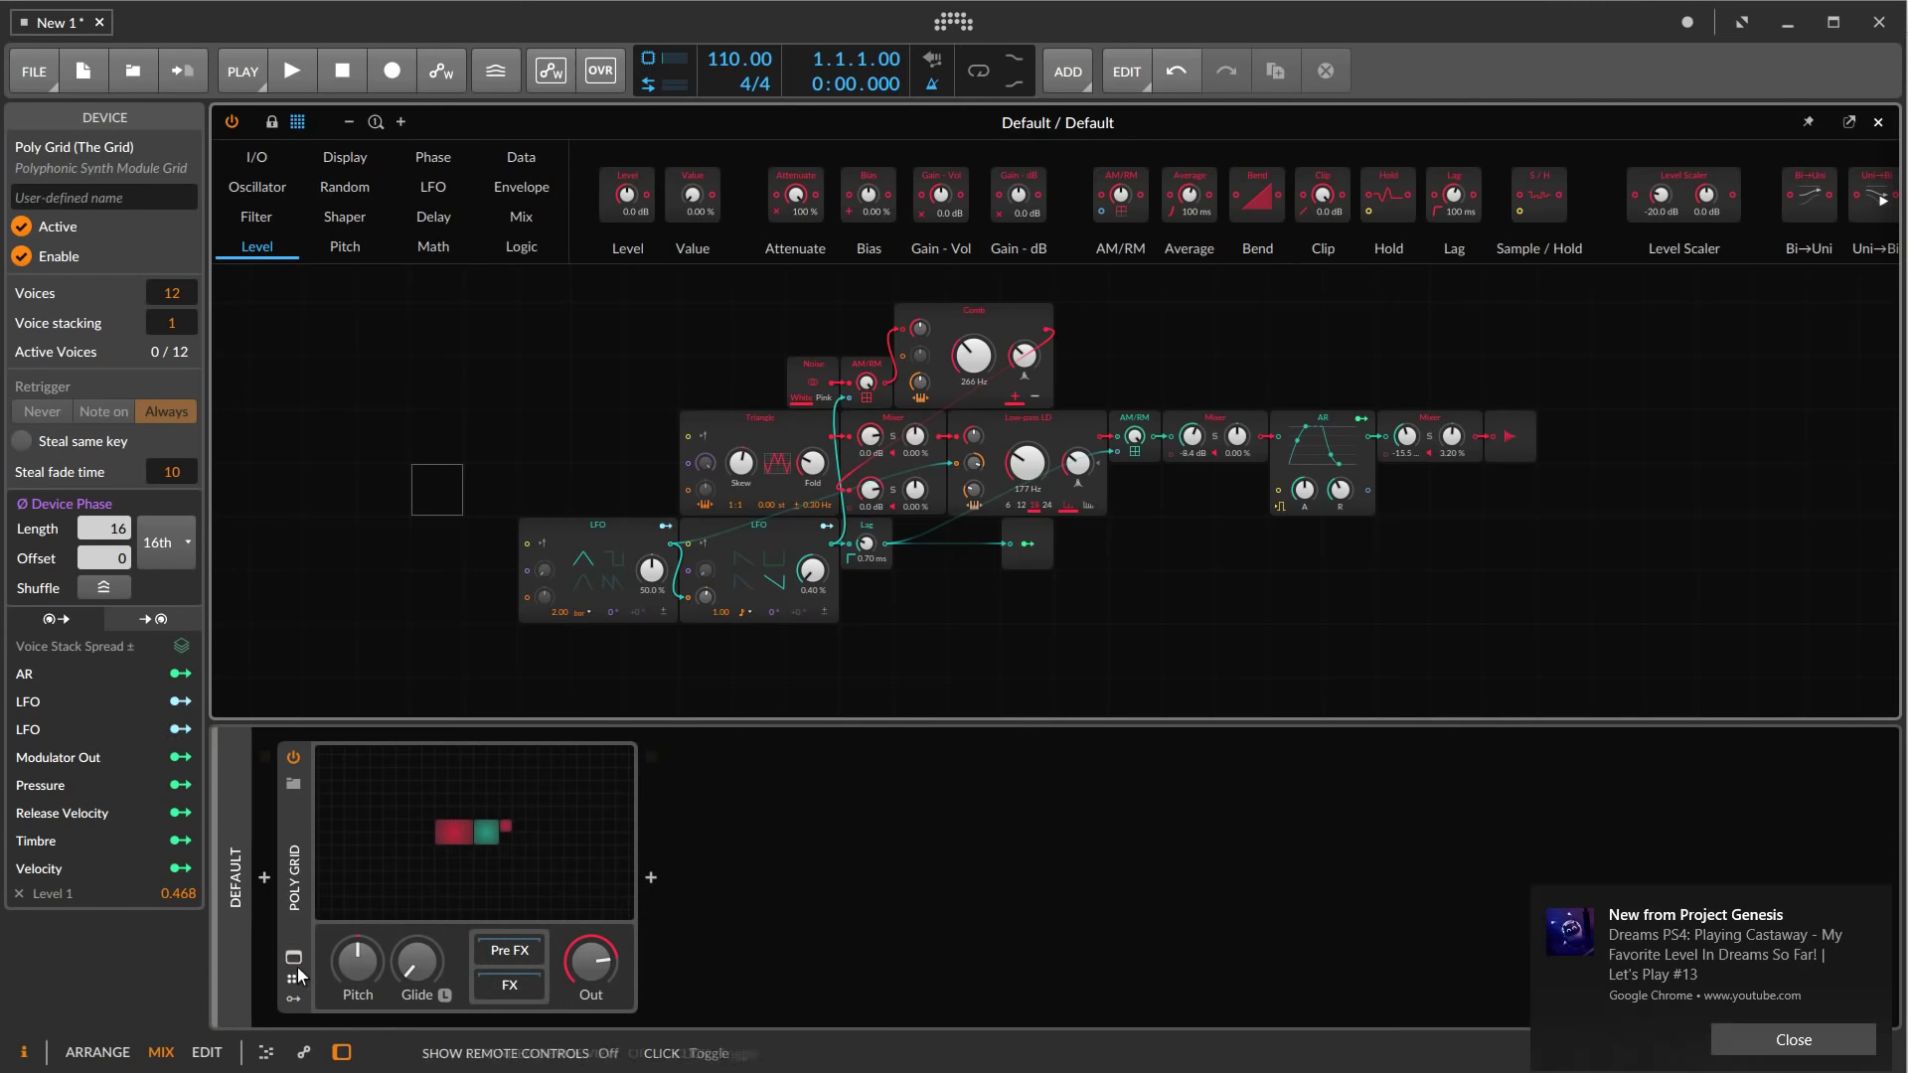
{"action": "key", "text": "ctrl+z"}
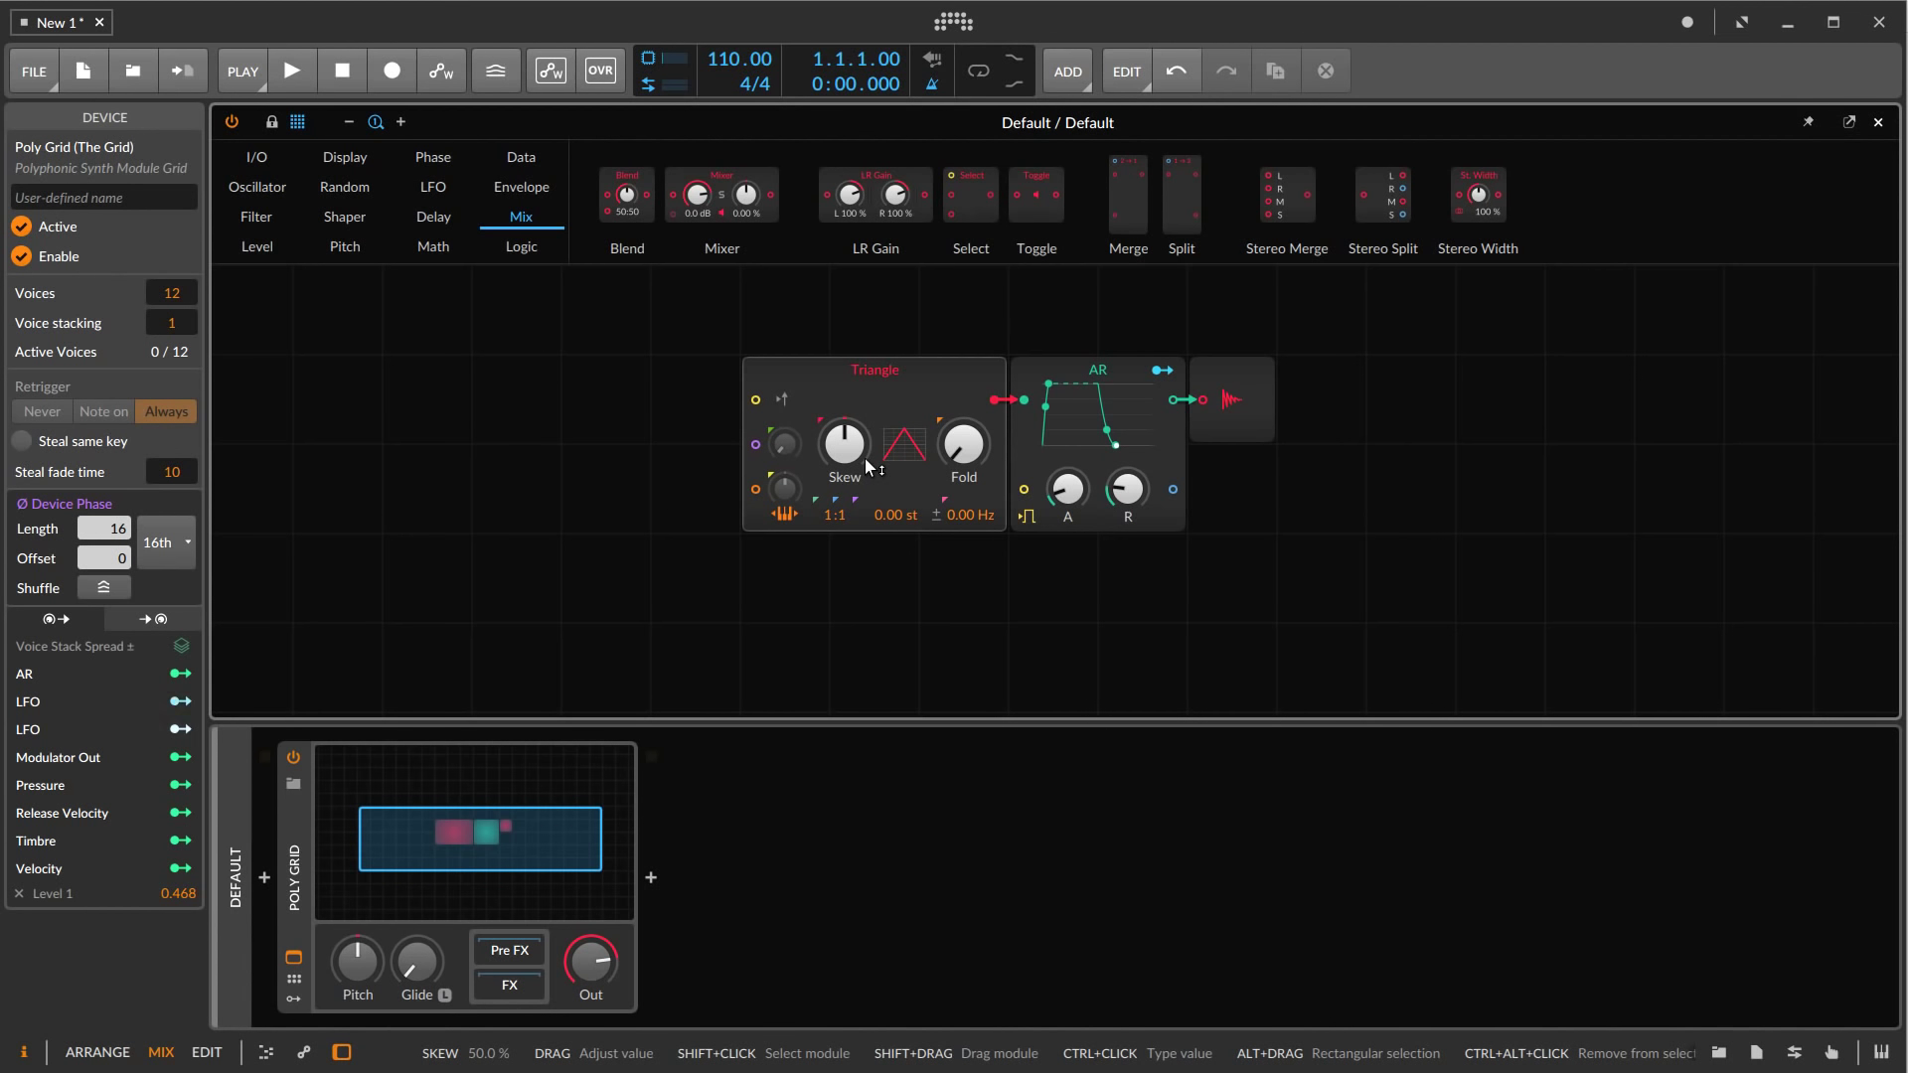
{"action": "left_click_drag", "start_coordinate": [717, 179], "coordinate": [1219, 362]}
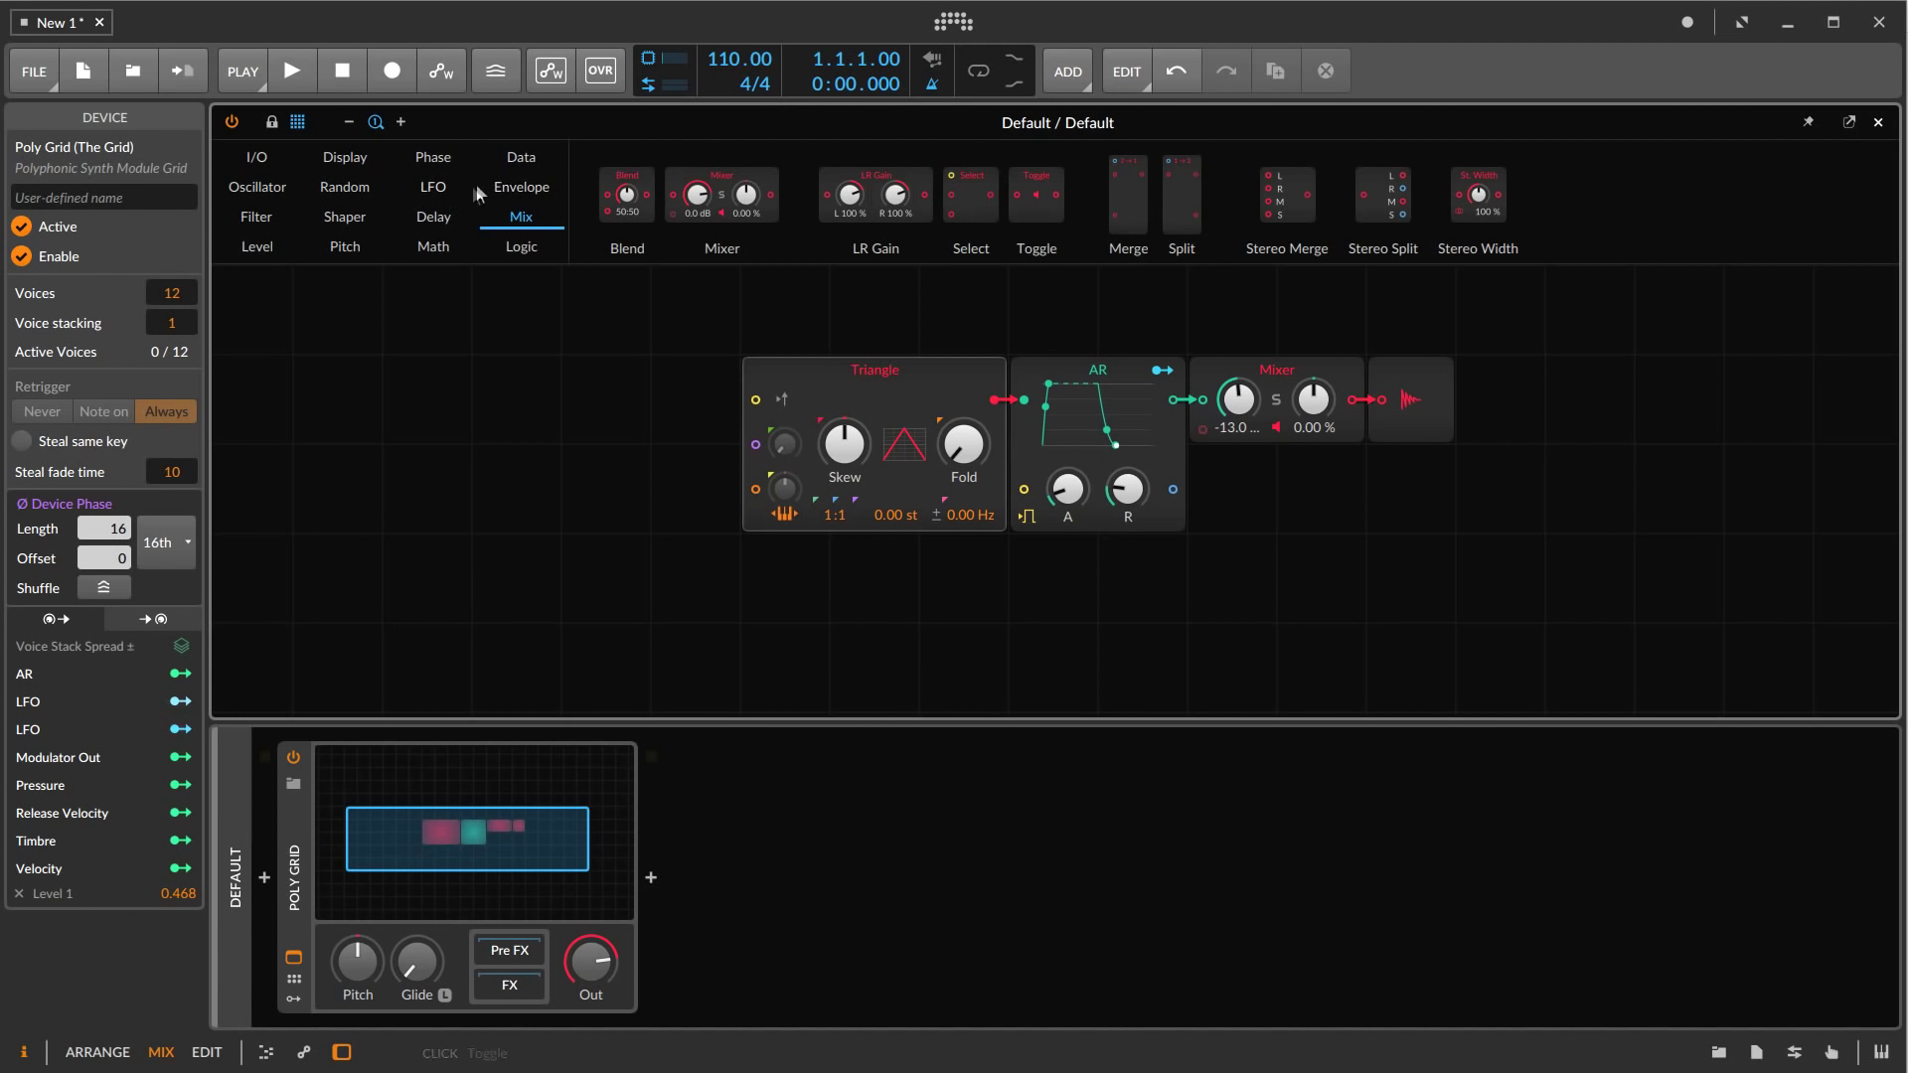
{"action": "left_click", "coordinate": [436, 220]}
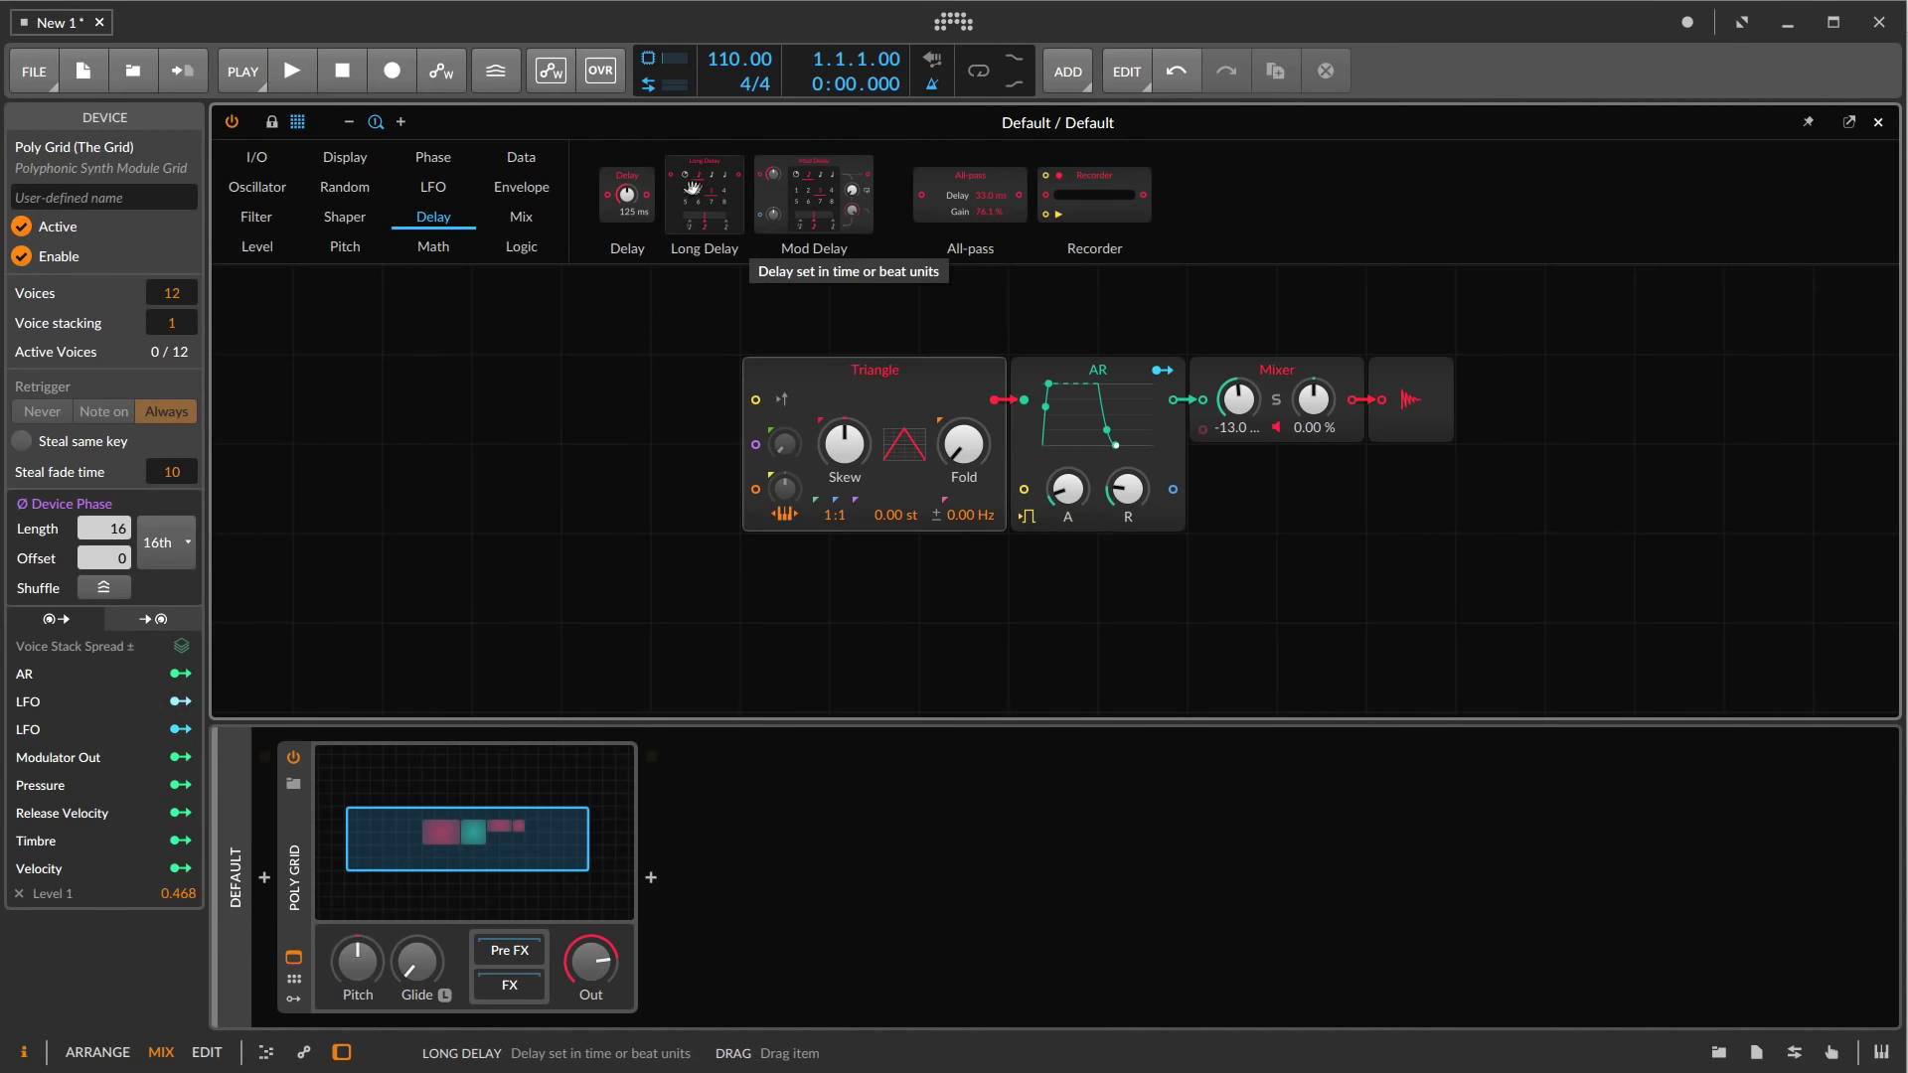
Insert a Mod Delay after AR and route dry AR into Mixer input 2 at about -10.9 dB
{"action": "mouse_move", "coordinate": [690, 187]}
{"action": "left_mouse_down"}
{"action": "mouse_move", "coordinate": [795, 203]}
{"action": "mouse_move", "coordinate": [1133, 417]}
{"action": "mouse_move", "coordinate": [1183, 422]}
{"action": "left_mouse_up"}
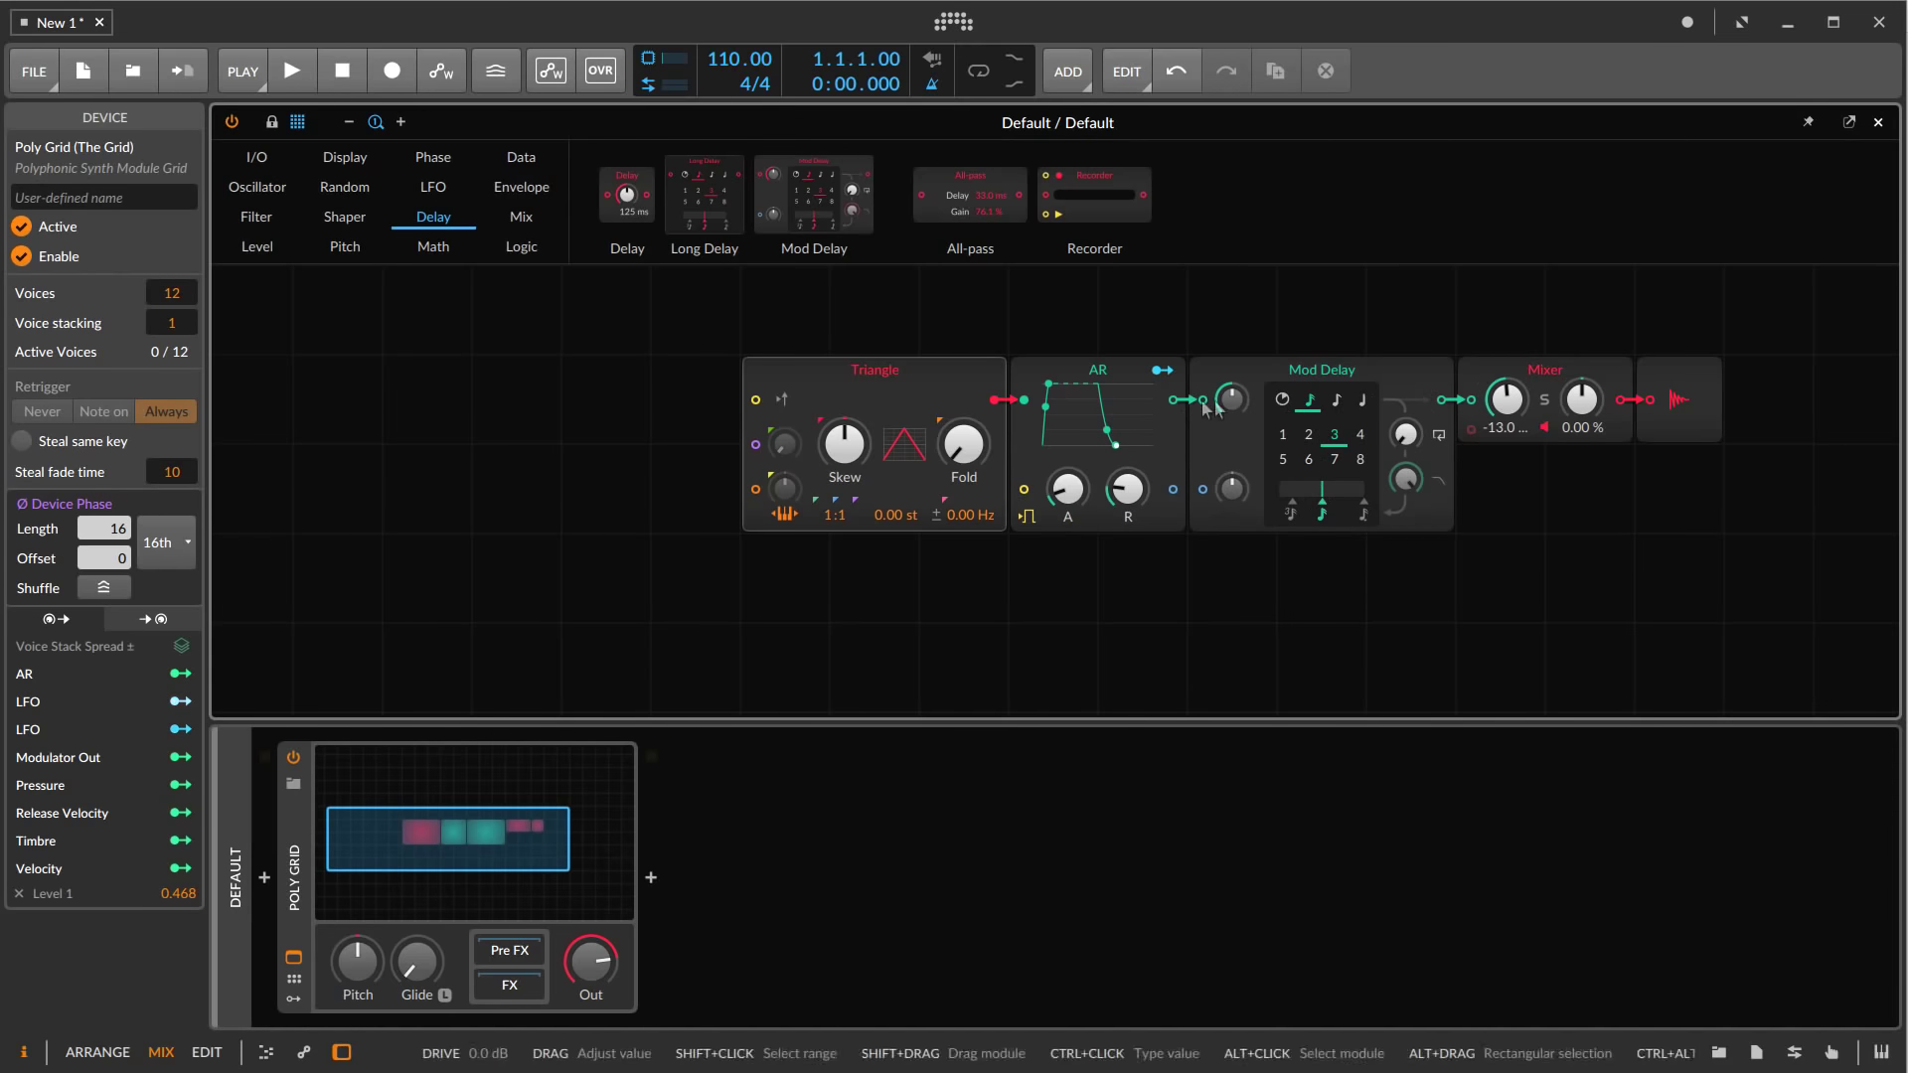
{"action": "left_click_drag", "start_coordinate": [1173, 400], "coordinate": [1477, 431]}
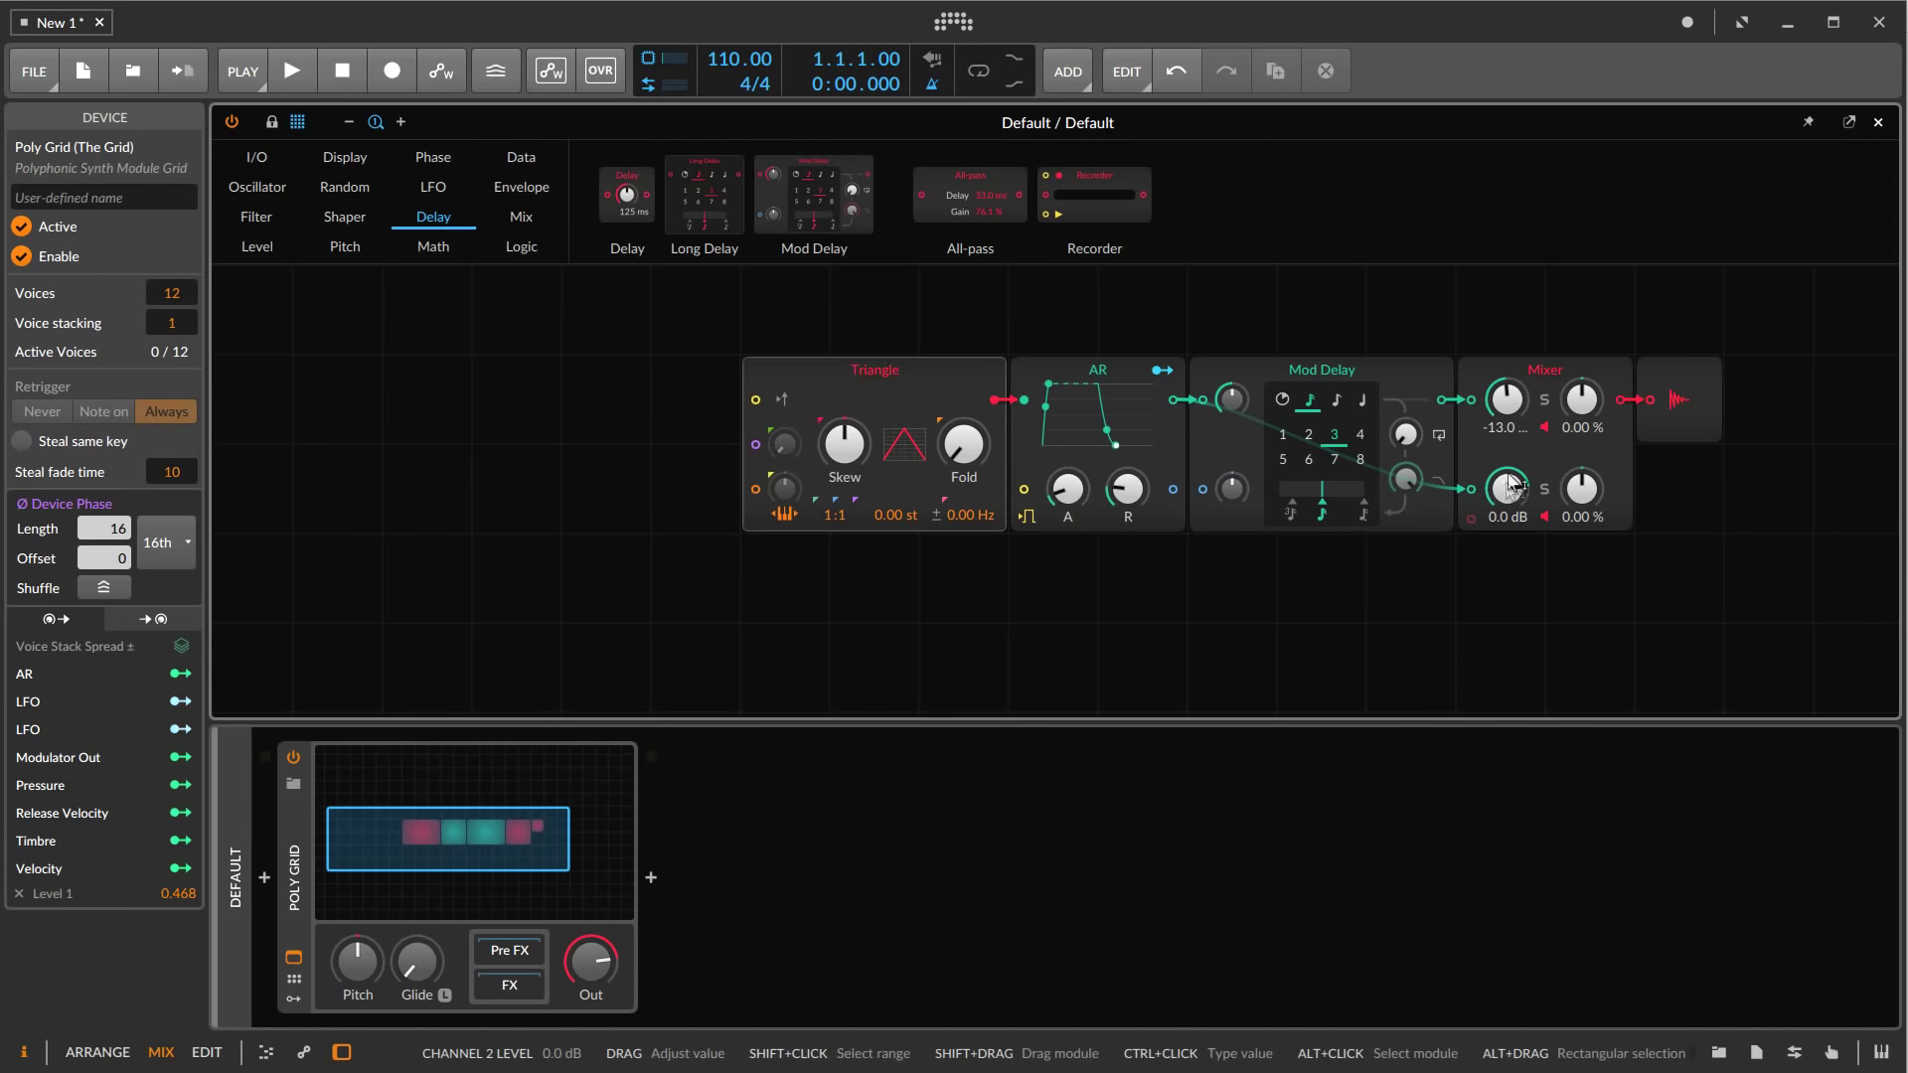
{"action": "left_click_drag", "start_coordinate": [1511, 396], "coordinate": [1511, 399]}
{"action": "left_click_drag", "start_coordinate": [1508, 488], "coordinate": [1508, 516]}
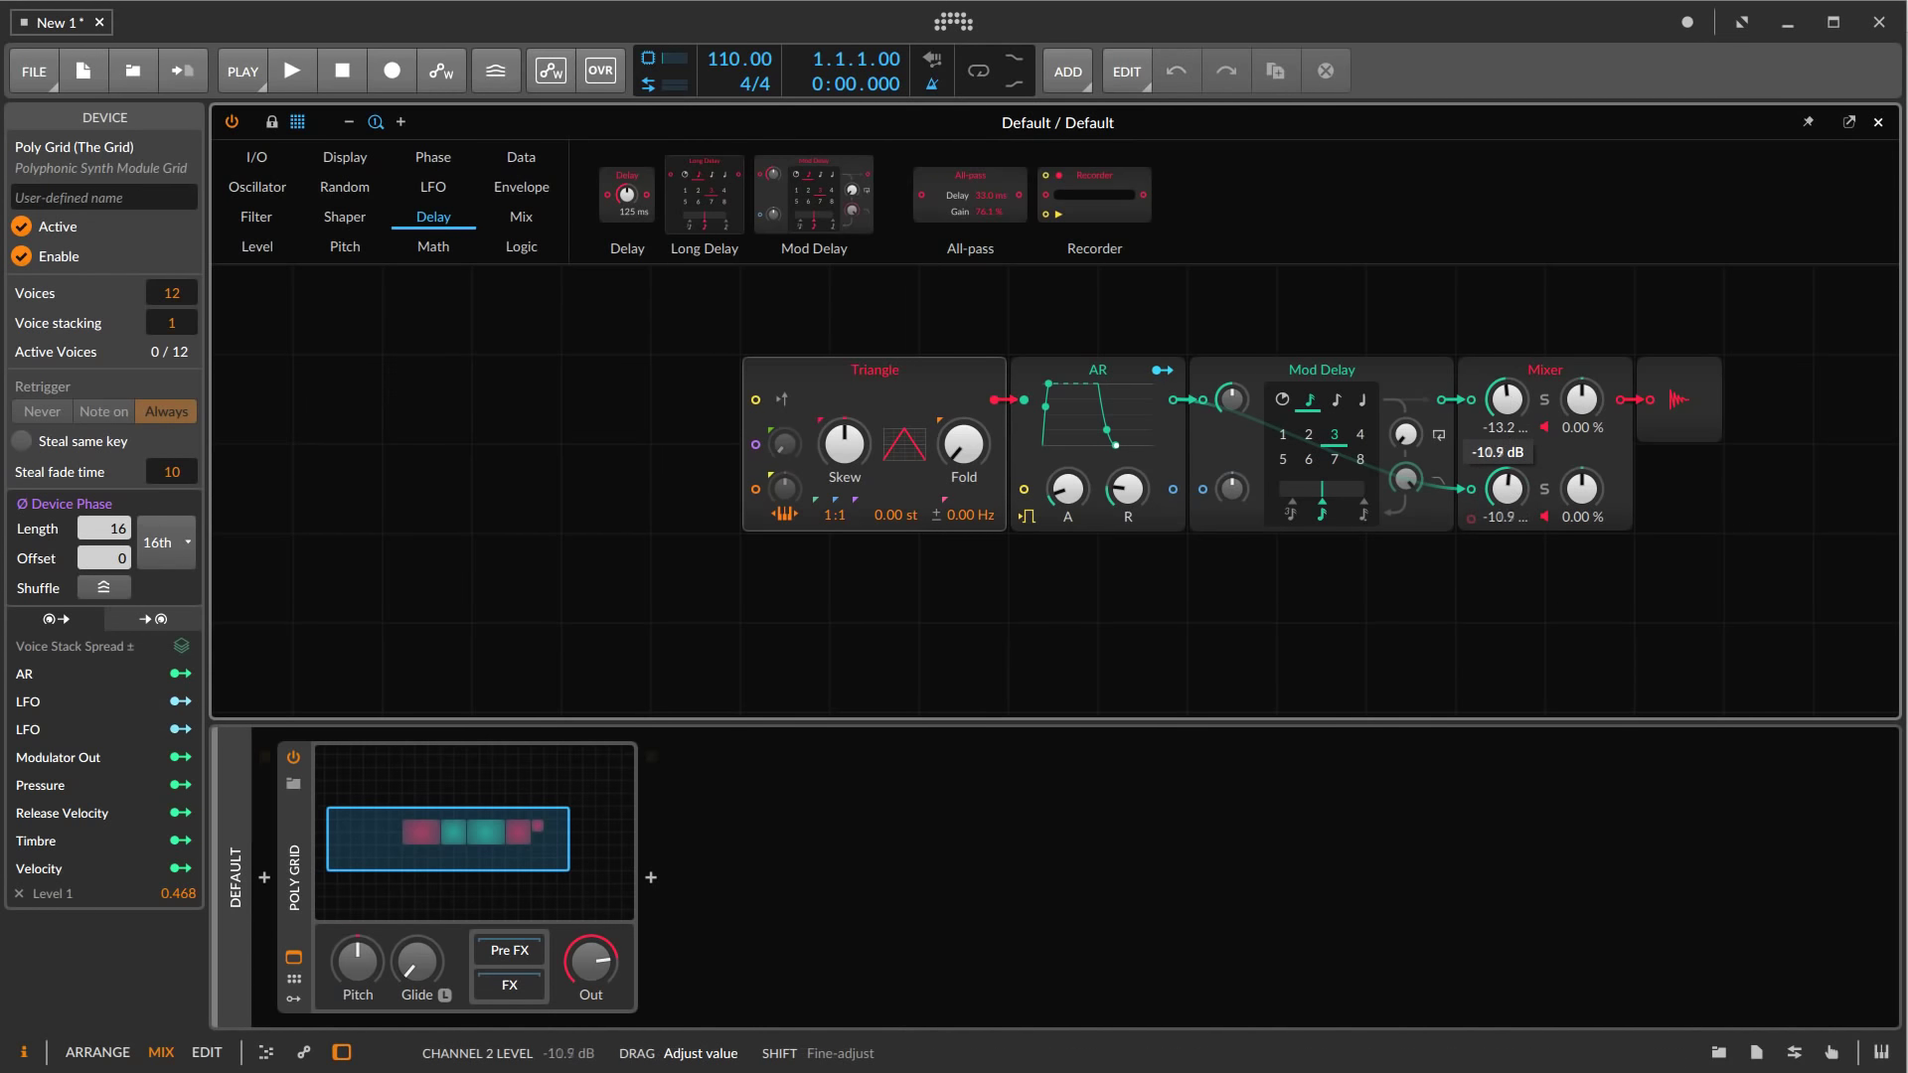
Set the Mod Delay division to 2 and bring Mixer channel 1 to -19.6 dB
{"action": "left_click_drag", "start_coordinate": [1498, 412], "coordinate": [1415, 394]}
{"action": "left_click", "coordinate": [1308, 434]}
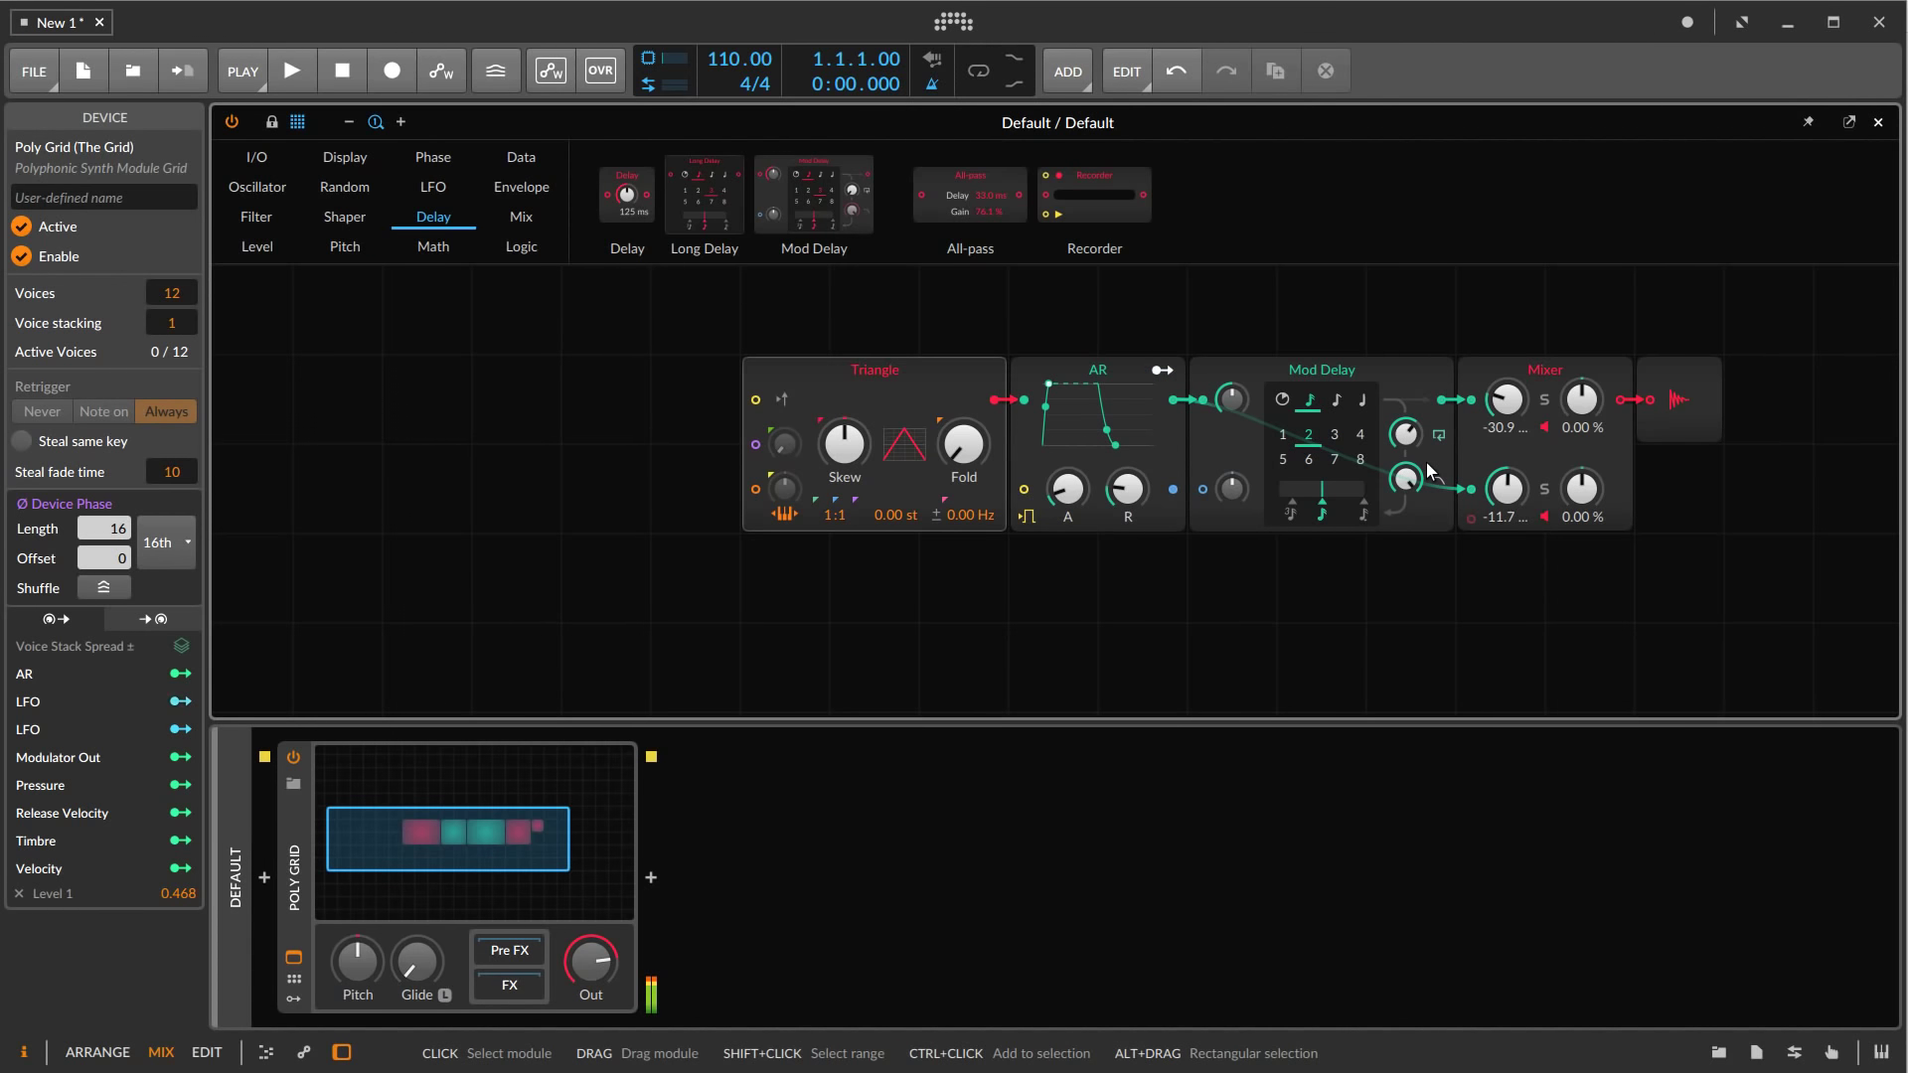
{"action": "left_click", "coordinate": [1415, 443]}
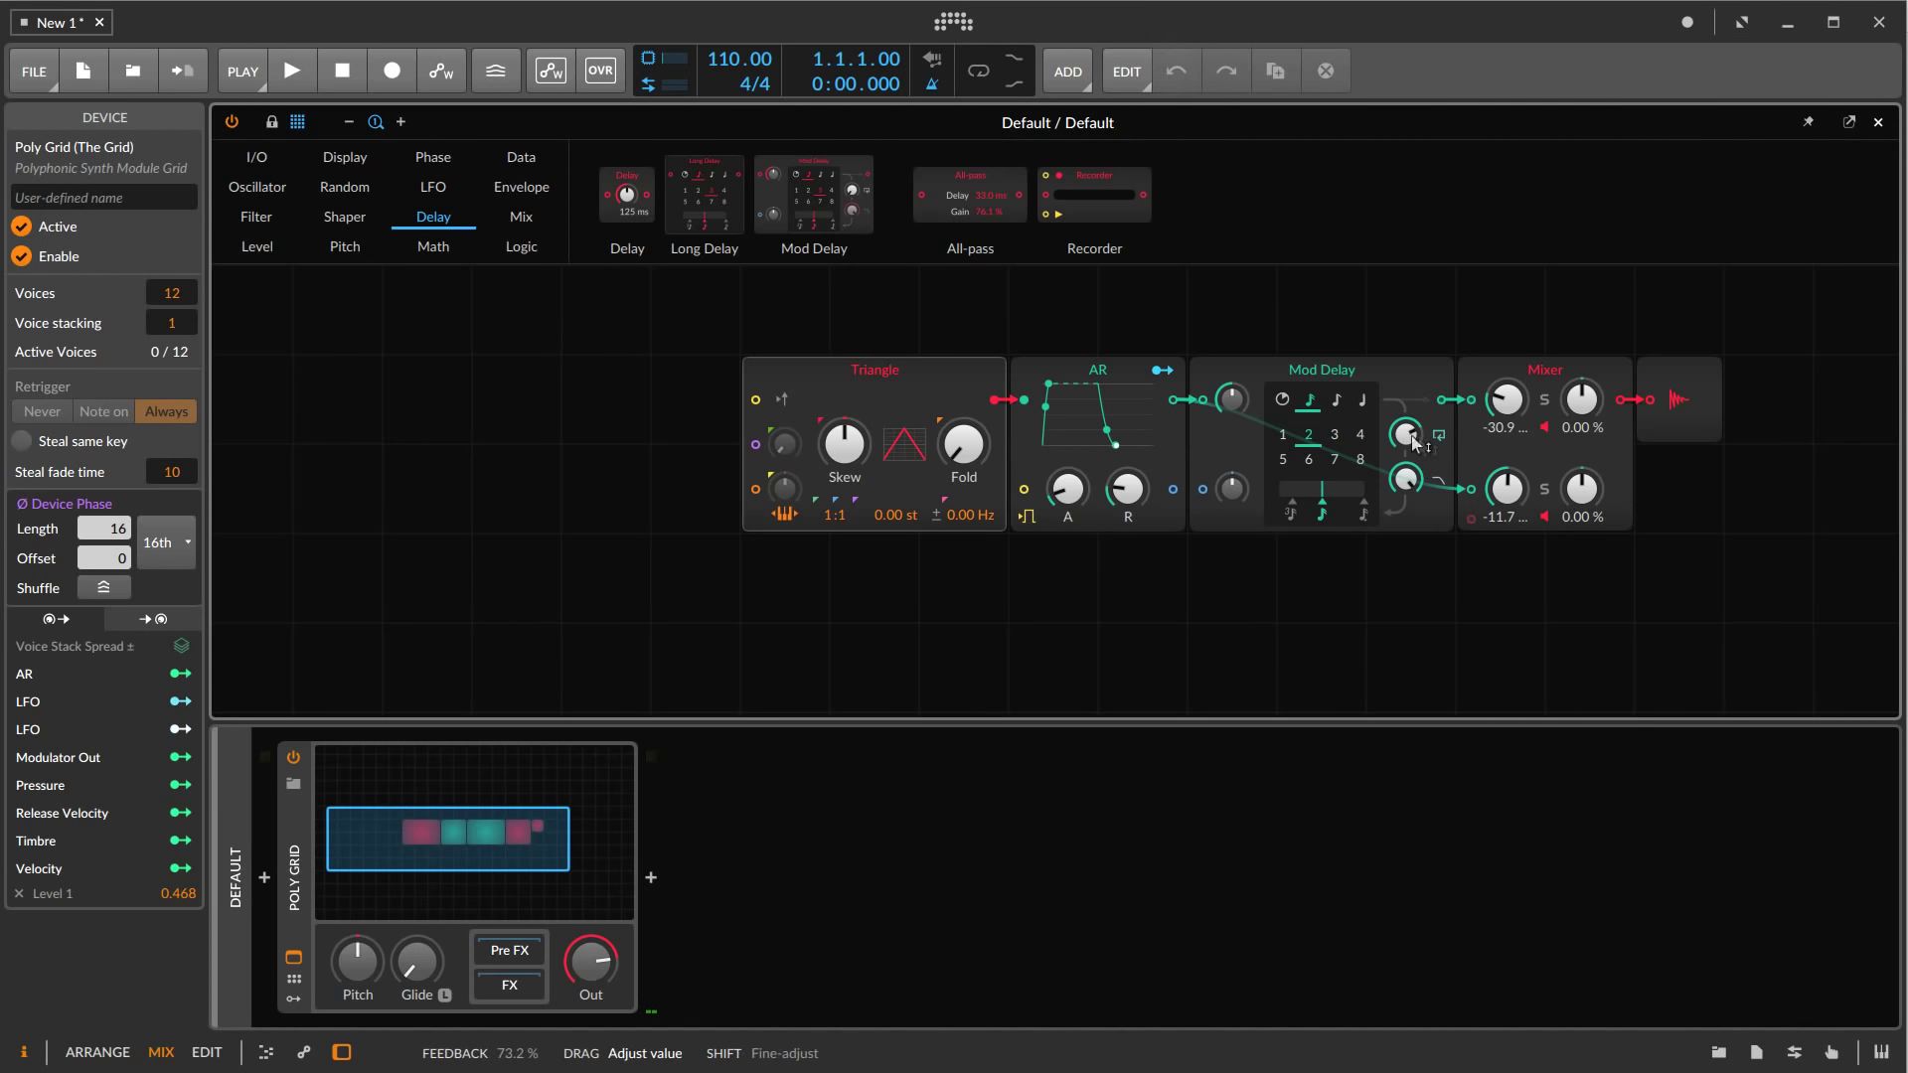
{"action": "left_click_drag", "start_coordinate": [1507, 398], "coordinate": [1507, 377]}
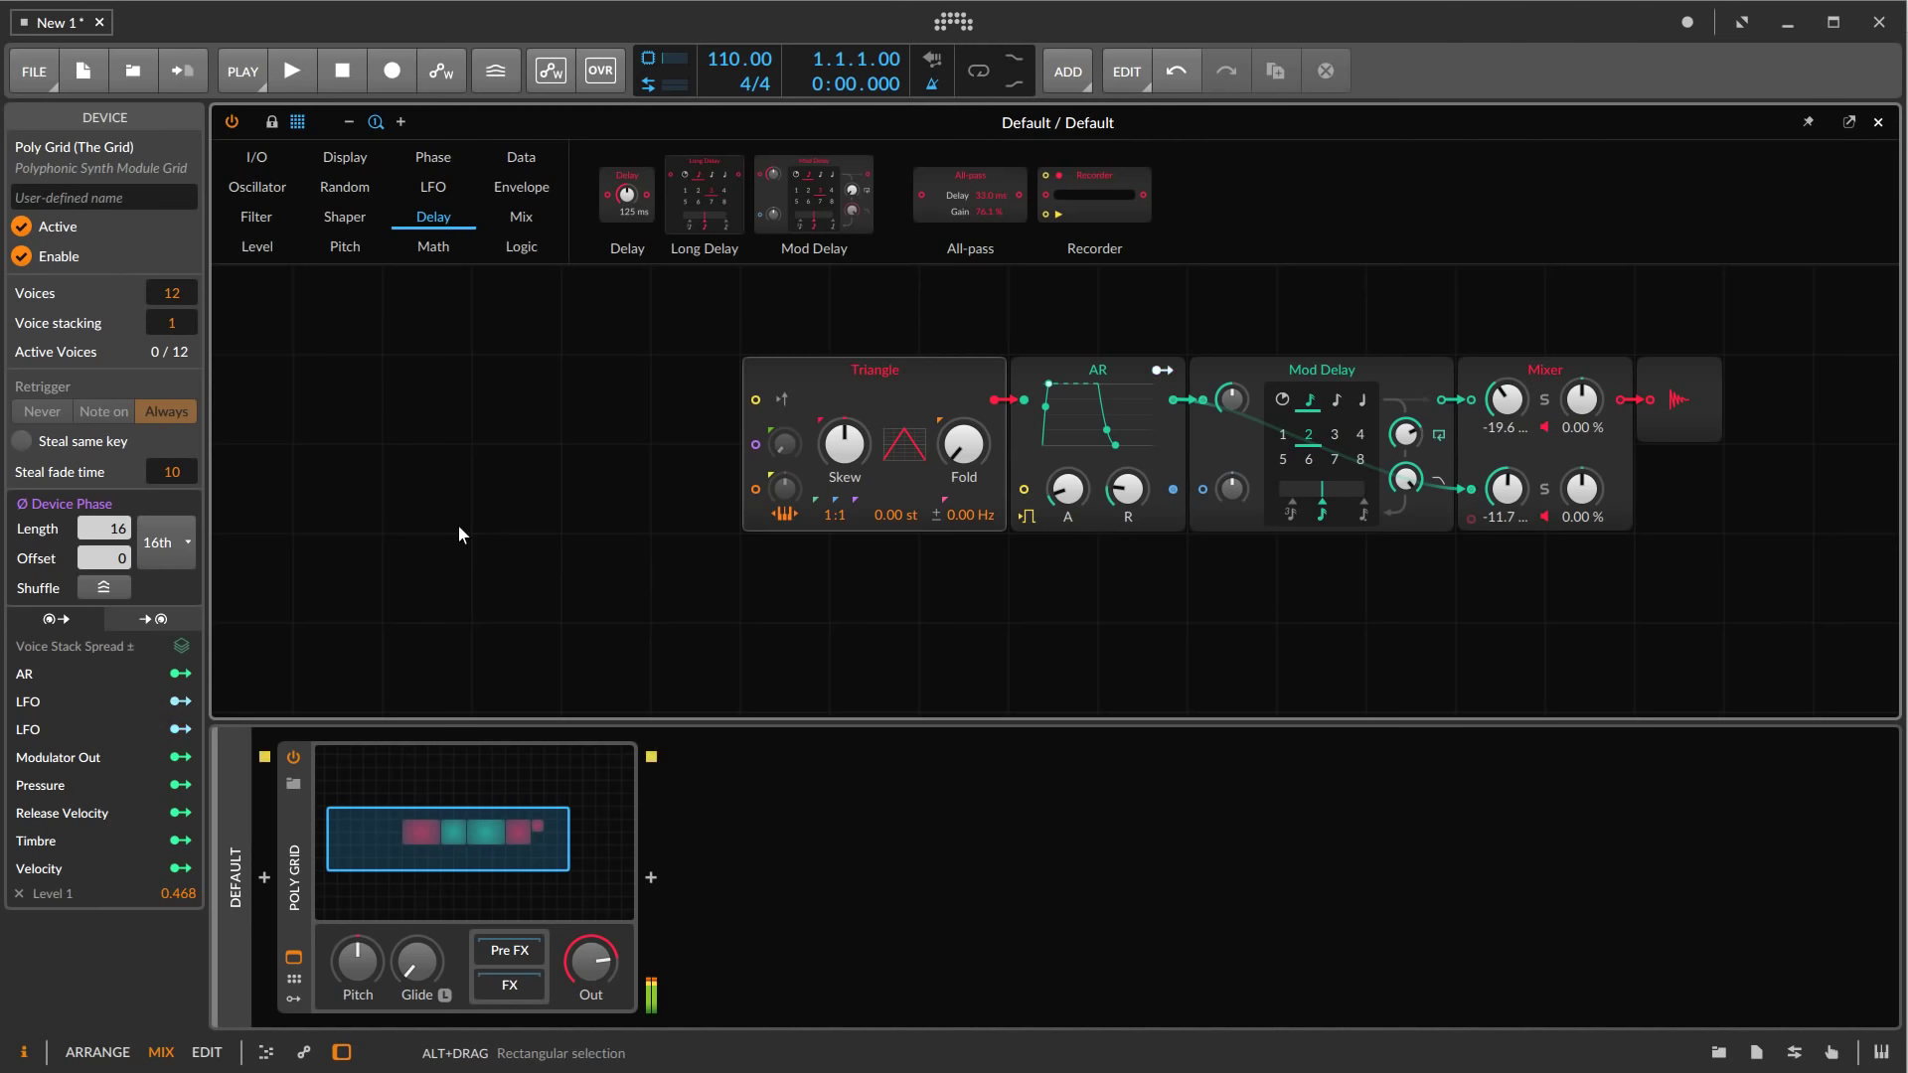
Set the Poly Grid to 8 voices and shorten AR's release to 37.5 ms
{"action": "left_click", "coordinate": [532, 494]}
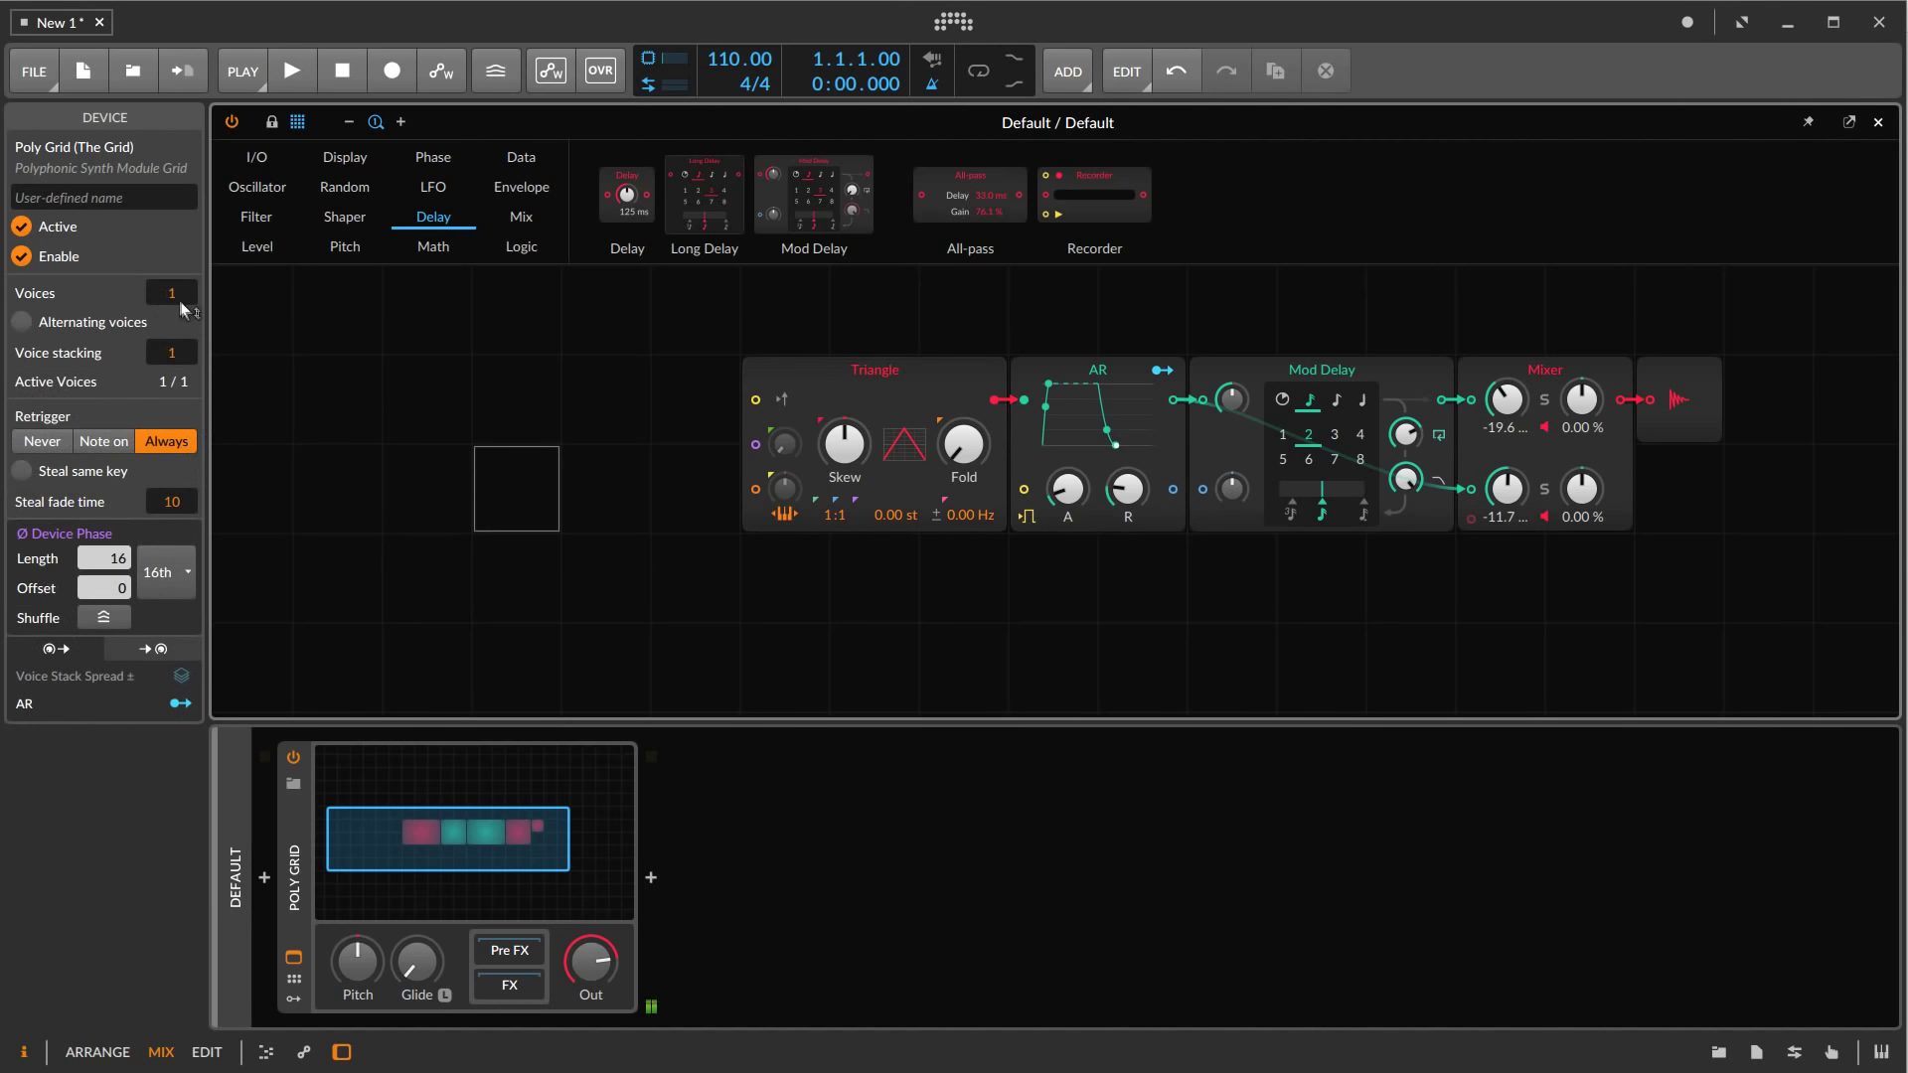
{"action": "mouse_move", "coordinate": [178, 304]}
{"action": "left_mouse_down"}
{"action": "mouse_move", "coordinate": [178, 273]}
{"action": "mouse_move", "coordinate": [177, 296]}
{"action": "left_mouse_up"}
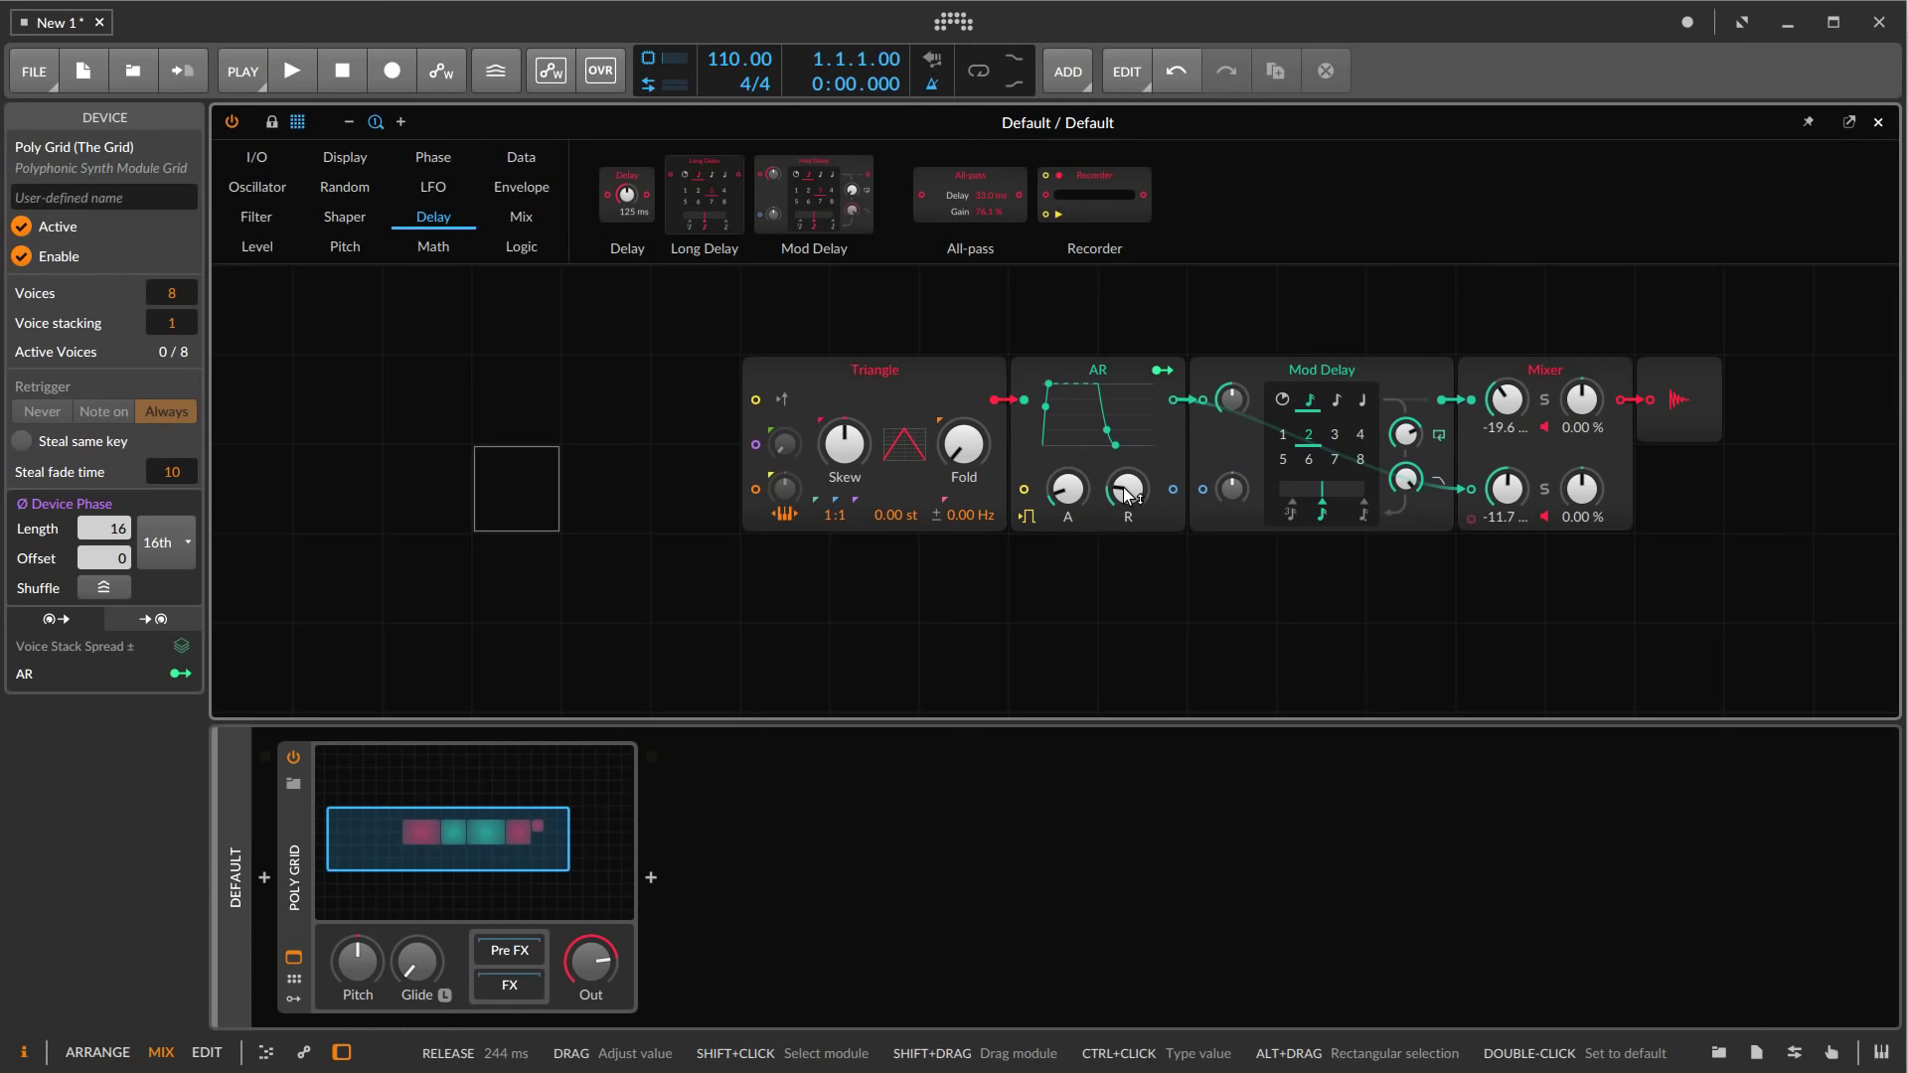
{"action": "left_click_drag", "start_coordinate": [1128, 494], "coordinate": [1128, 561]}
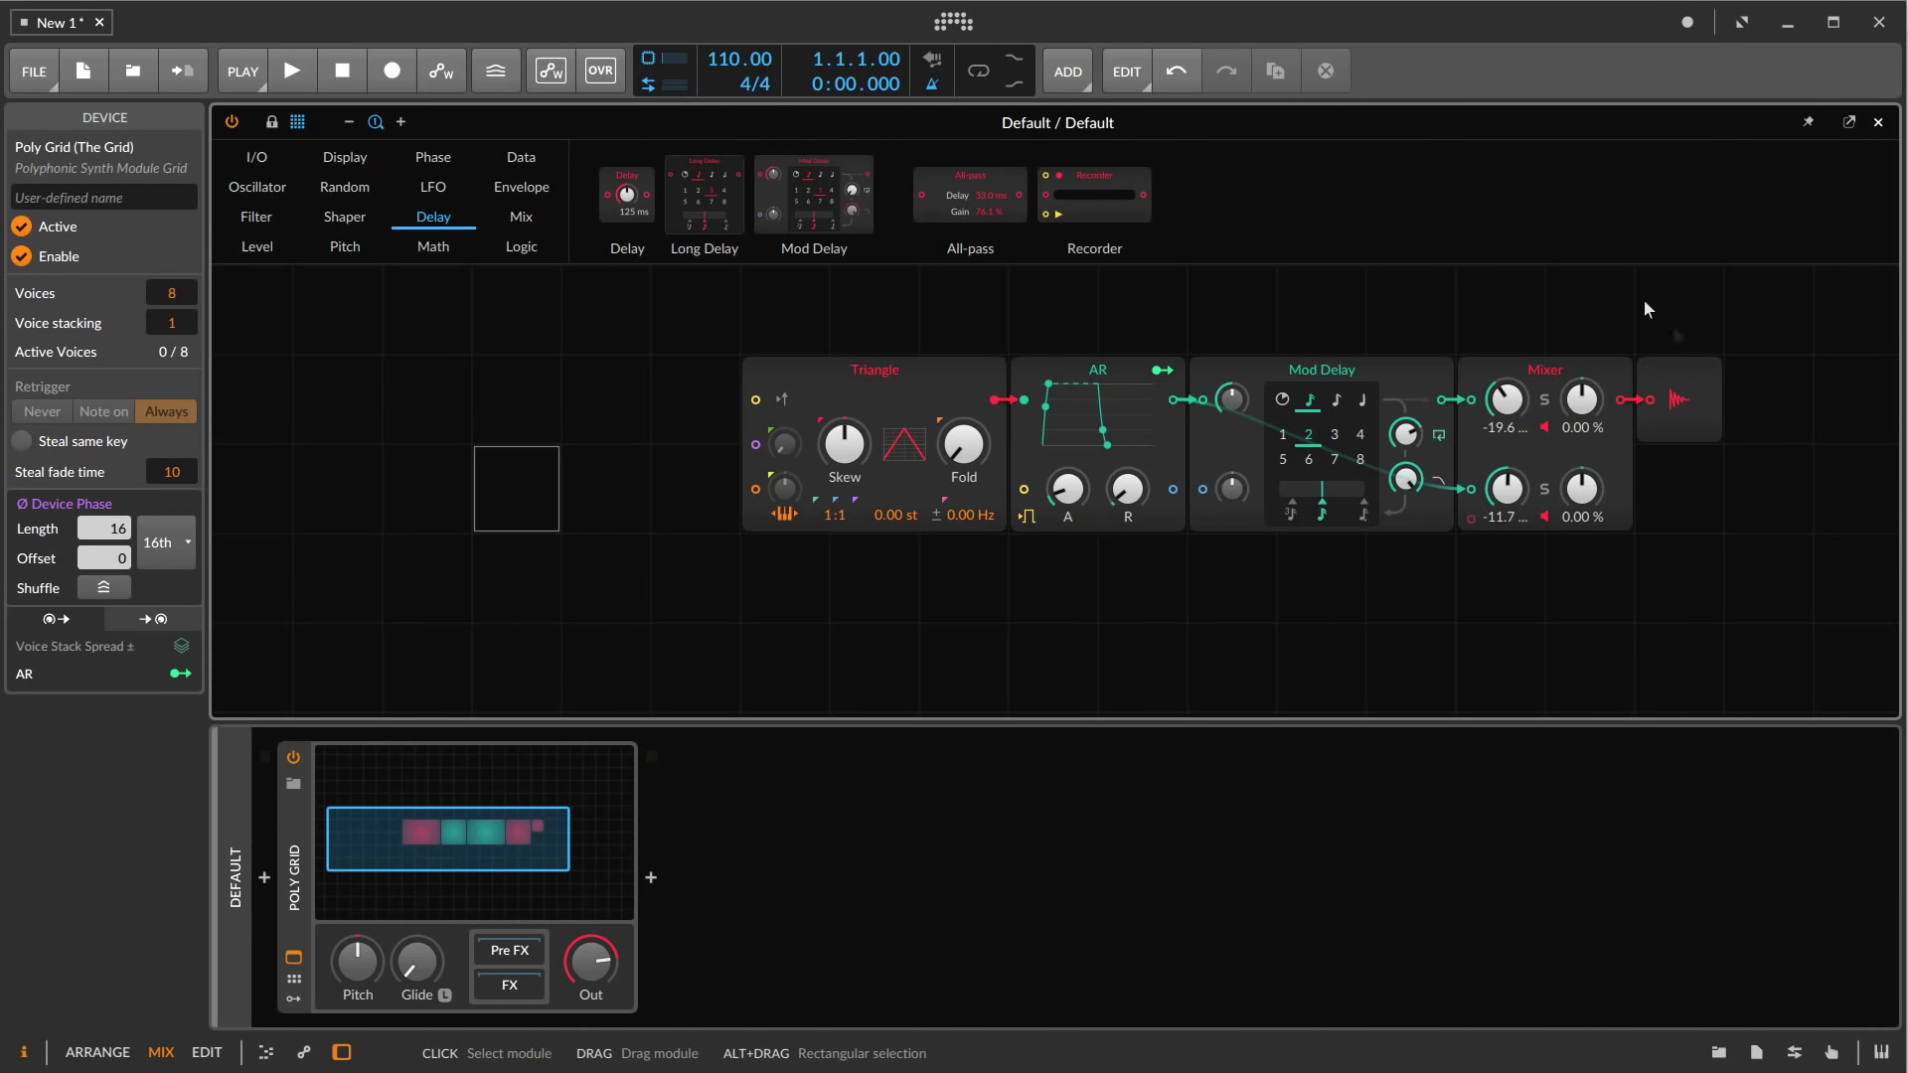
Let Audio Out control voice lifetime and lower its silence threshold to -38 dB
{"action": "left_click", "coordinate": [1682, 404]}
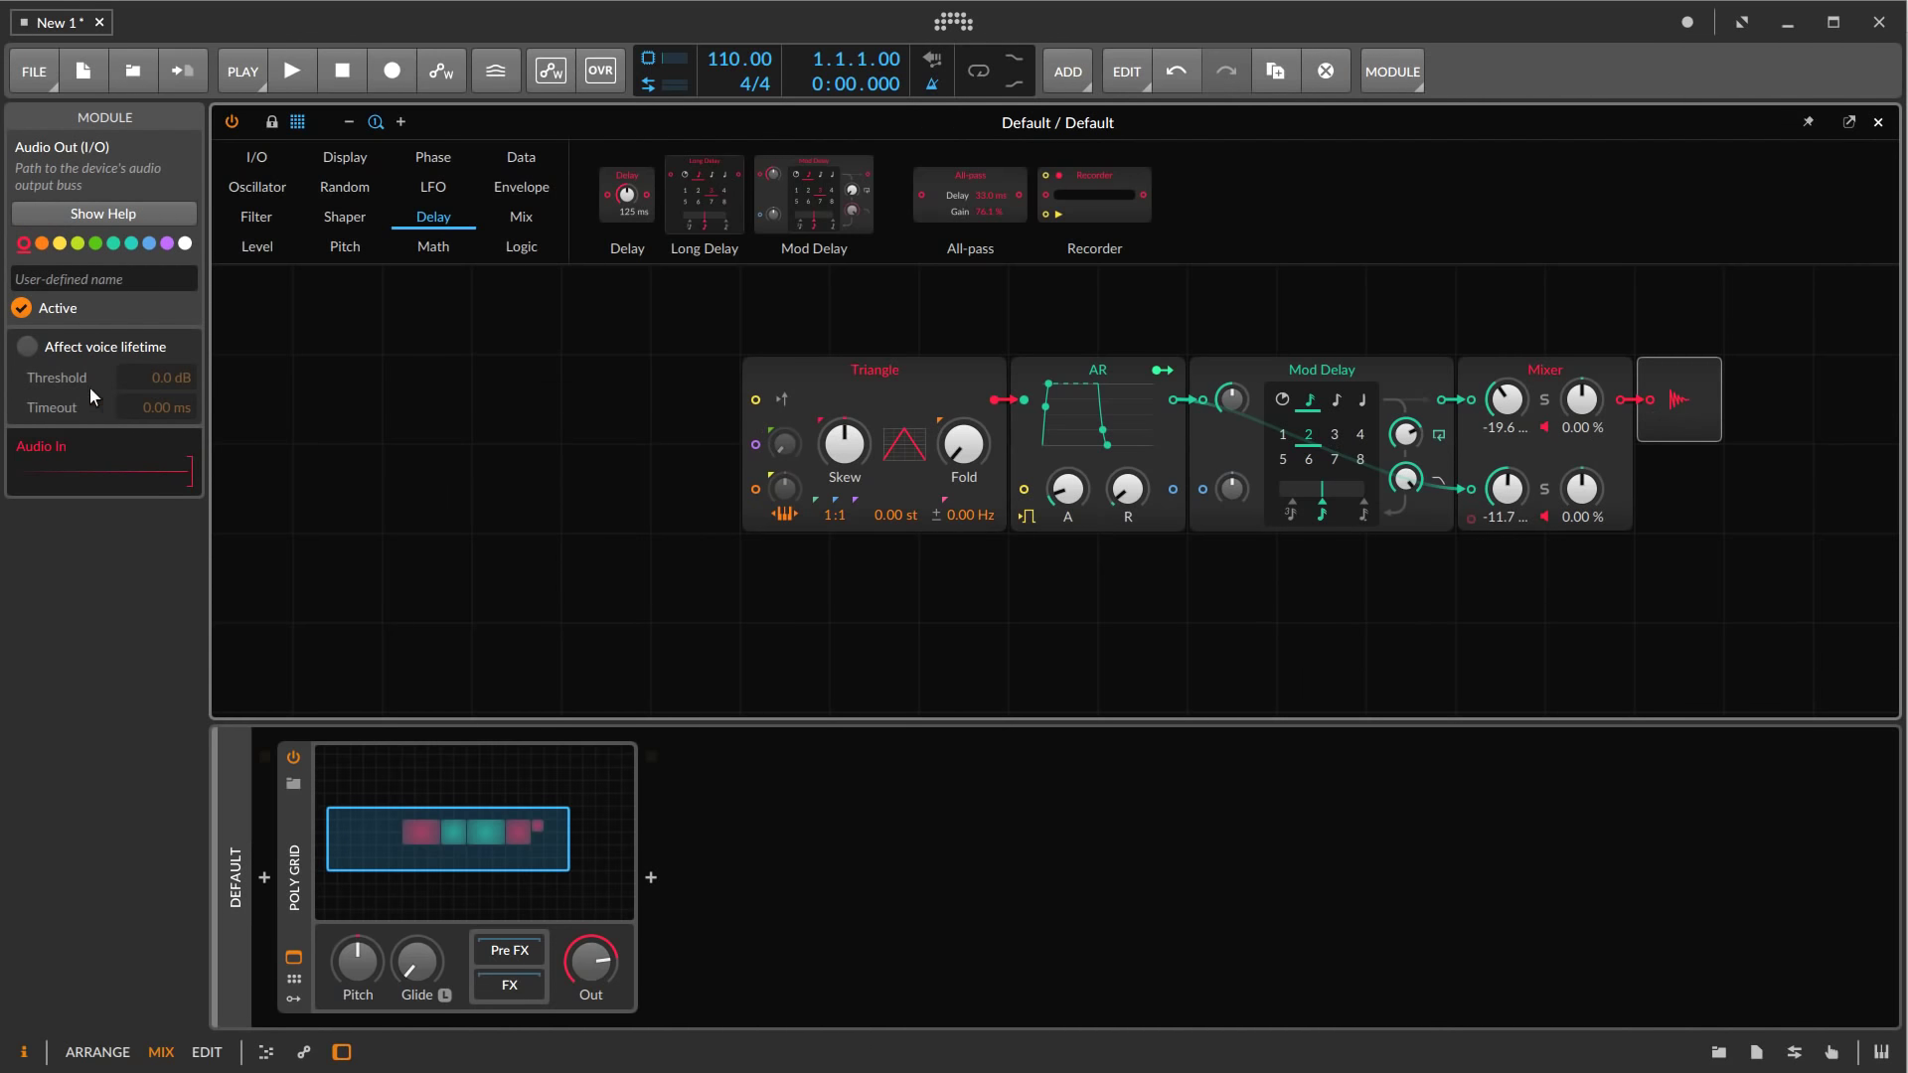
{"action": "left_click", "coordinate": [30, 345]}
{"action": "left_click_drag", "start_coordinate": [159, 385], "coordinate": [160, 407]}
{"action": "left_click_drag", "start_coordinate": [155, 376], "coordinate": [155, 505]}
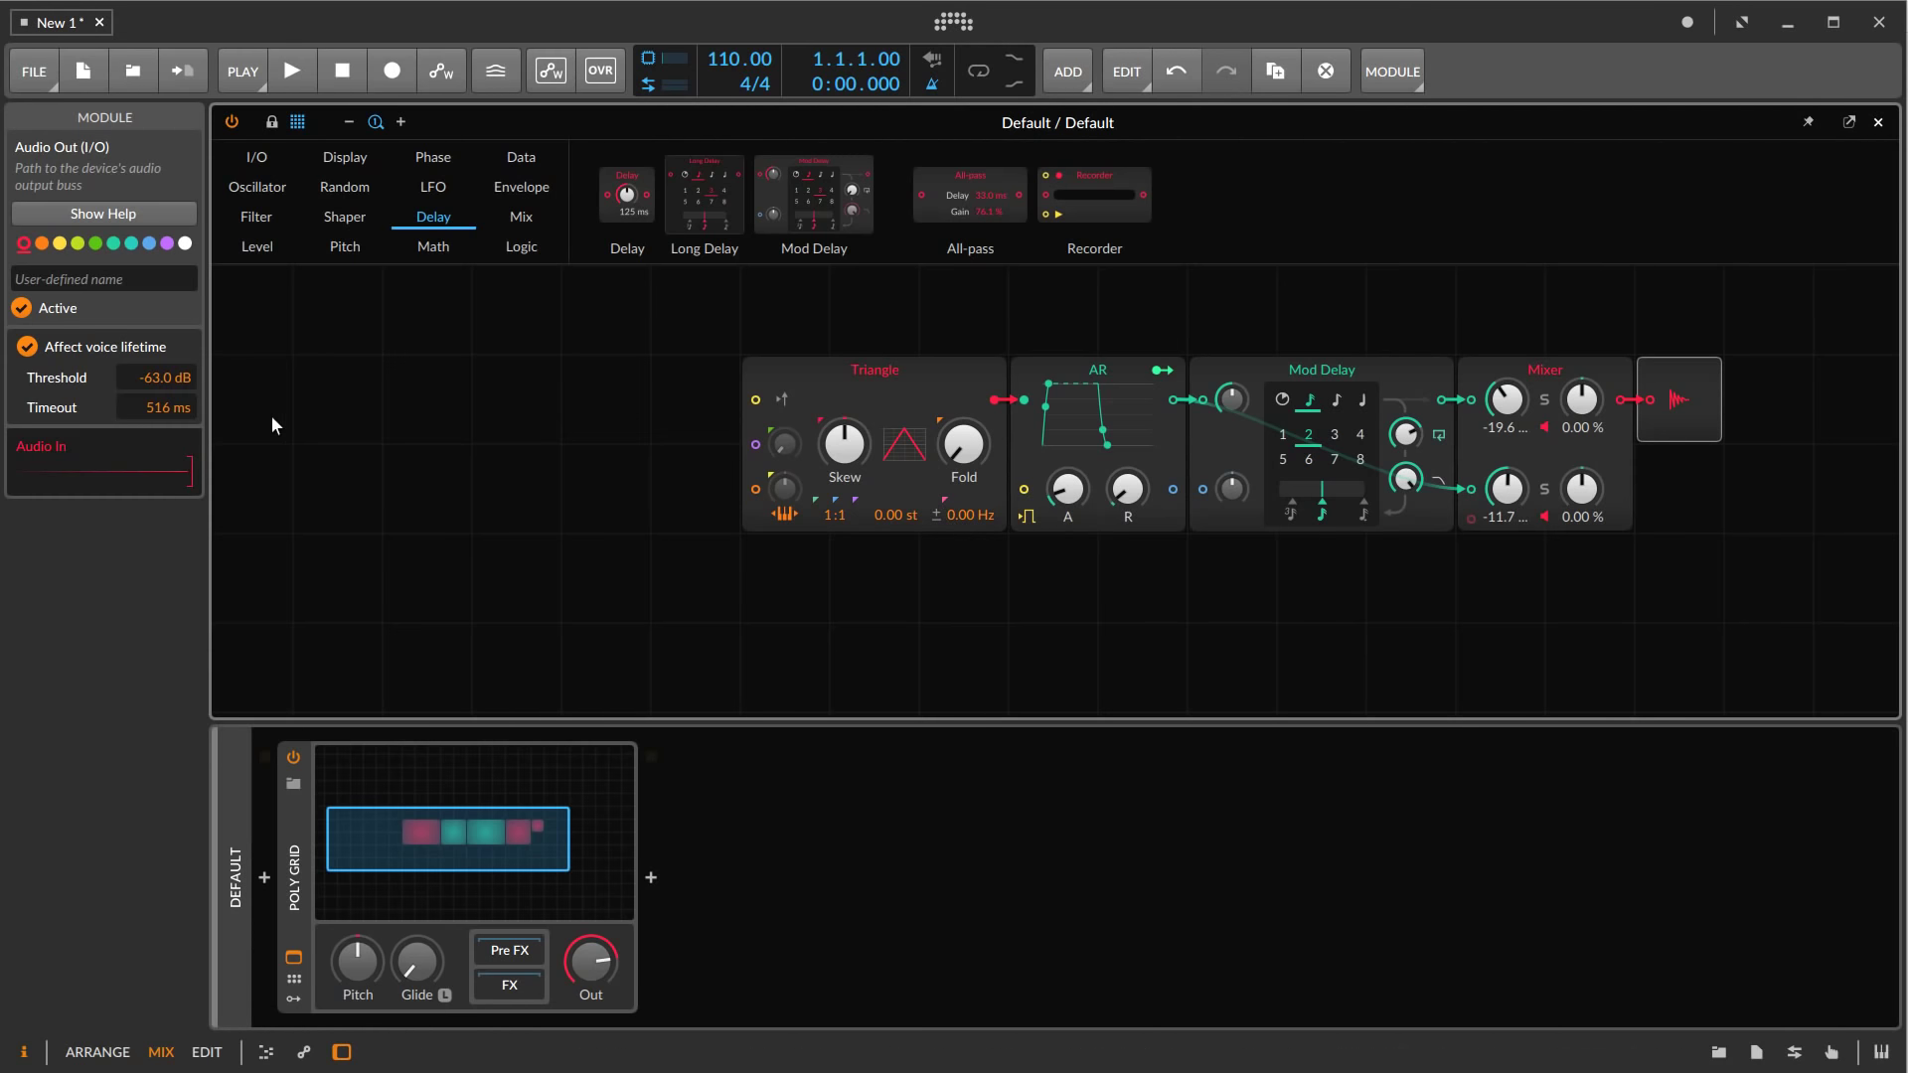
{"action": "left_click", "coordinate": [396, 444]}
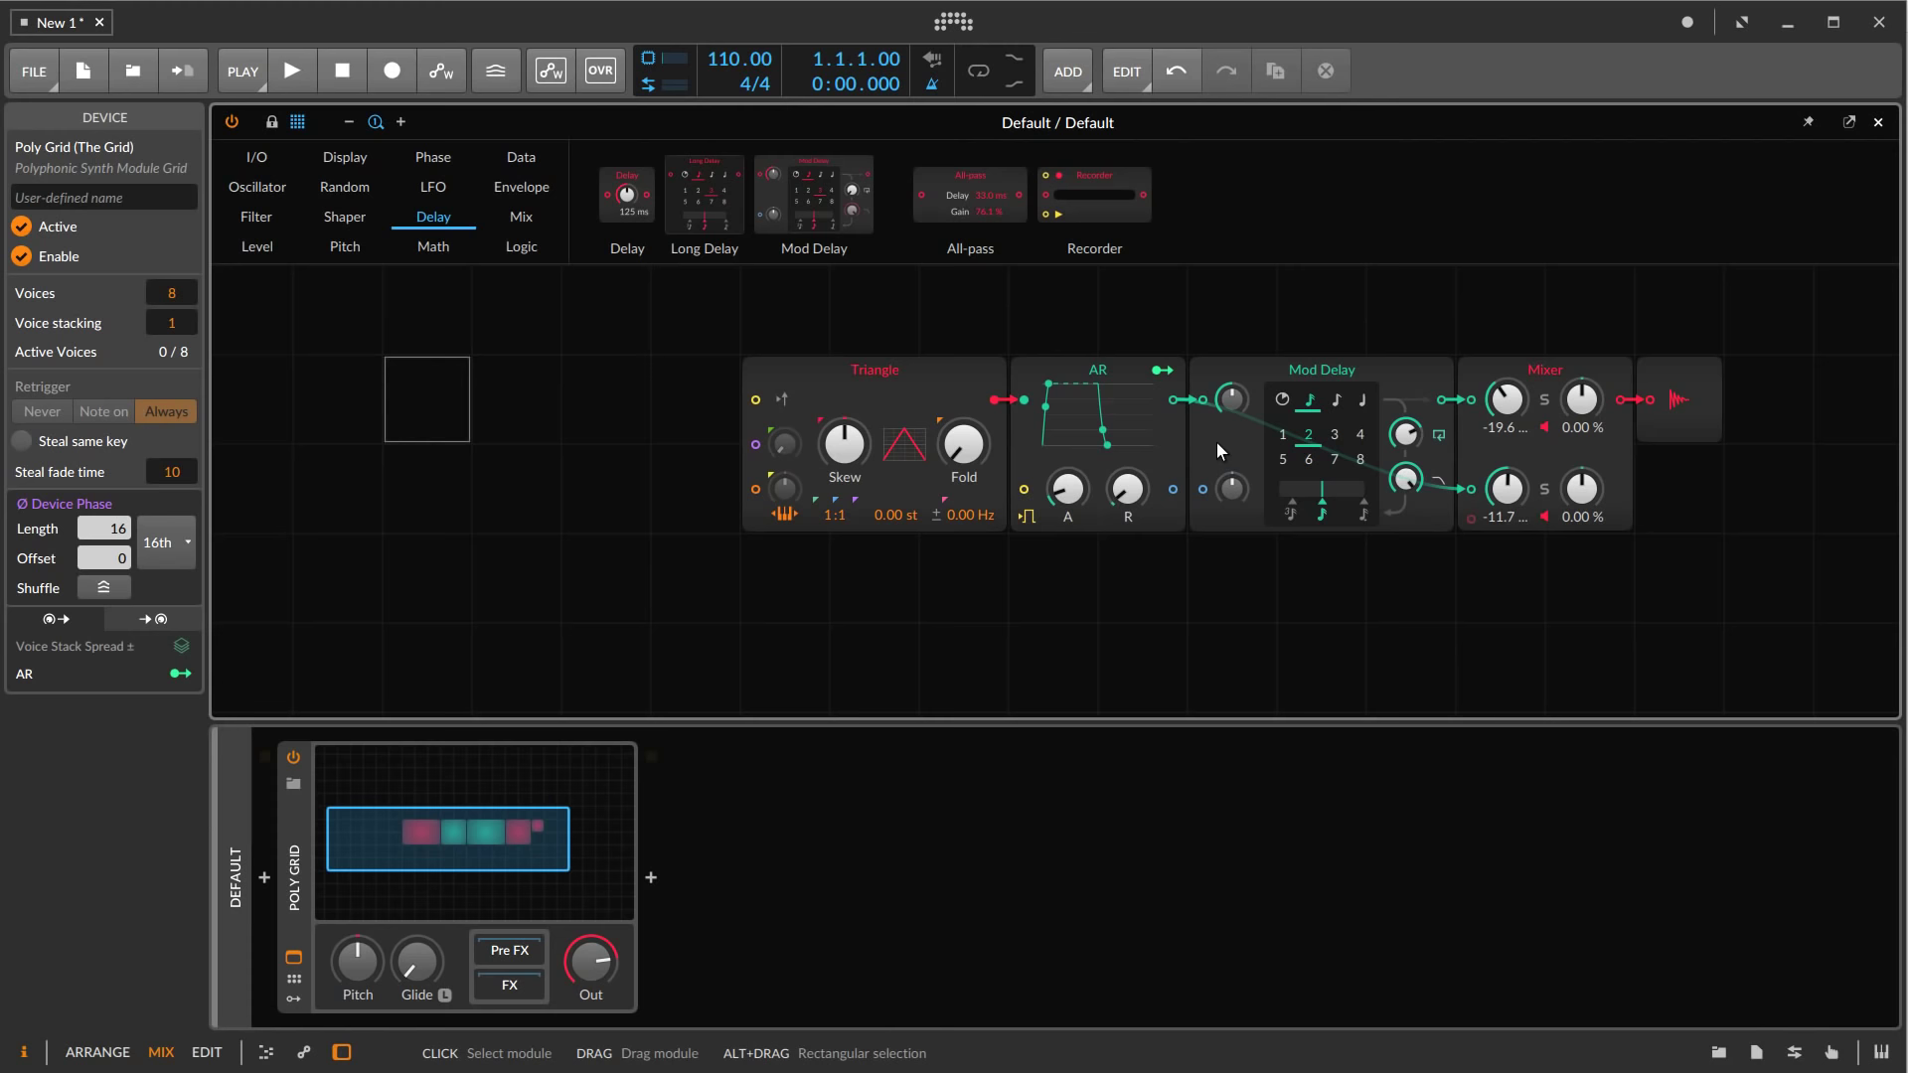
Expand the Poly Grid's FX chain to show its empty effects slots
{"action": "left_click", "coordinate": [497, 989]}
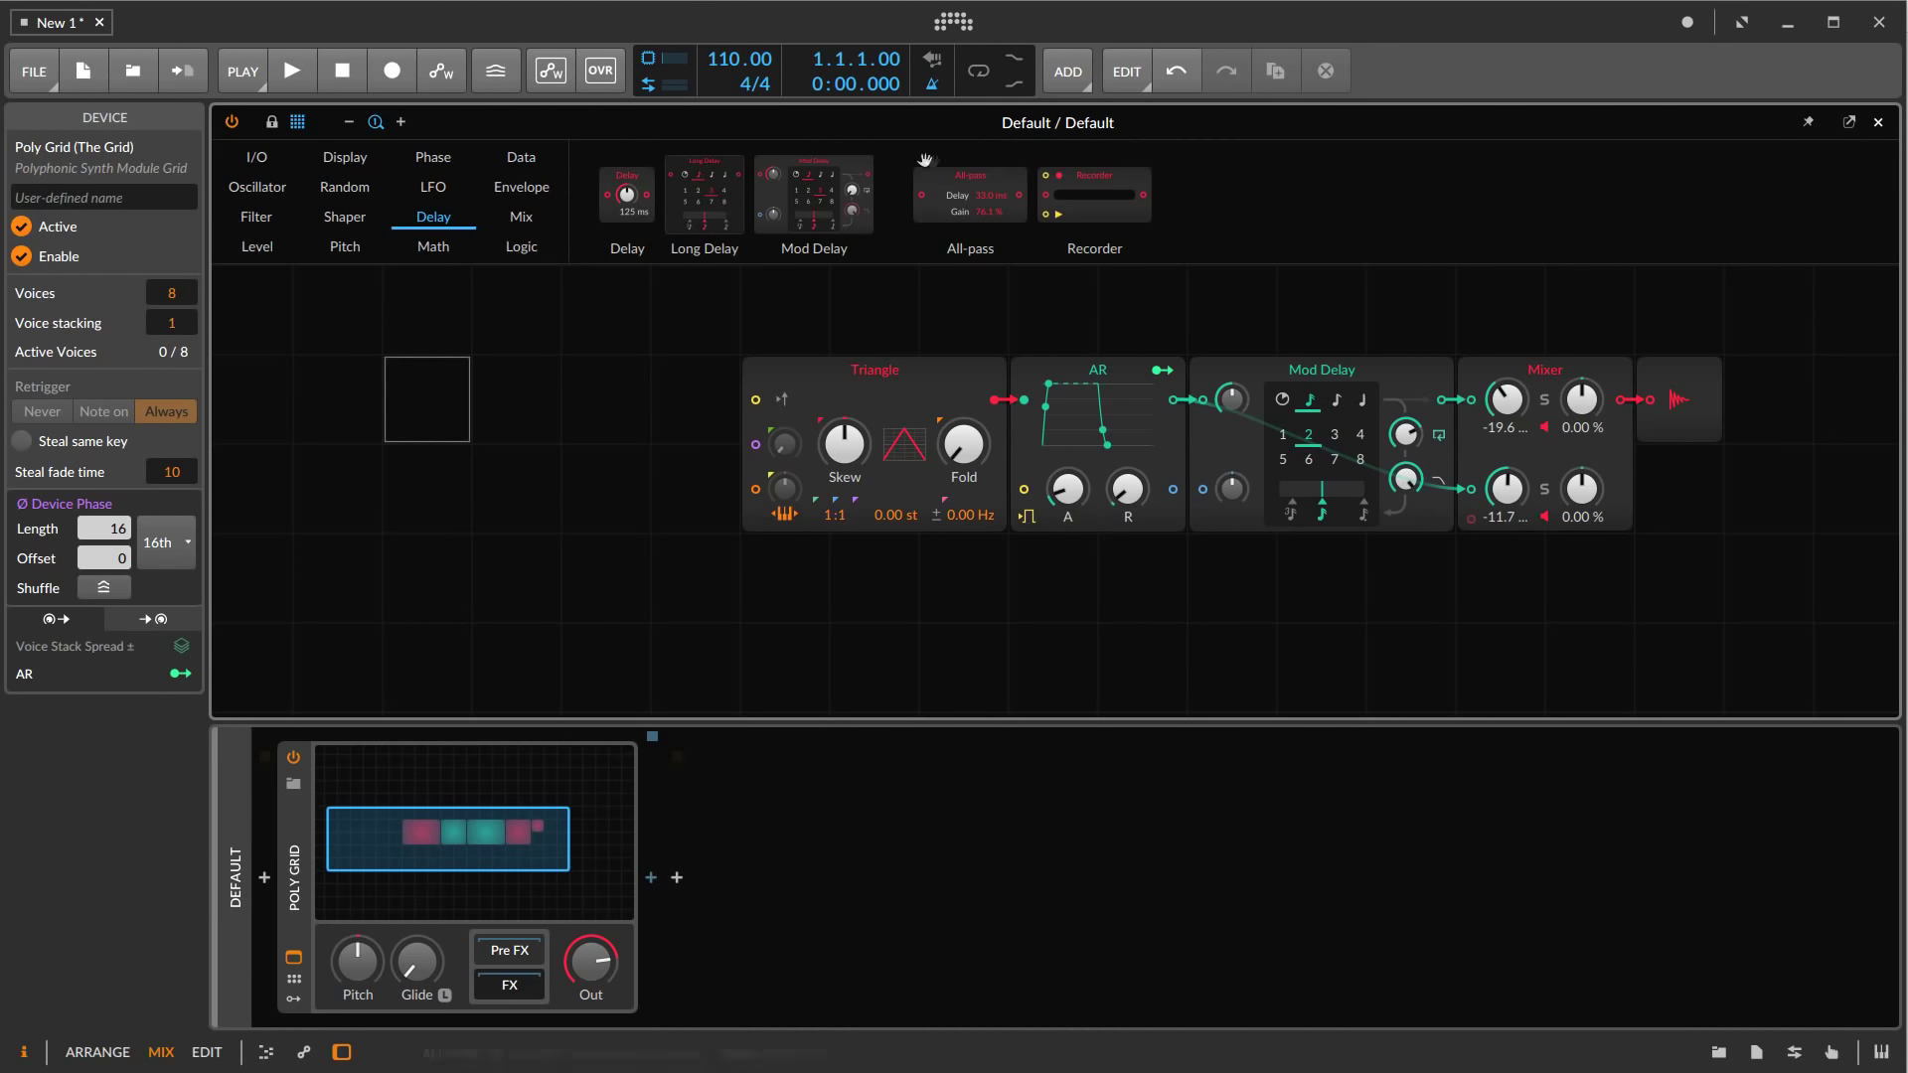
Browse the Phase and then the Oscillator module categories in the Poly Grid browser
{"action": "left_click", "coordinate": [442, 162]}
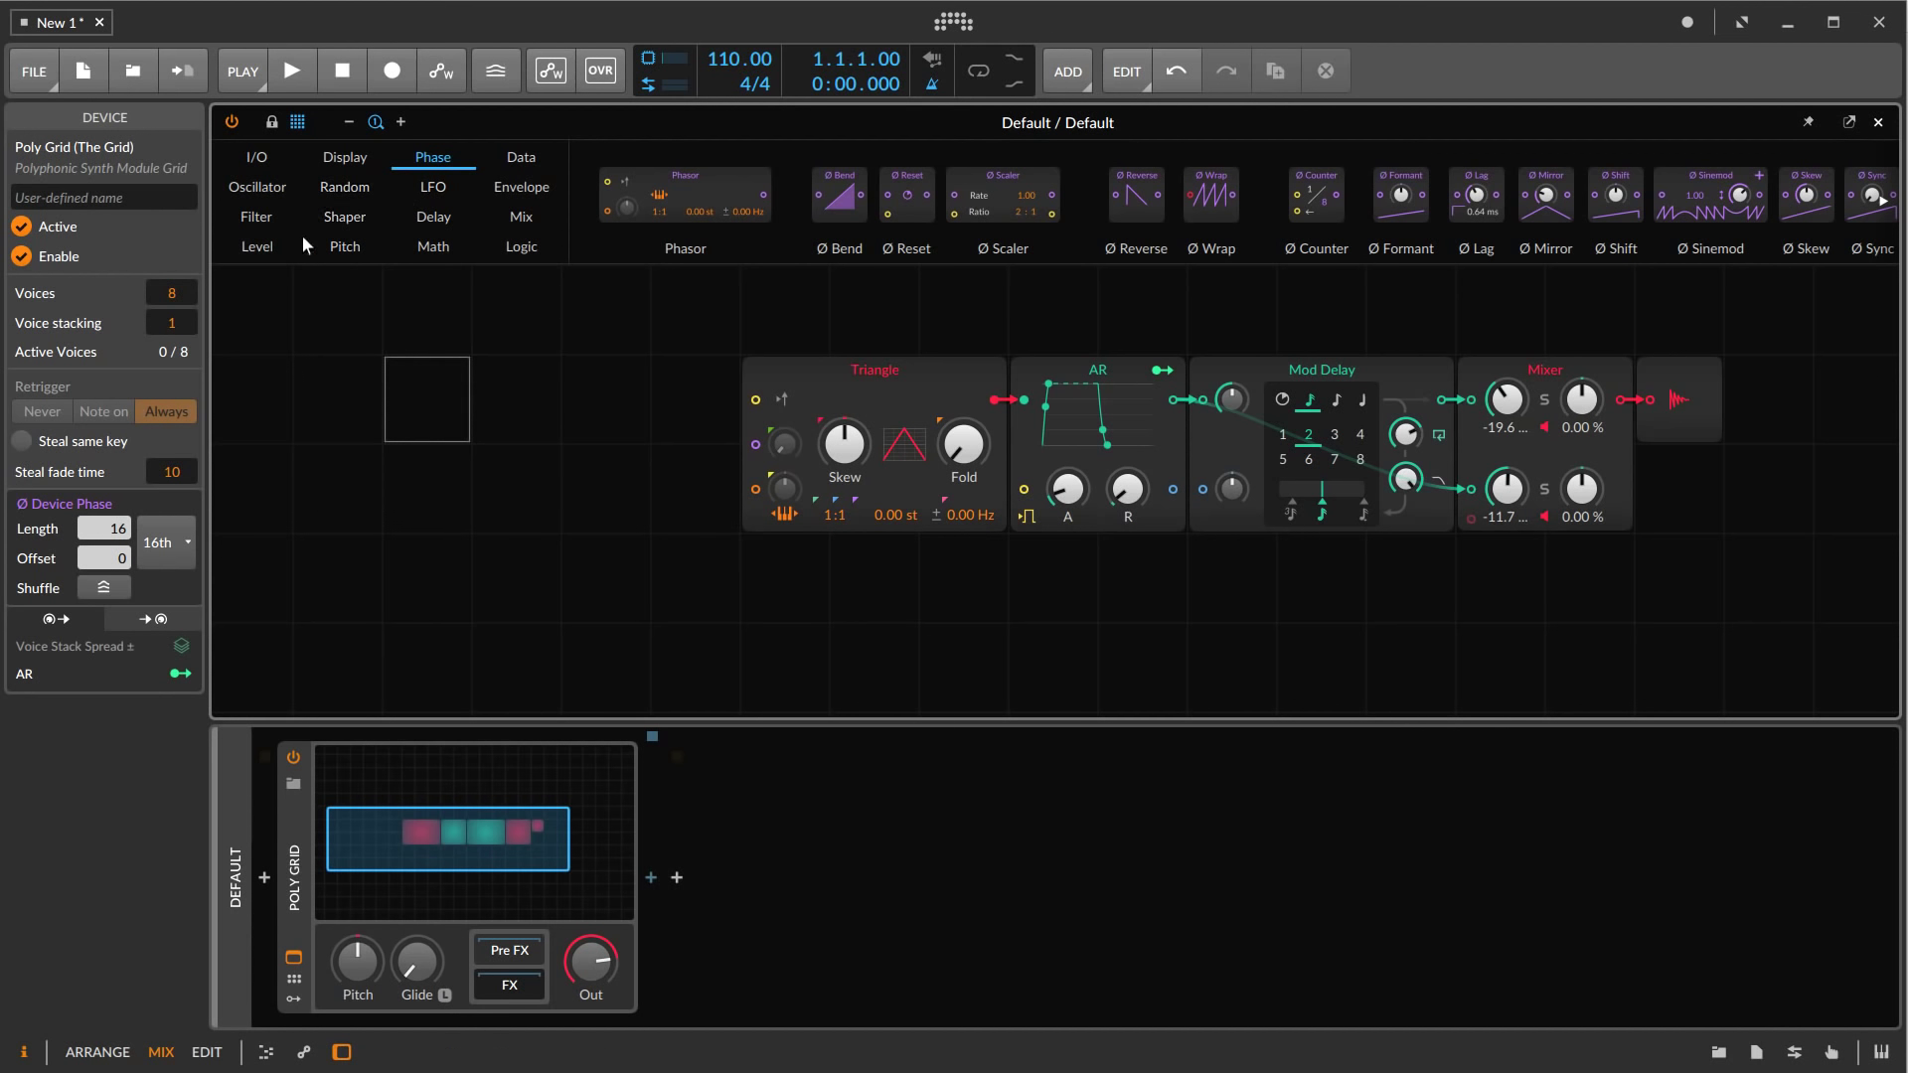
{"action": "left_click", "coordinate": [252, 188]}
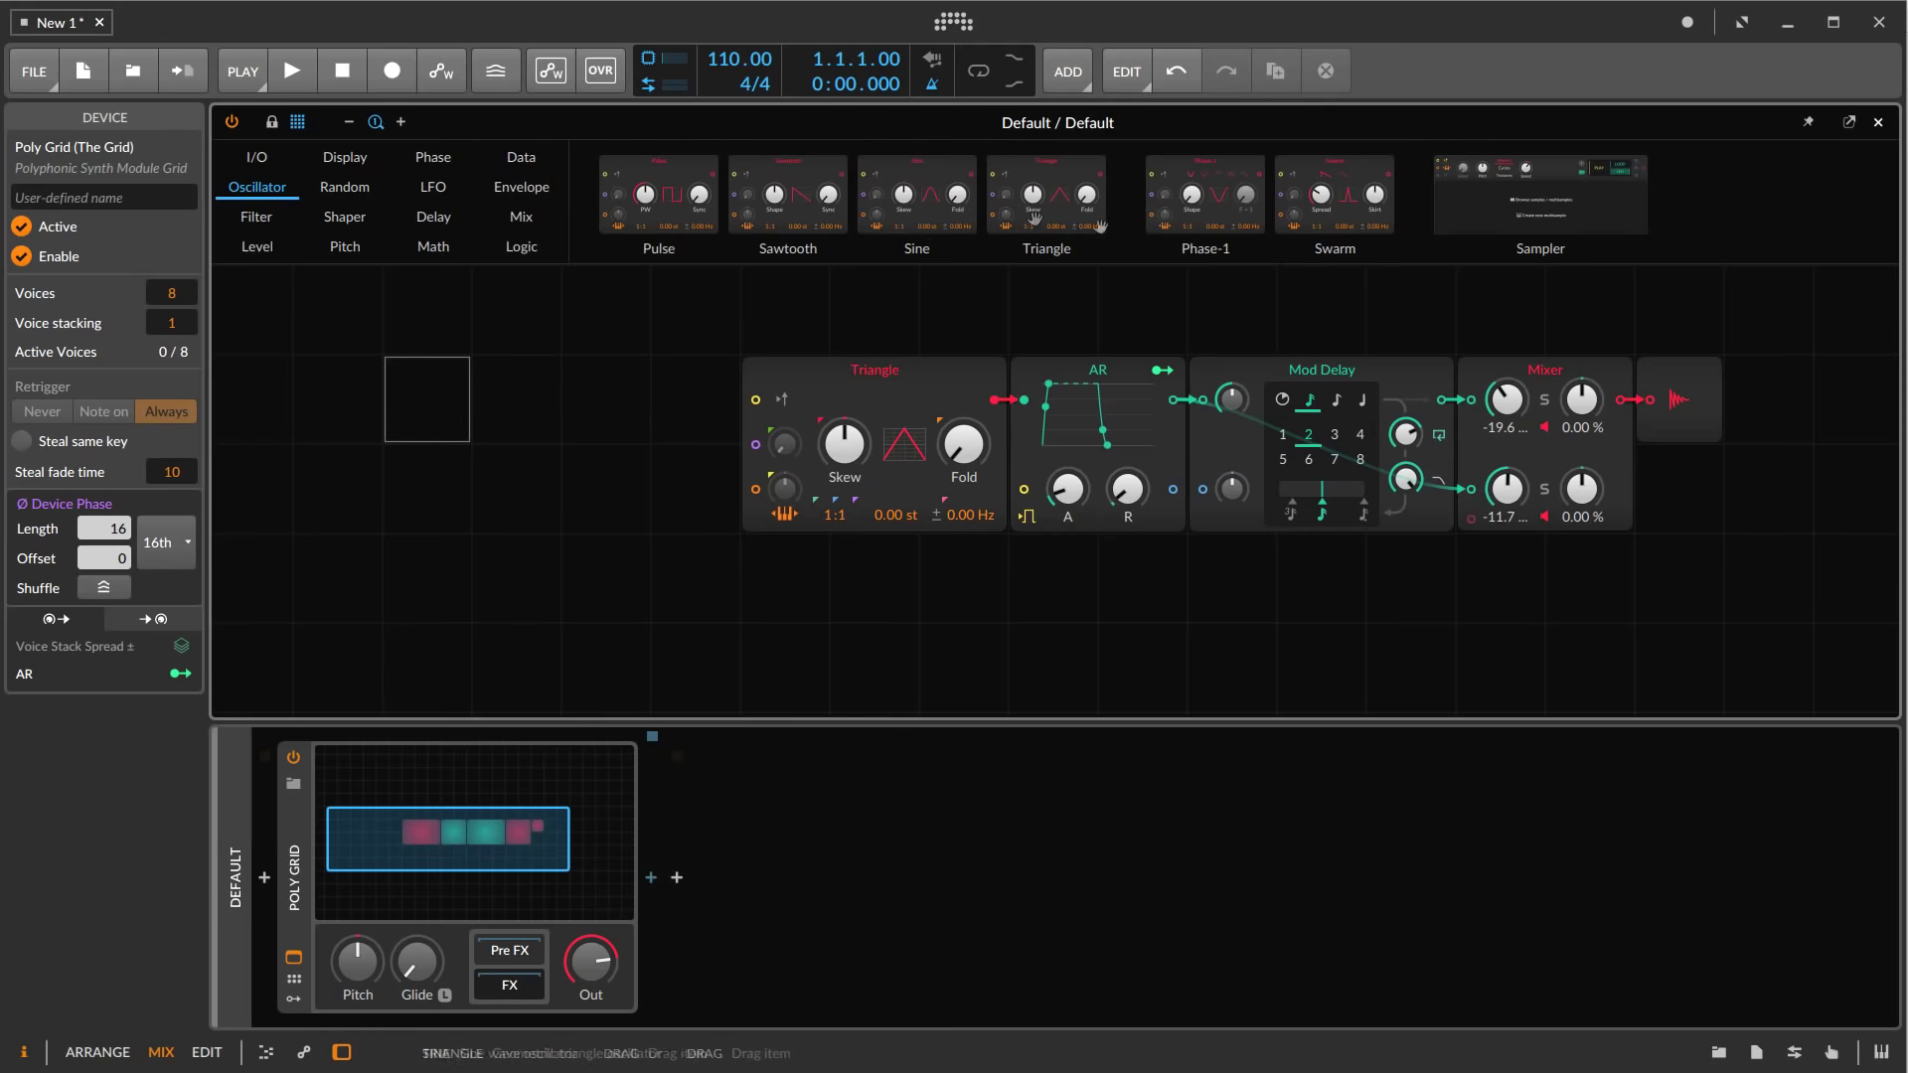
Place a Phase-1 oscillator below Triangle, reshape its waveform toward a ramp, and set F to 3
{"action": "left_click_drag", "start_coordinate": [1205, 197], "coordinate": [795, 623]}
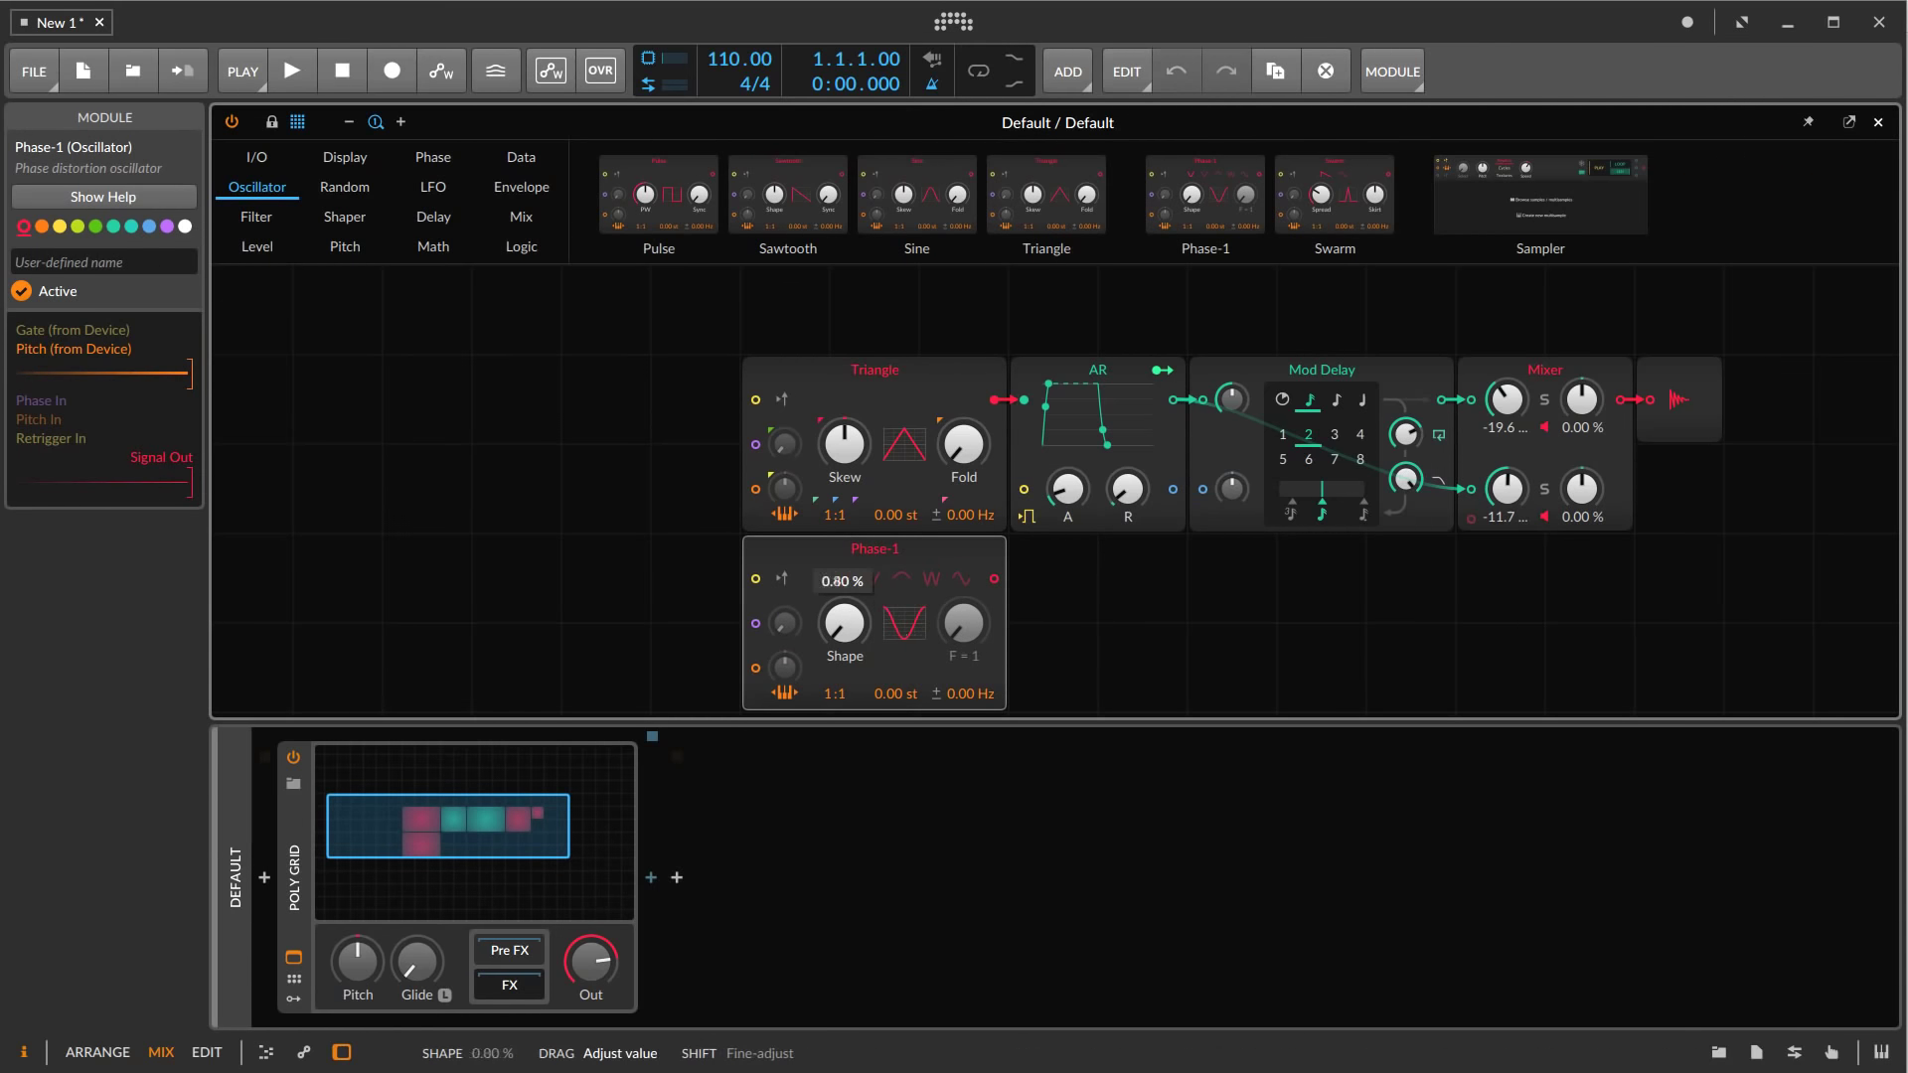
{"action": "left_click_drag", "start_coordinate": [844, 623], "coordinate": [850, 592]}
{"action": "left_click_drag", "start_coordinate": [964, 658], "coordinate": [964, 626]}
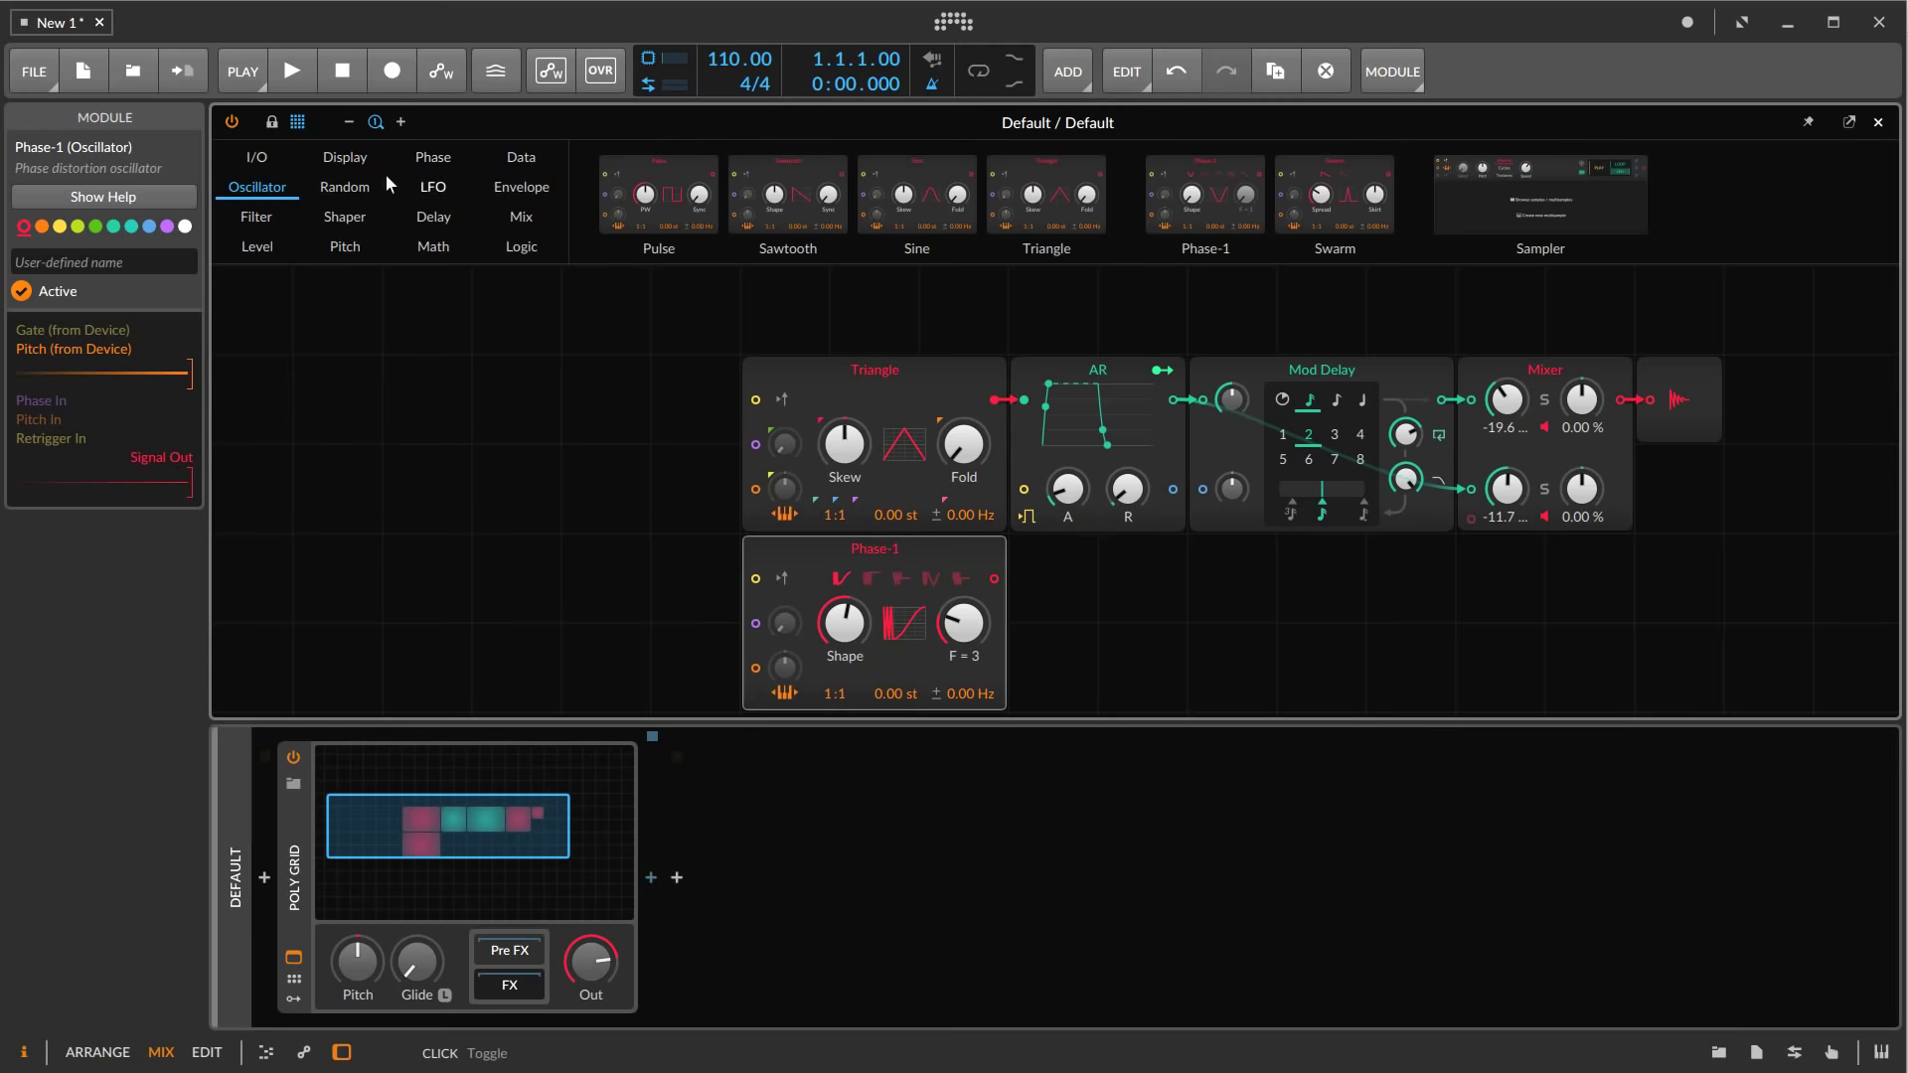
Add an AD envelope beside Phase-1 and shorten its decay to 214 ms
{"action": "left_click", "coordinate": [533, 189]}
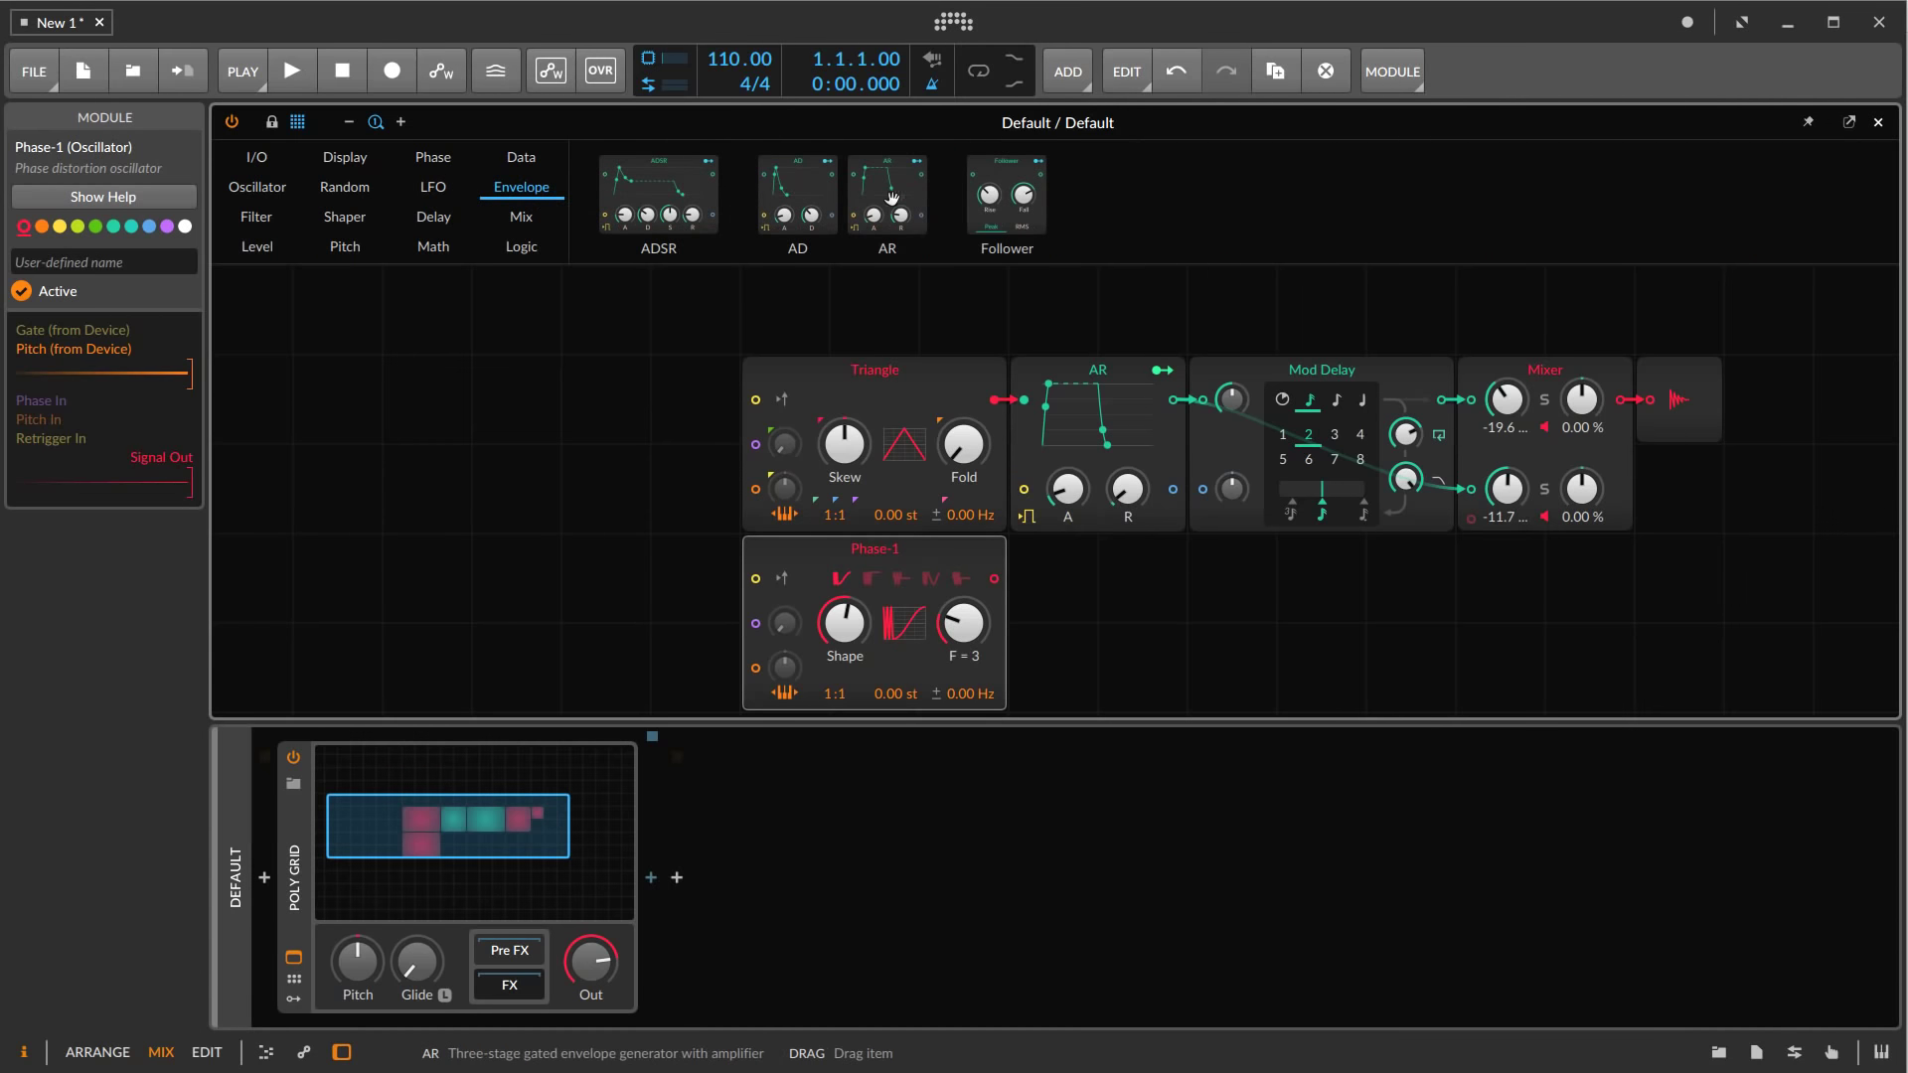
{"action": "left_click_drag", "start_coordinate": [798, 193], "coordinate": [1071, 612]}
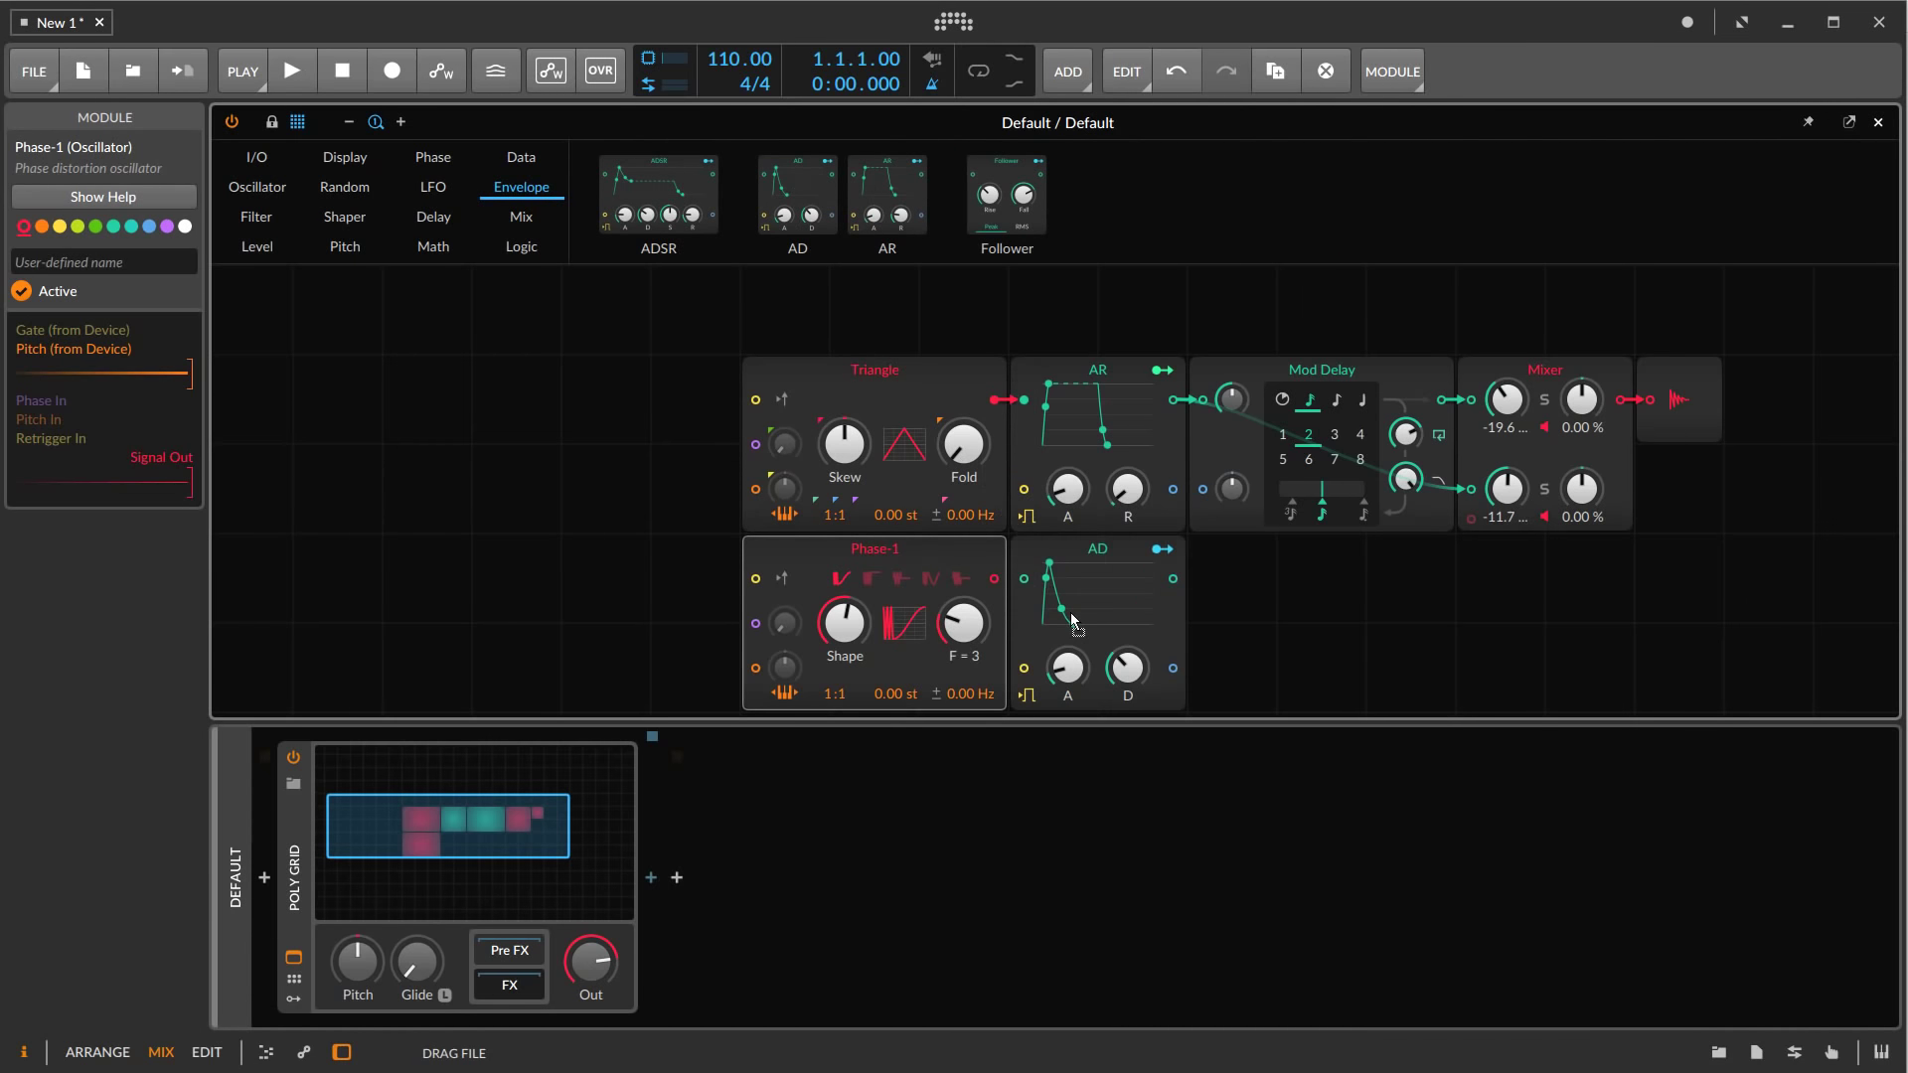
{"action": "scroll", "coordinate": [1086, 622], "scroll_direction": "down", "scroll_amount": 2}
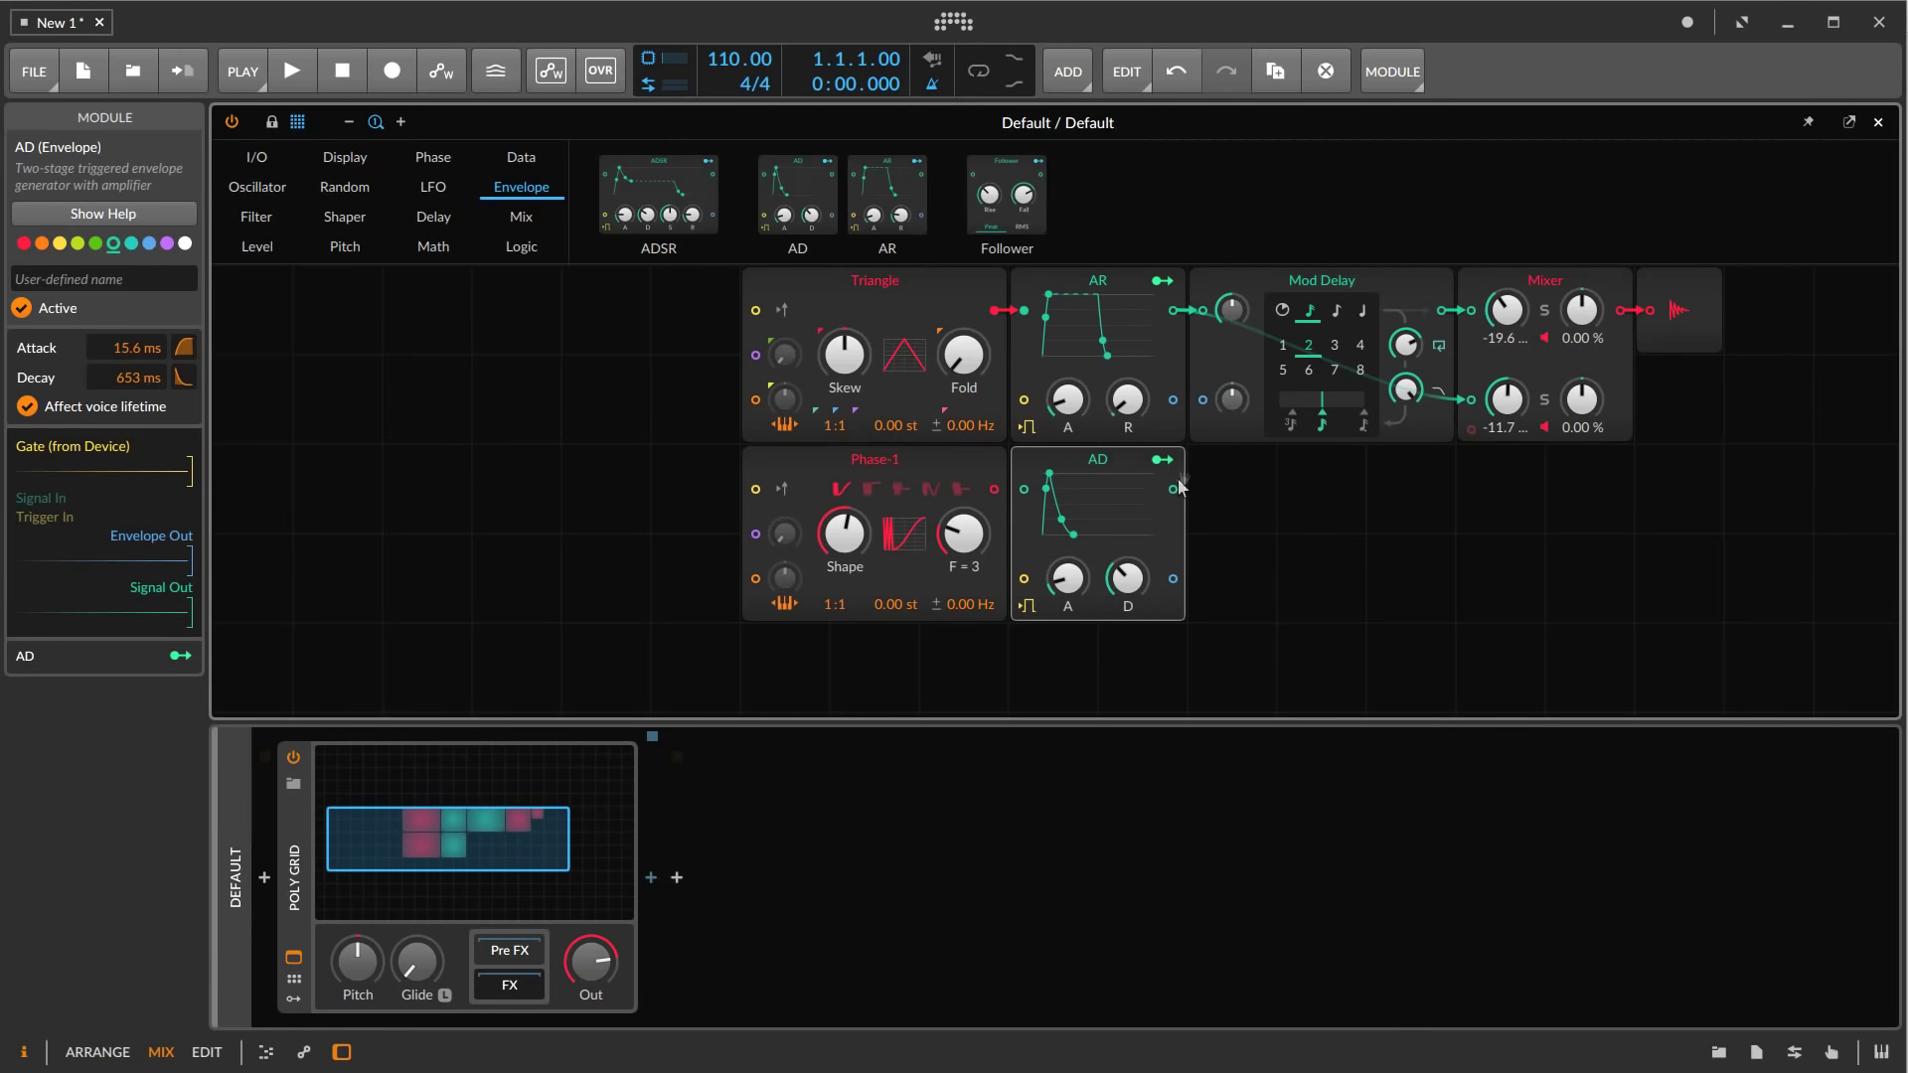
{"action": "left_click_drag", "start_coordinate": [1127, 578], "coordinate": [1127, 628]}
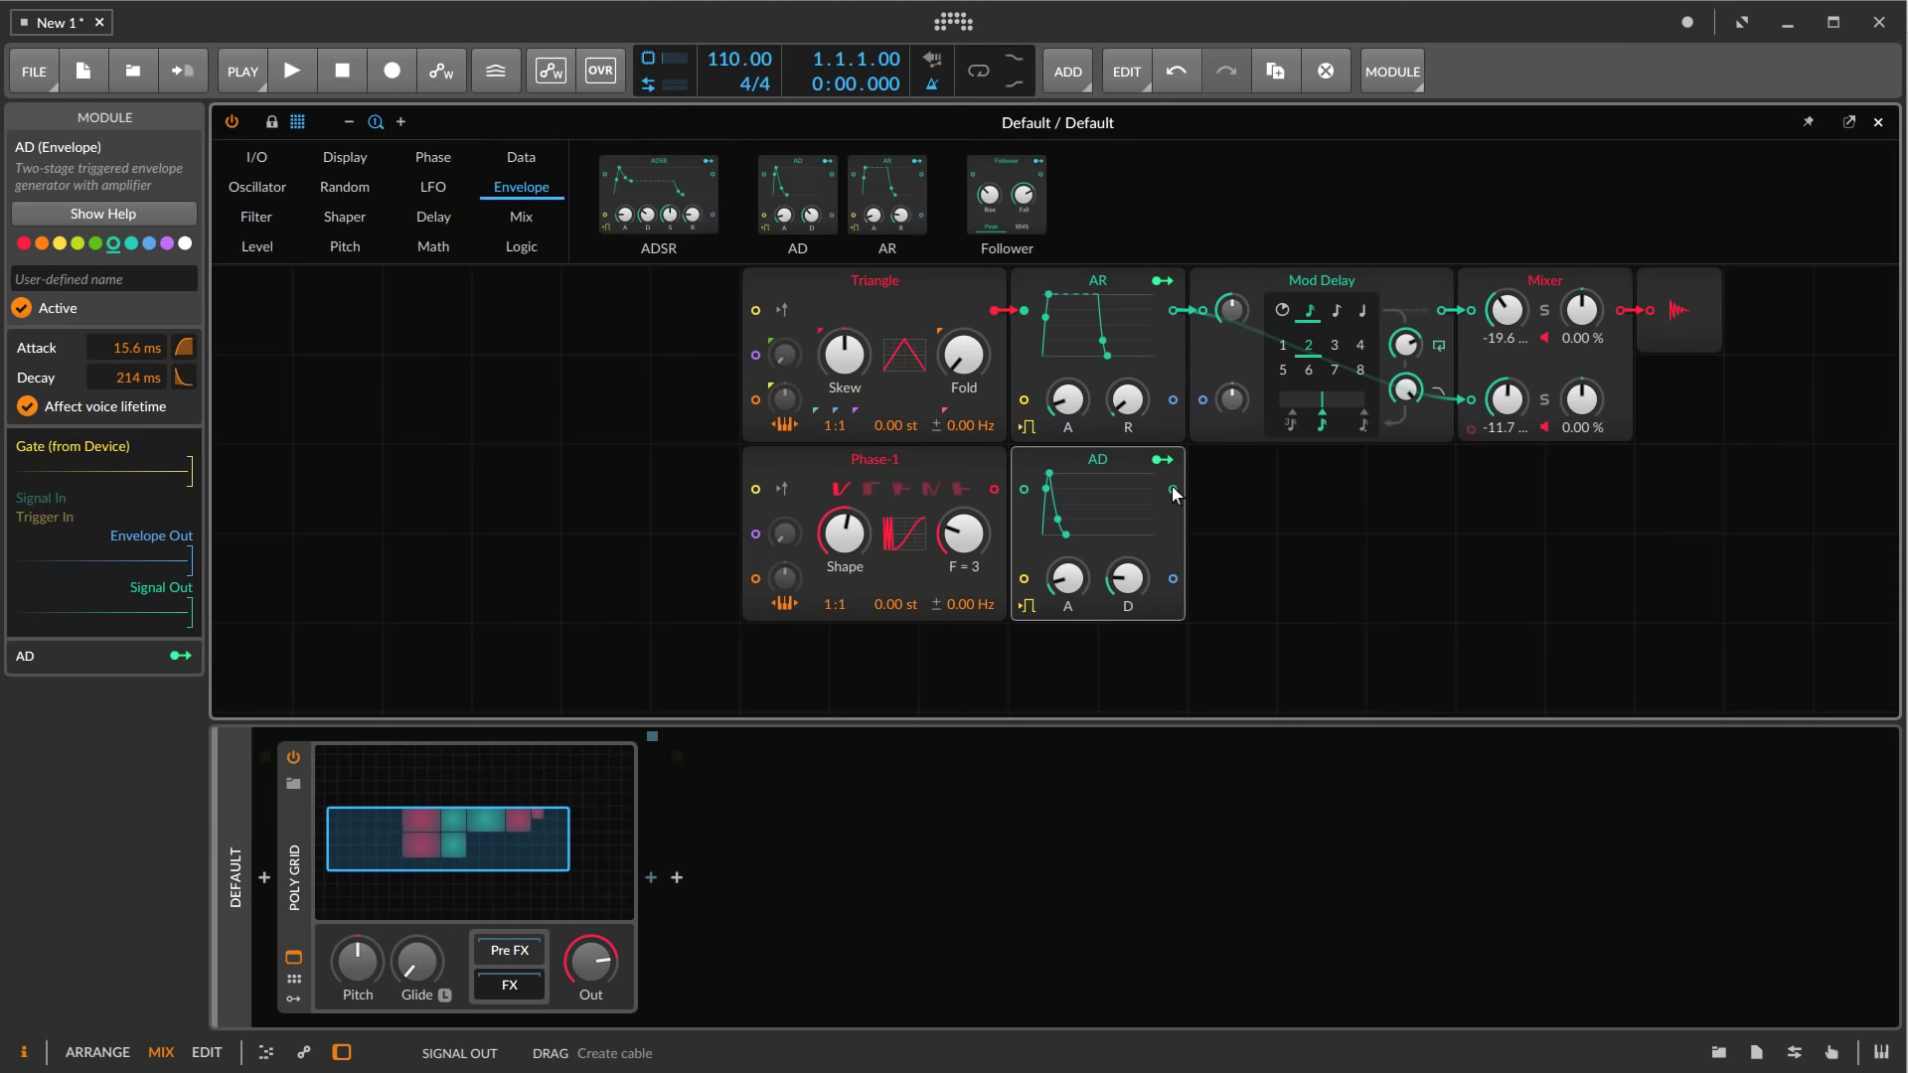
Cable AD's output into Mod Delay and Phase-1 into AD, and disable AD's device gate
{"action": "left_click_drag", "start_coordinate": [1173, 485], "coordinate": [1203, 310]}
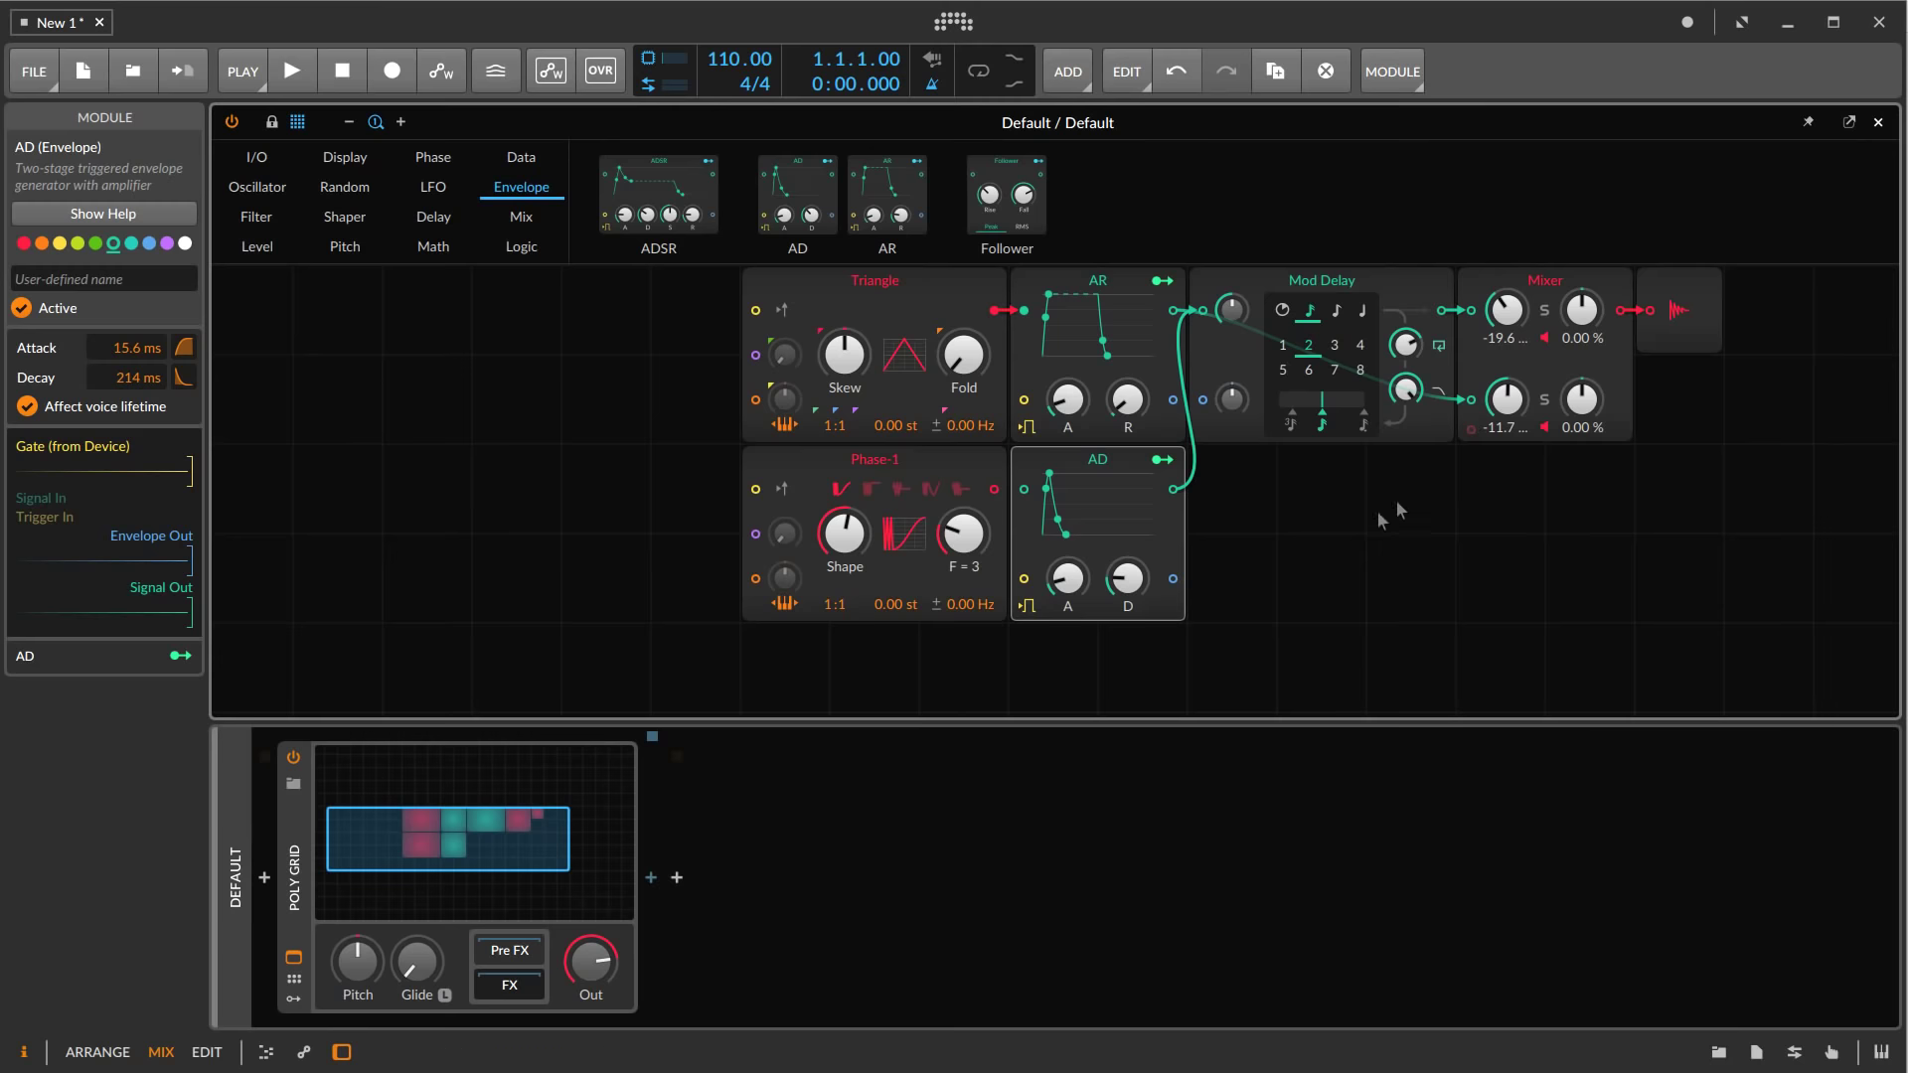
{"action": "left_click_drag", "start_coordinate": [994, 489], "coordinate": [1029, 489]}
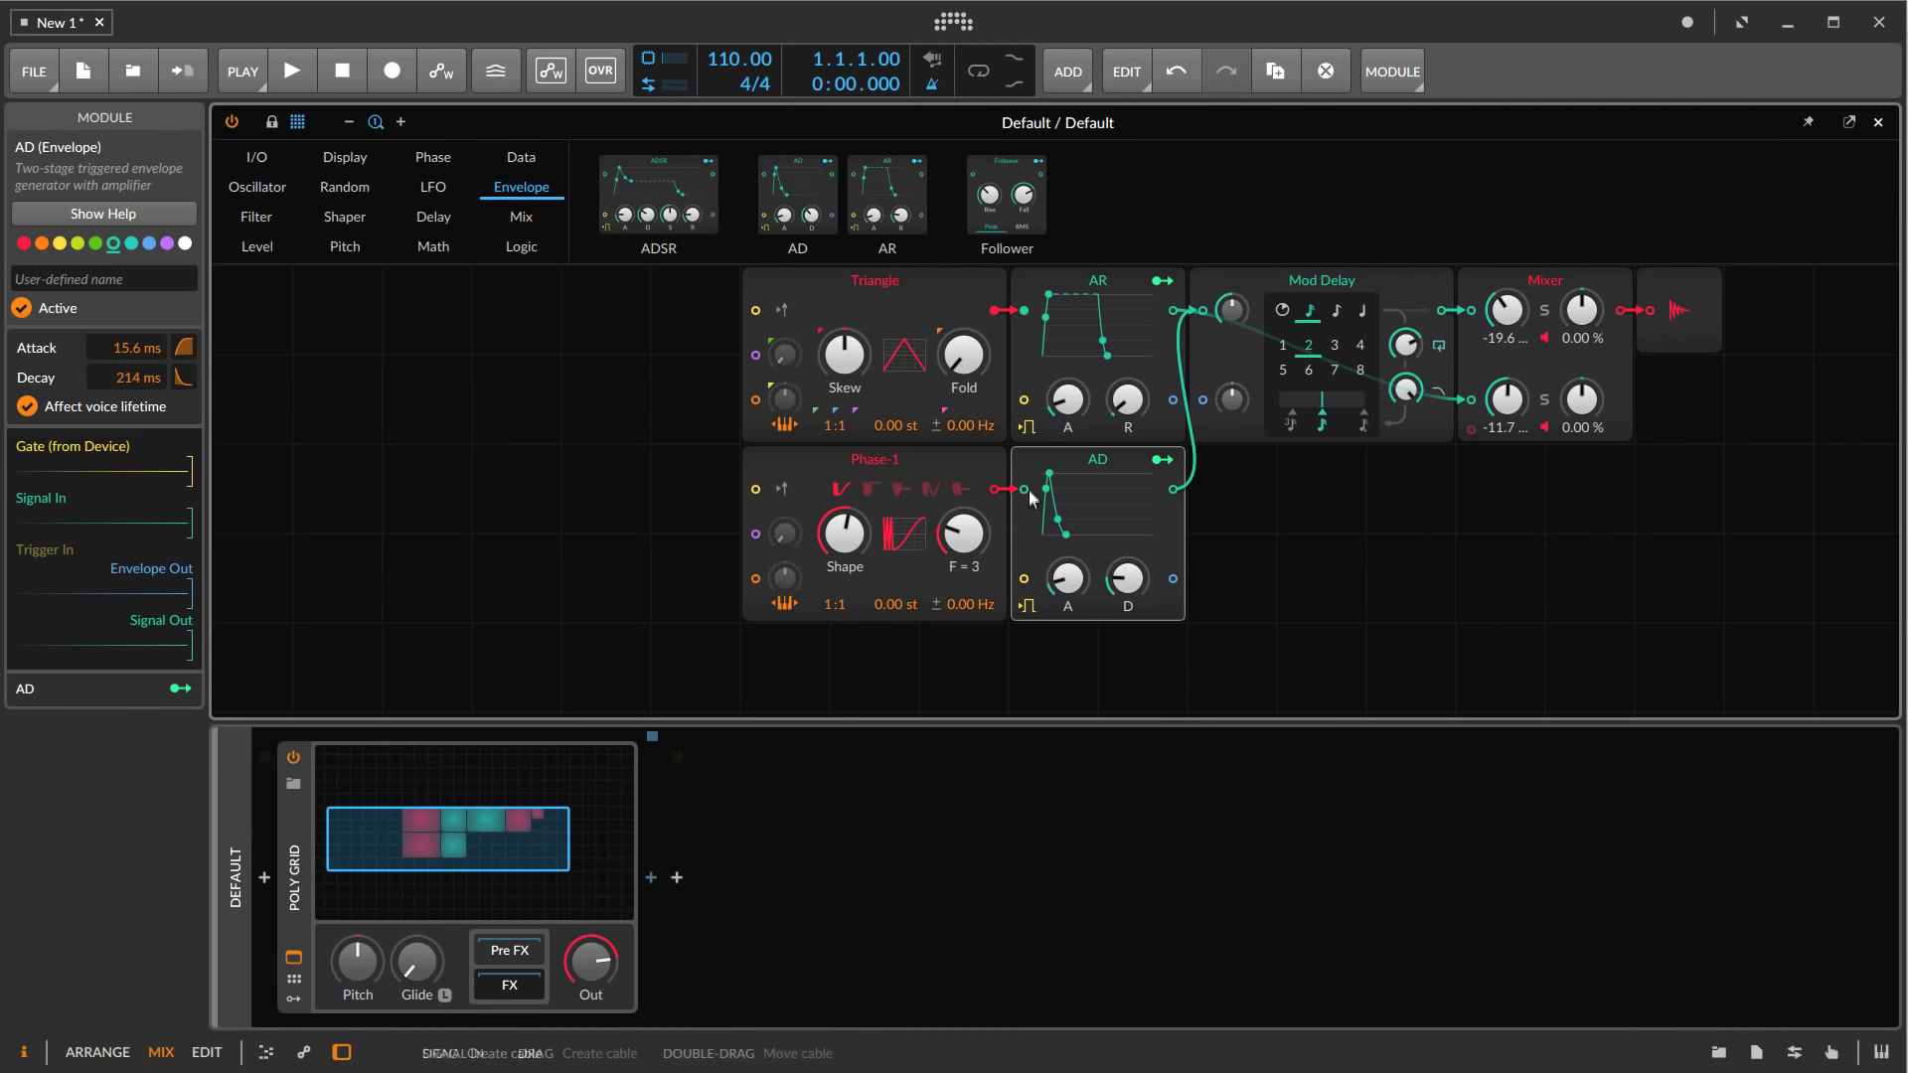
{"action": "left_click", "coordinate": [1024, 609]}
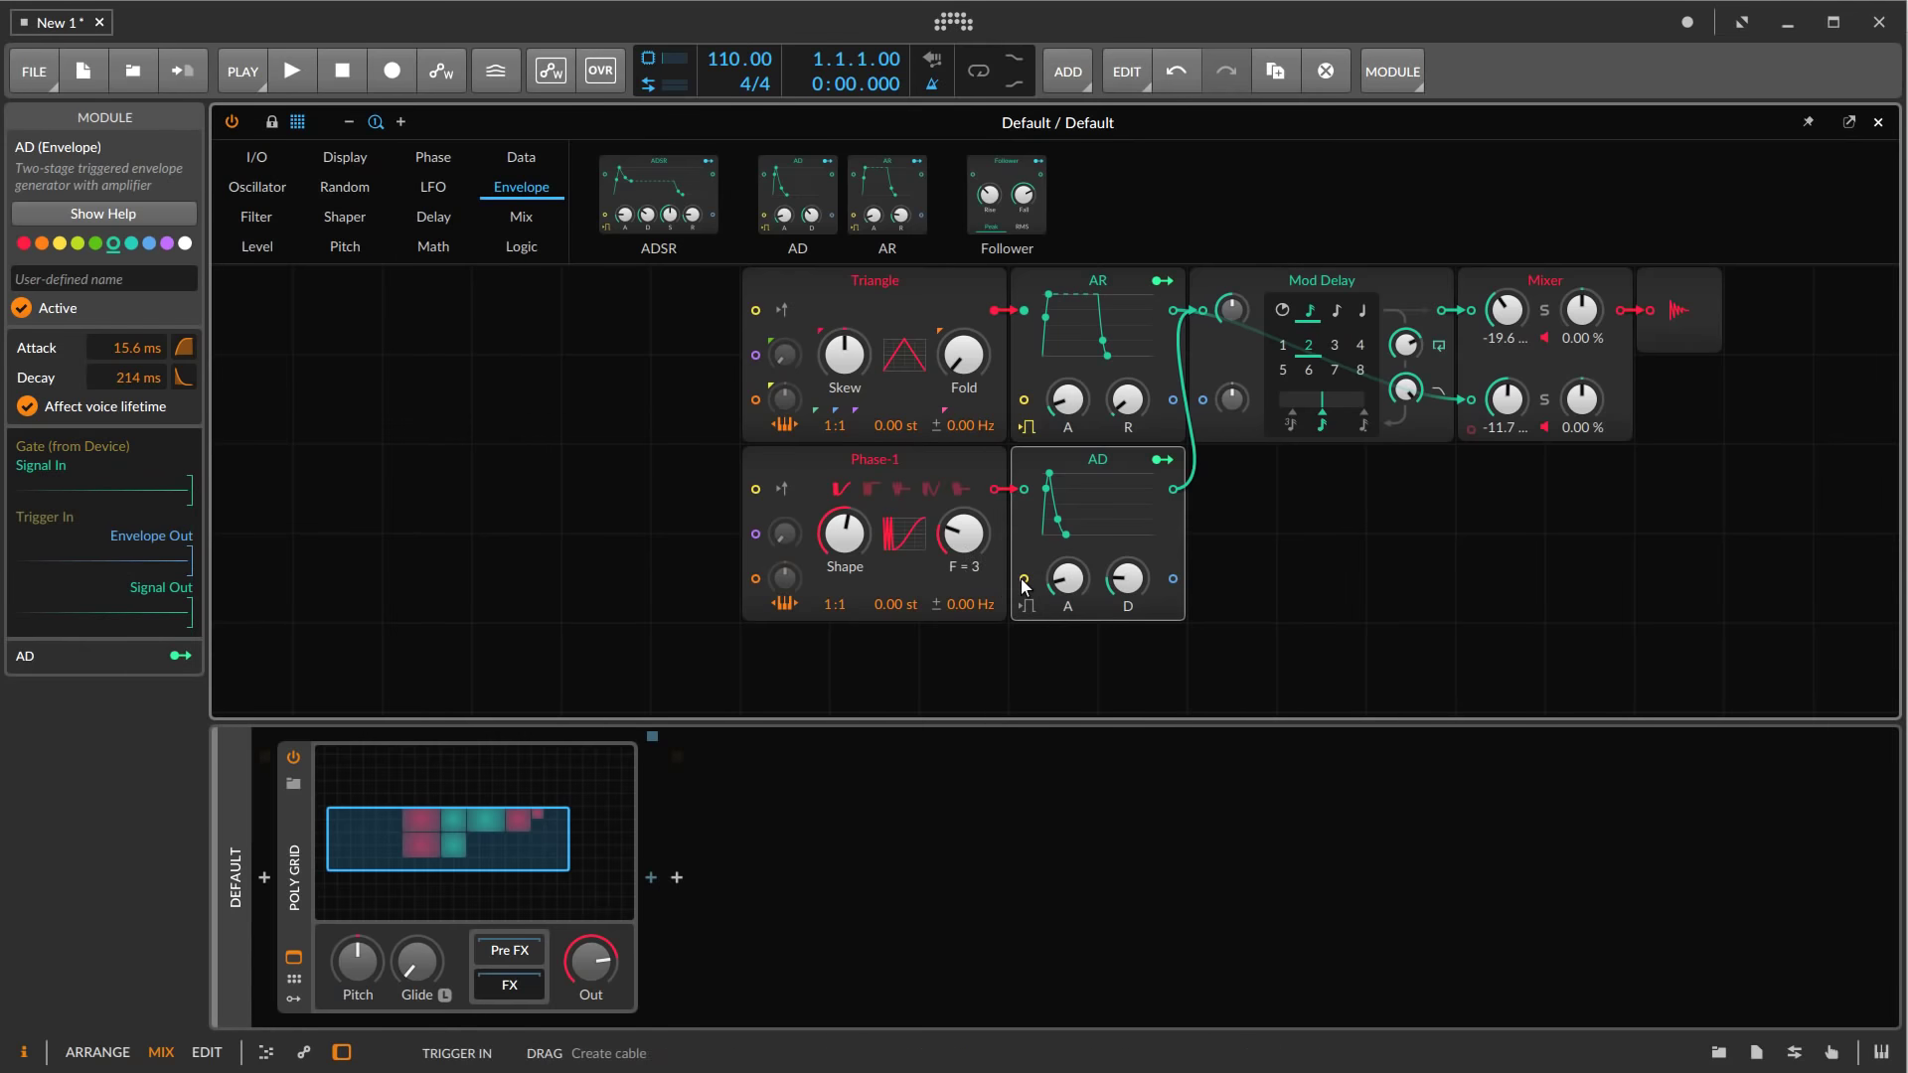
Place a Gate In module below Phase-1 and a Ø Reverse module next to it, leading into AD
{"action": "left_click", "coordinate": [257, 159]}
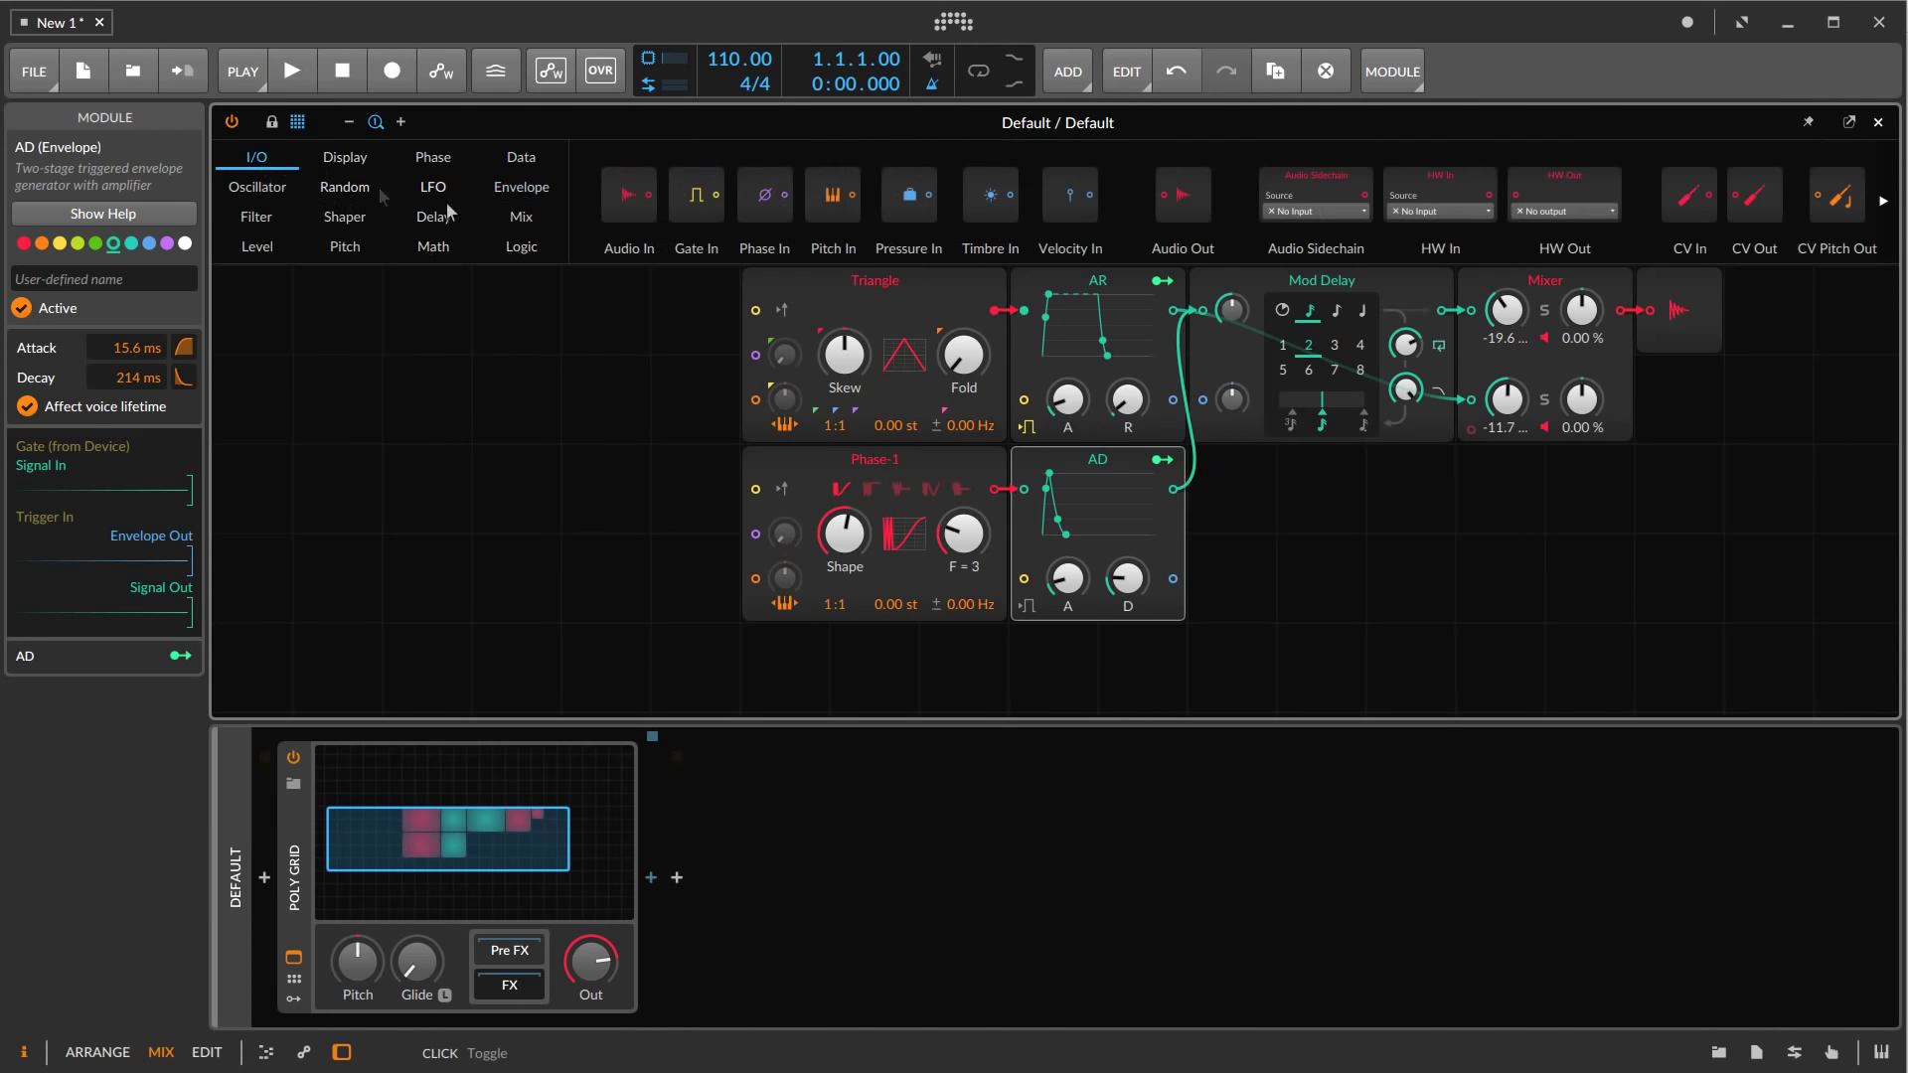
{"action": "left_click_drag", "start_coordinate": [666, 203], "coordinate": [725, 642]}
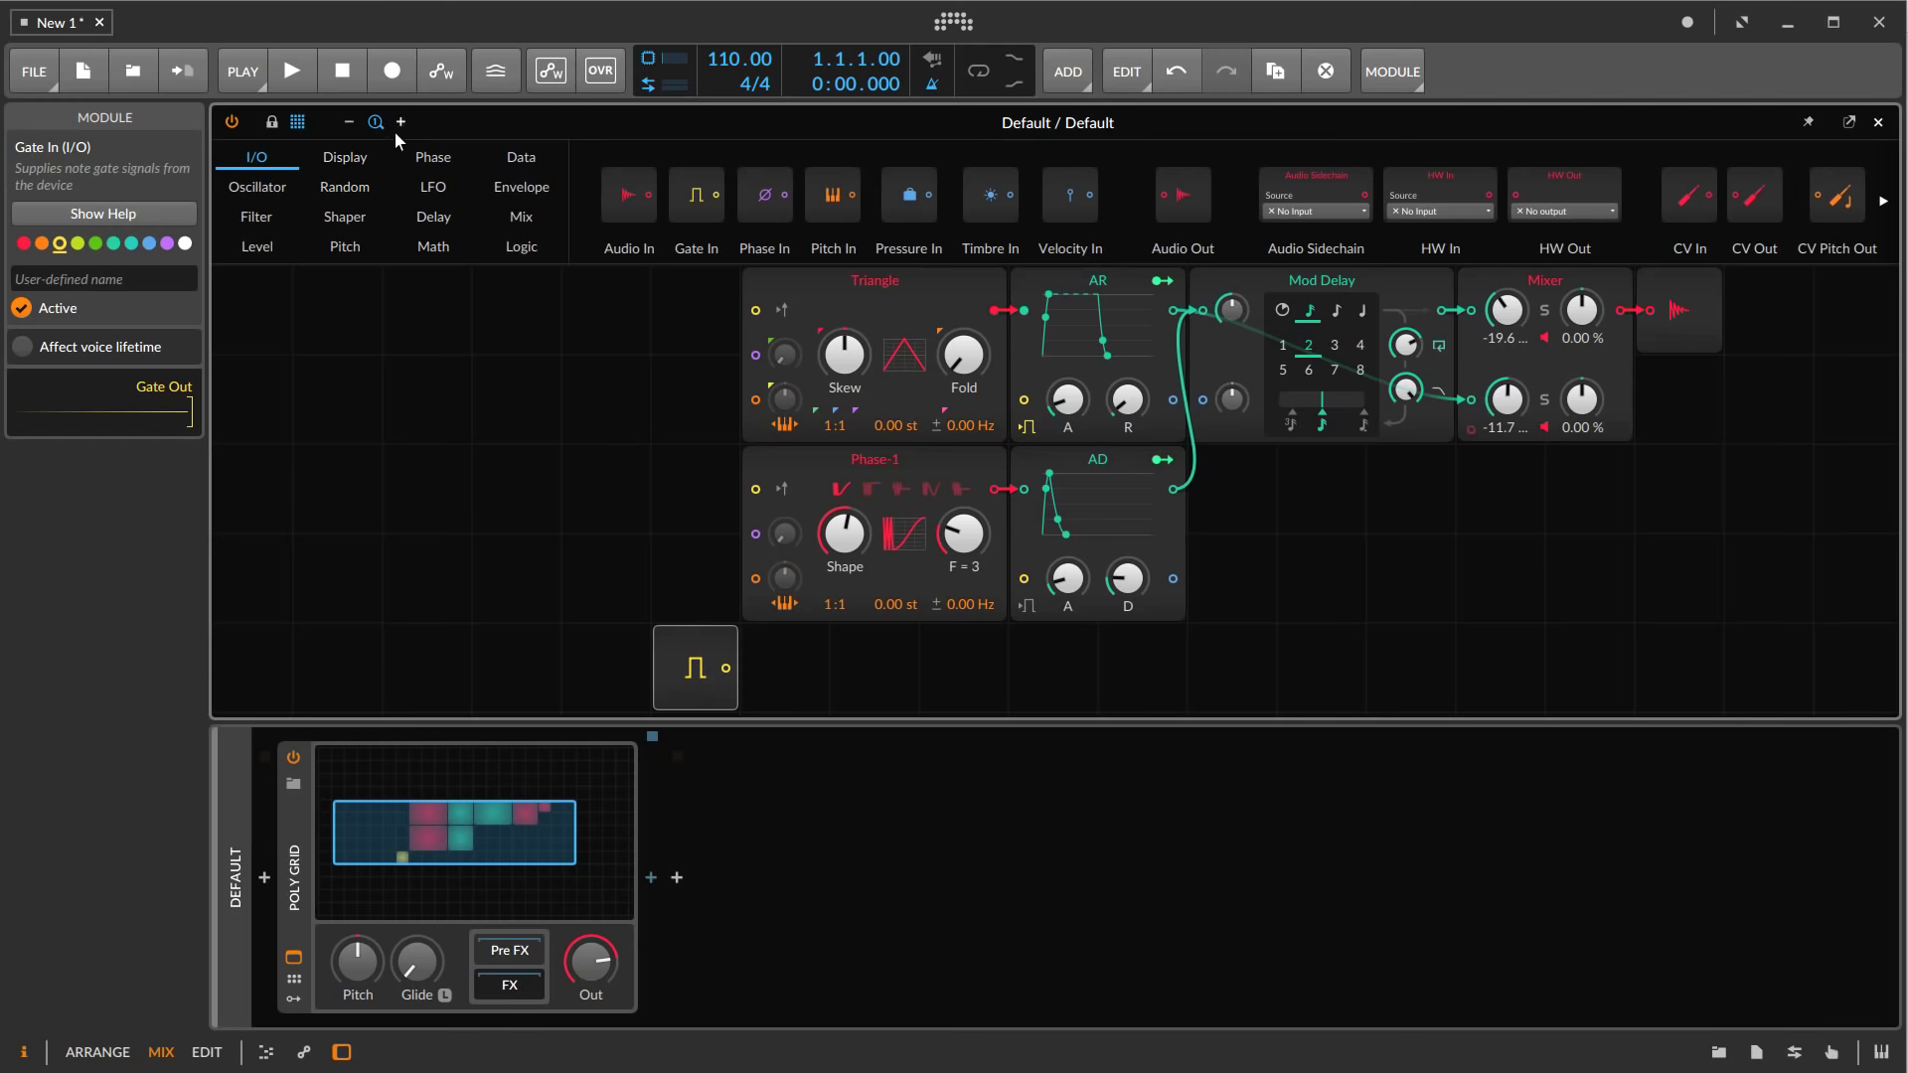
{"action": "left_click", "coordinate": [430, 154]}
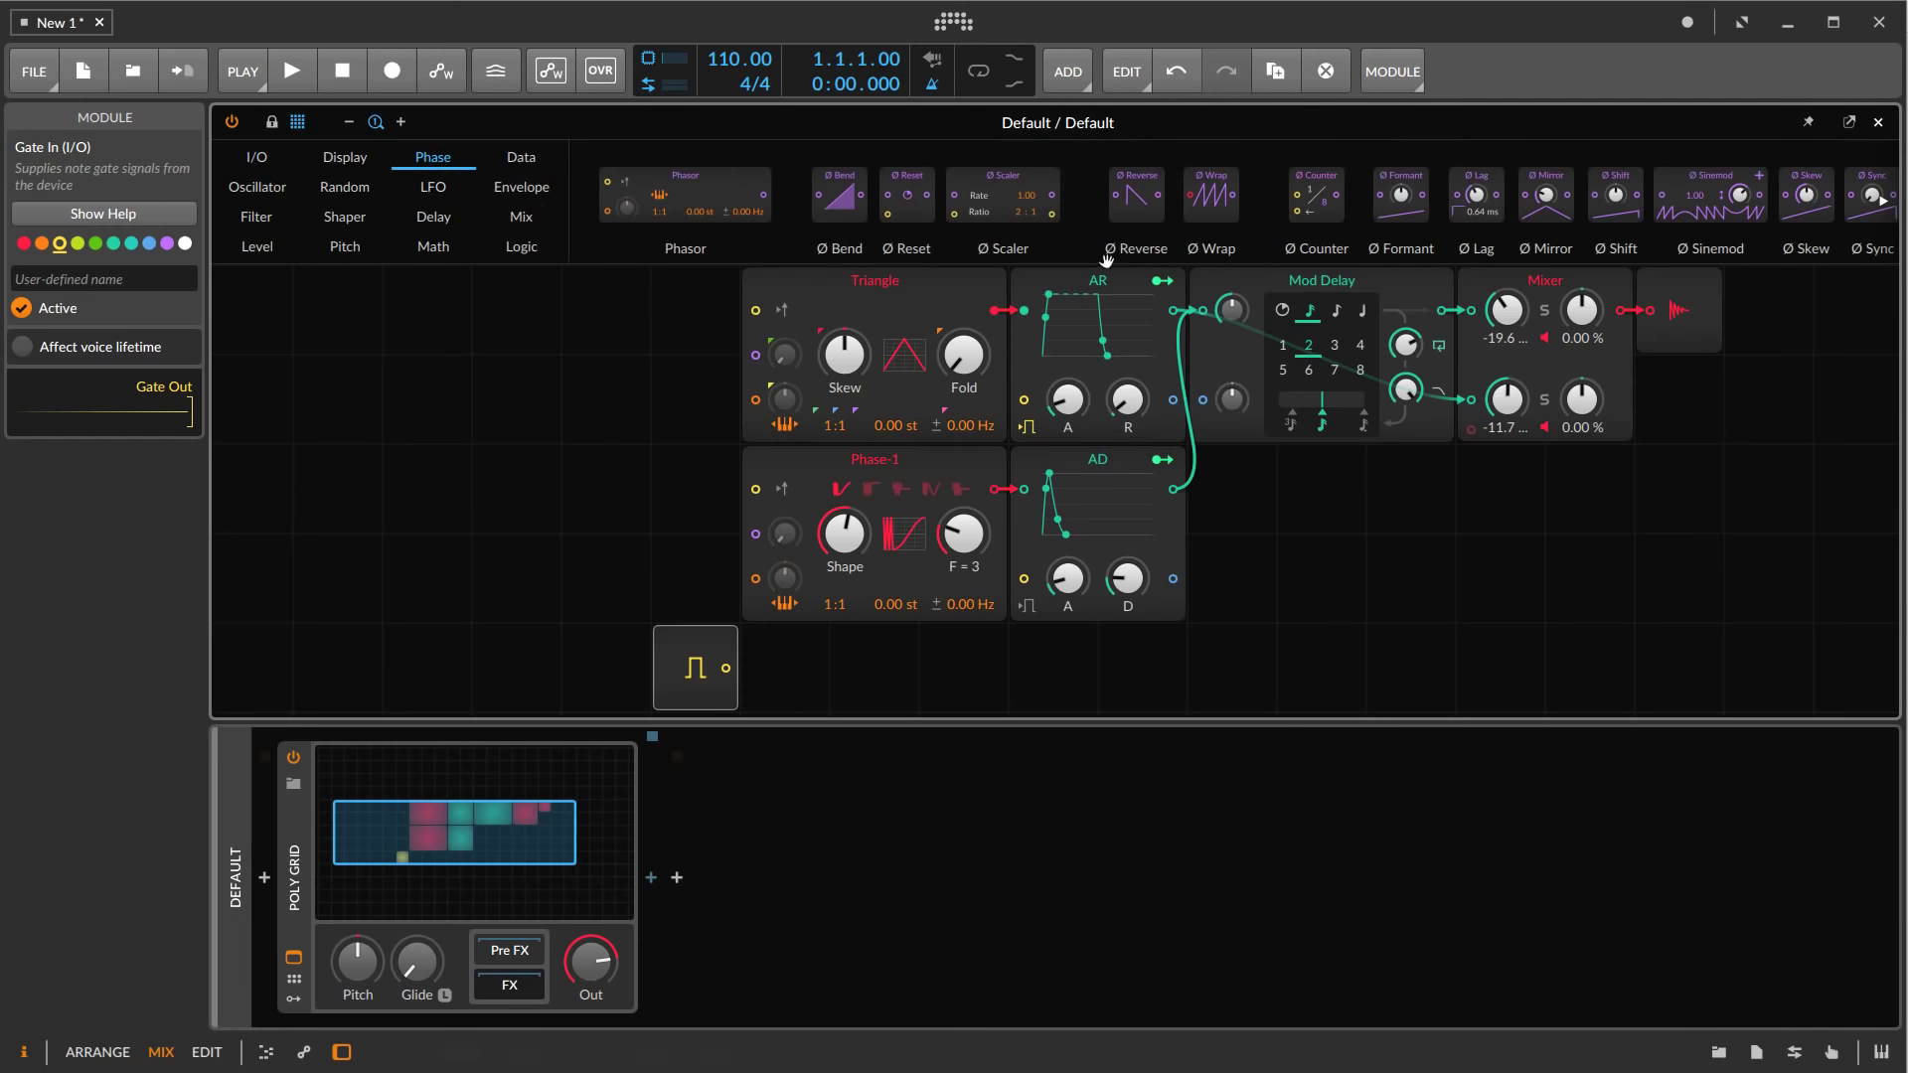
{"action": "left_click_drag", "start_coordinate": [1128, 209], "coordinate": [1024, 579]}
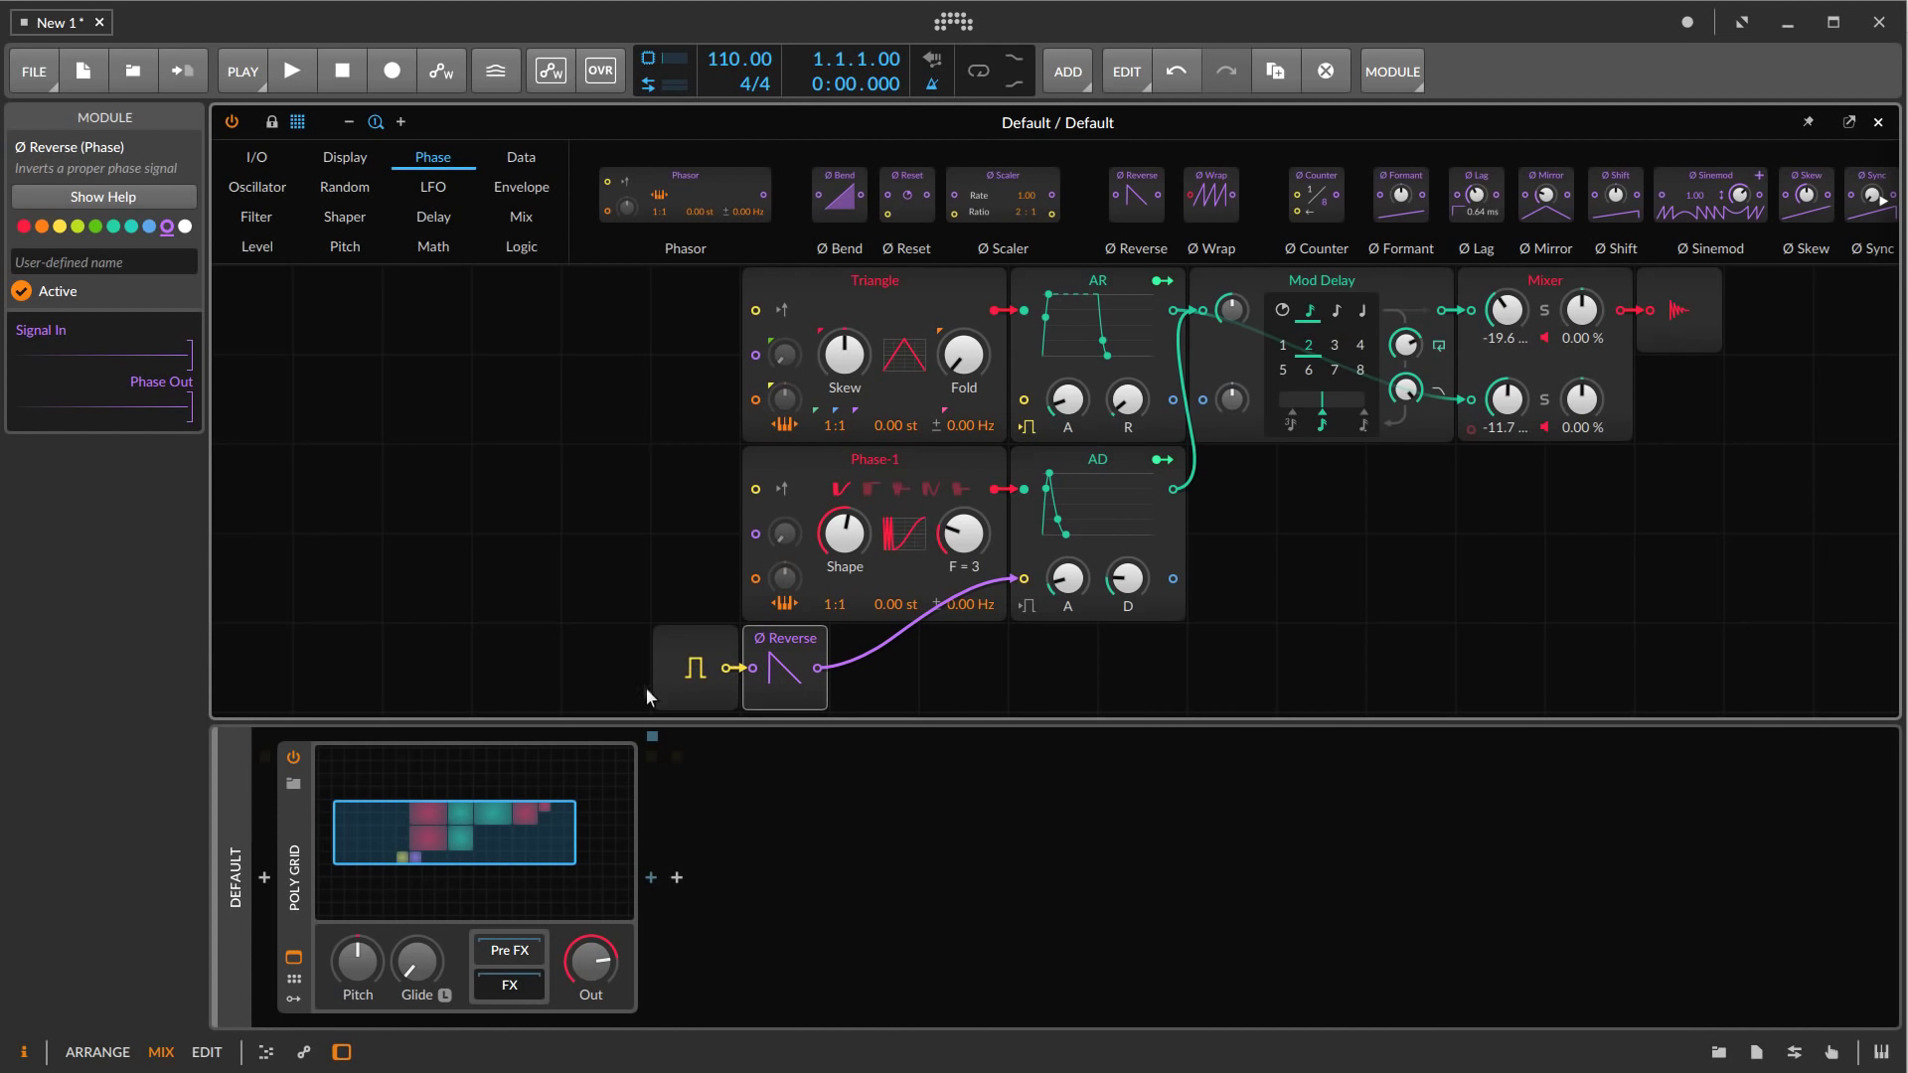
{"action": "left_click", "coordinate": [698, 673]}
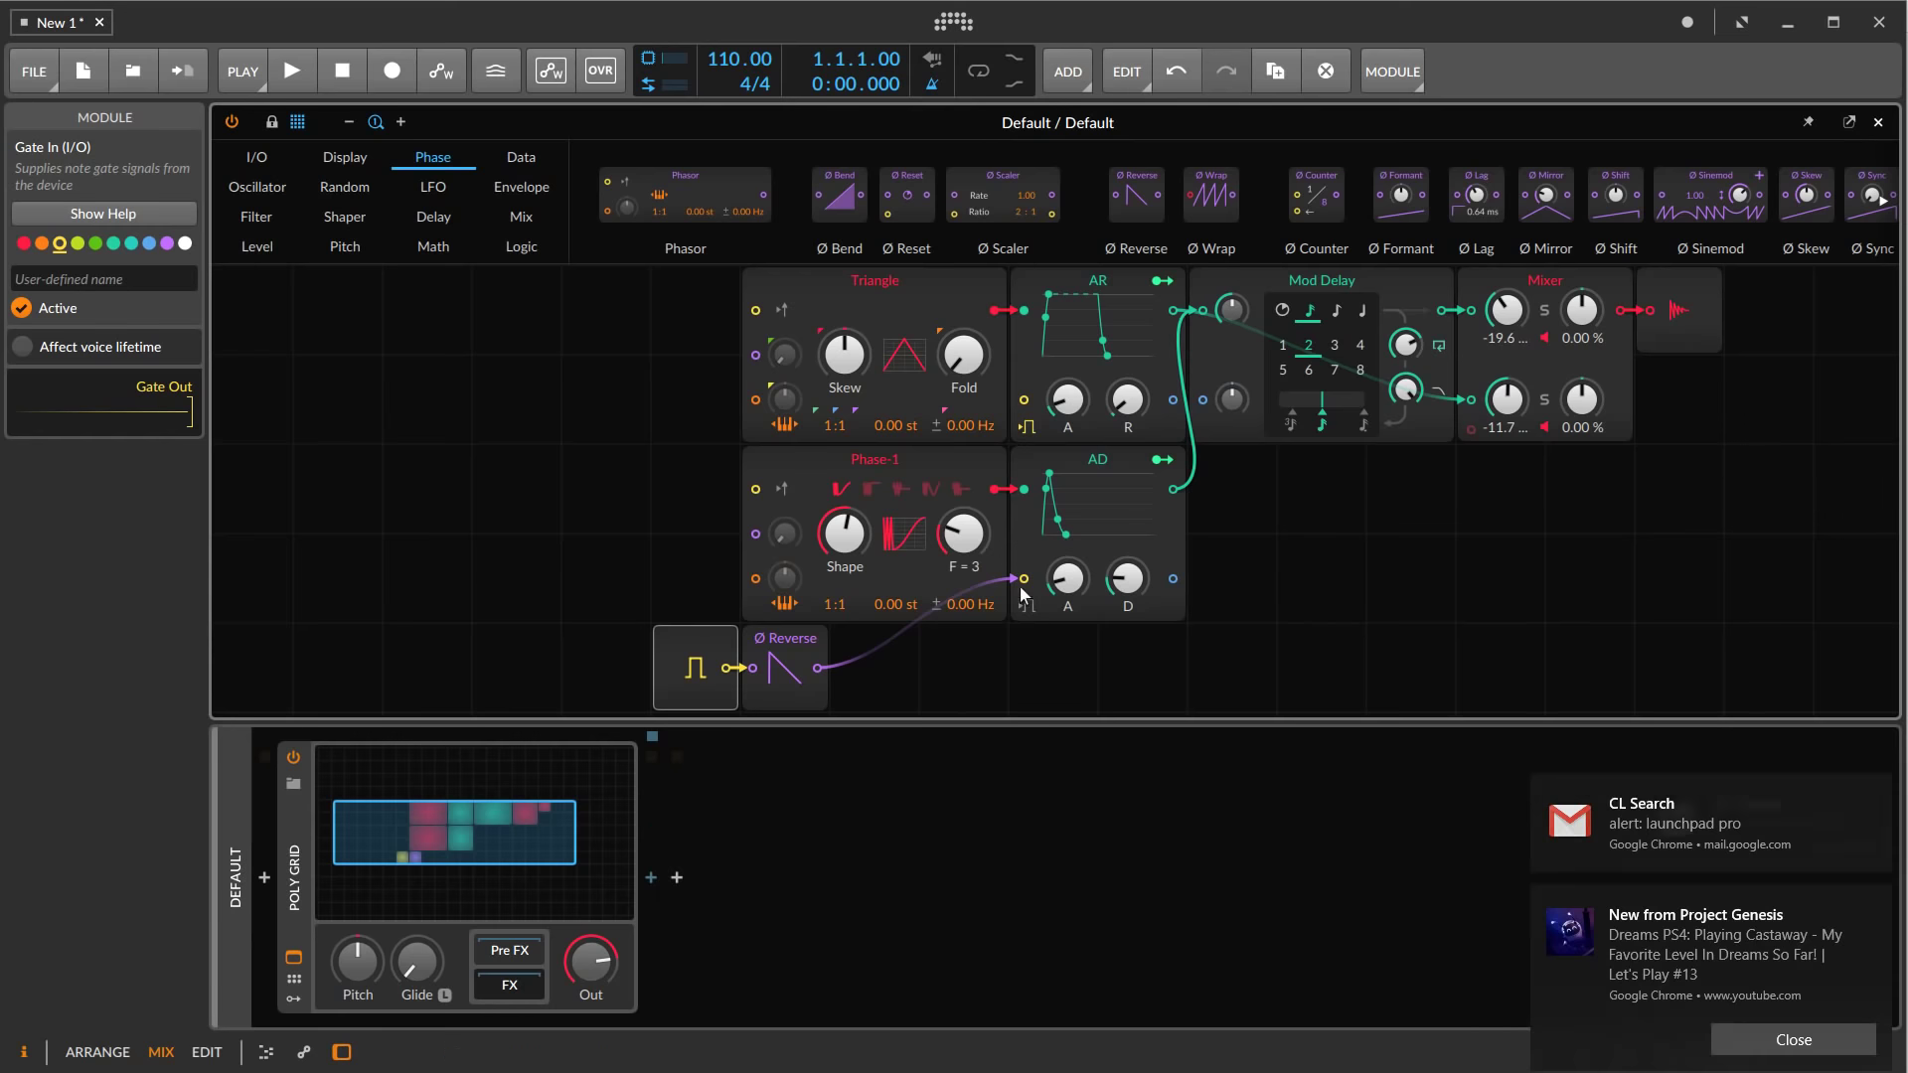
{"action": "left_click", "coordinate": [521, 246]}
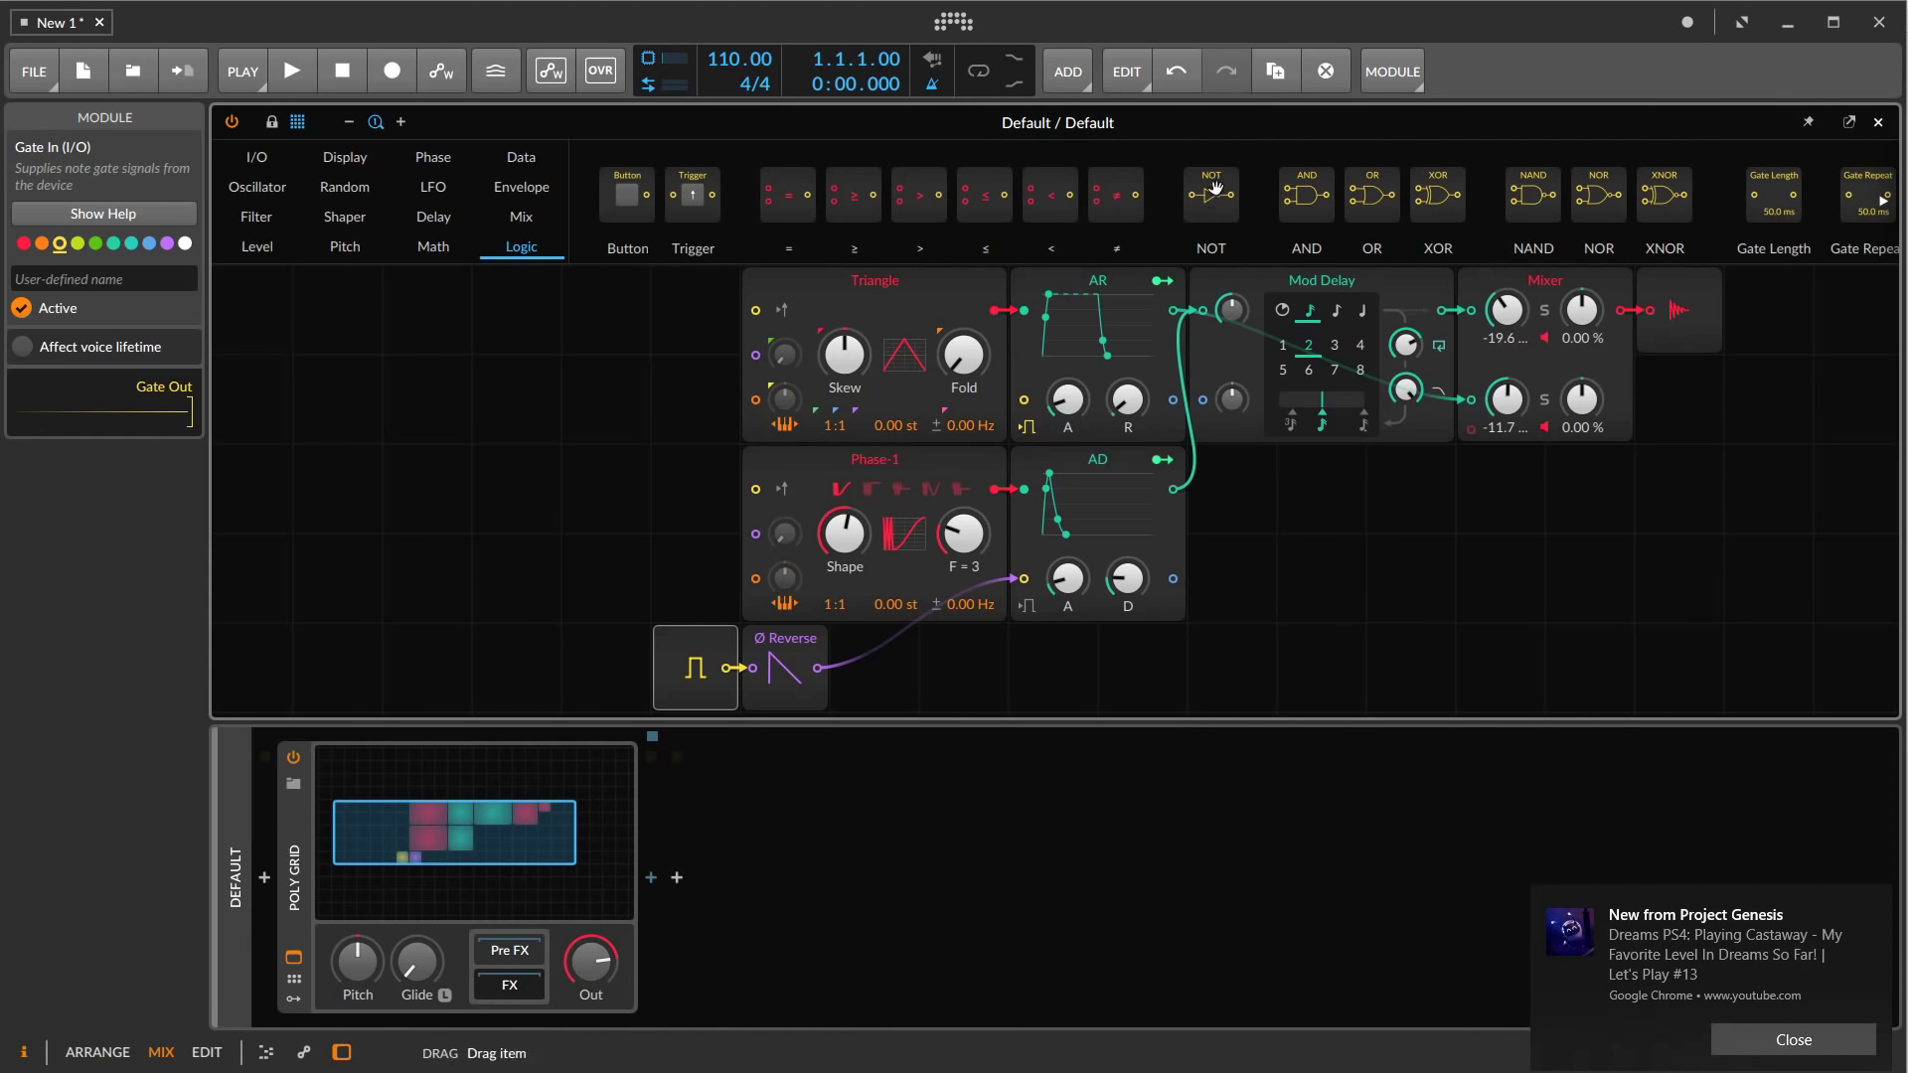
Swap Ø Reverse for a NOT inverter and patch AD's output into a new 0.0 dB Mixer channel
{"action": "left_click_drag", "start_coordinate": [775, 681], "coordinate": [777, 684]}
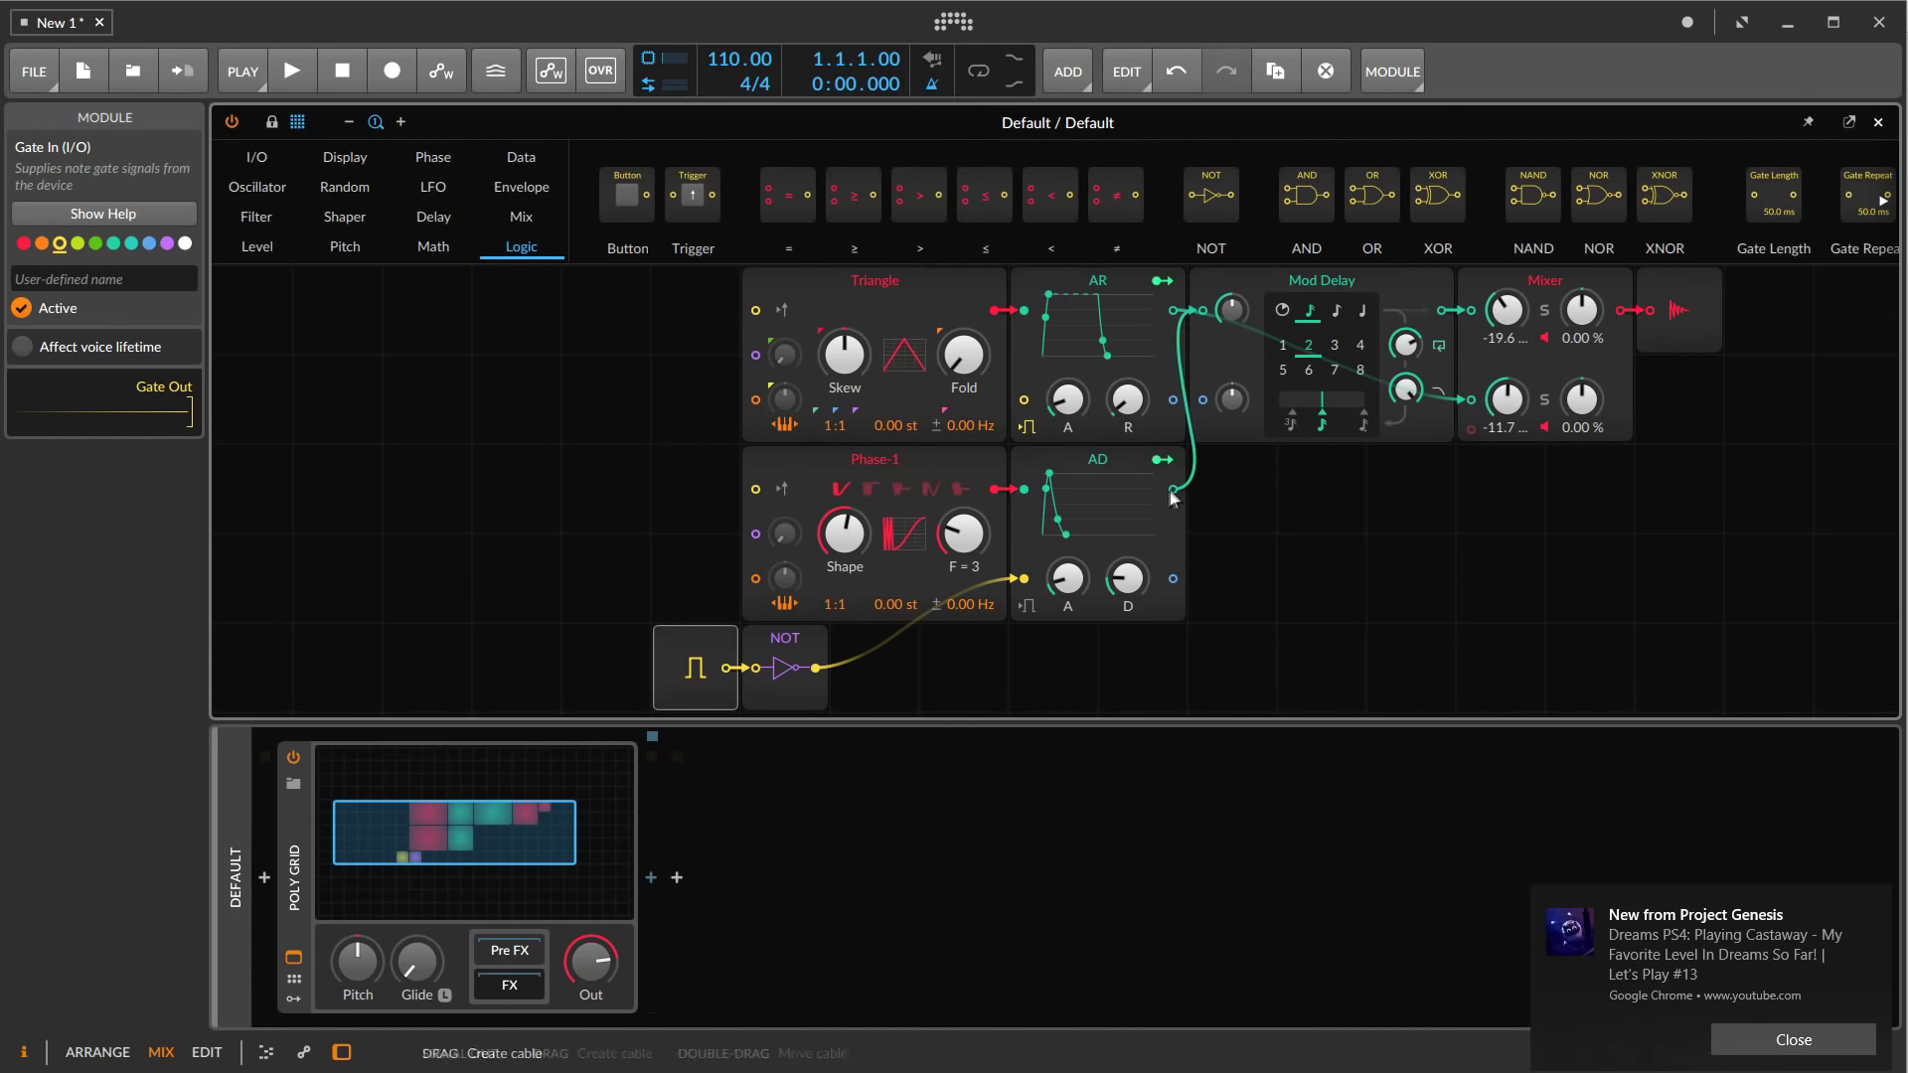
{"action": "left_click_drag", "start_coordinate": [1172, 489], "coordinate": [1481, 433]}
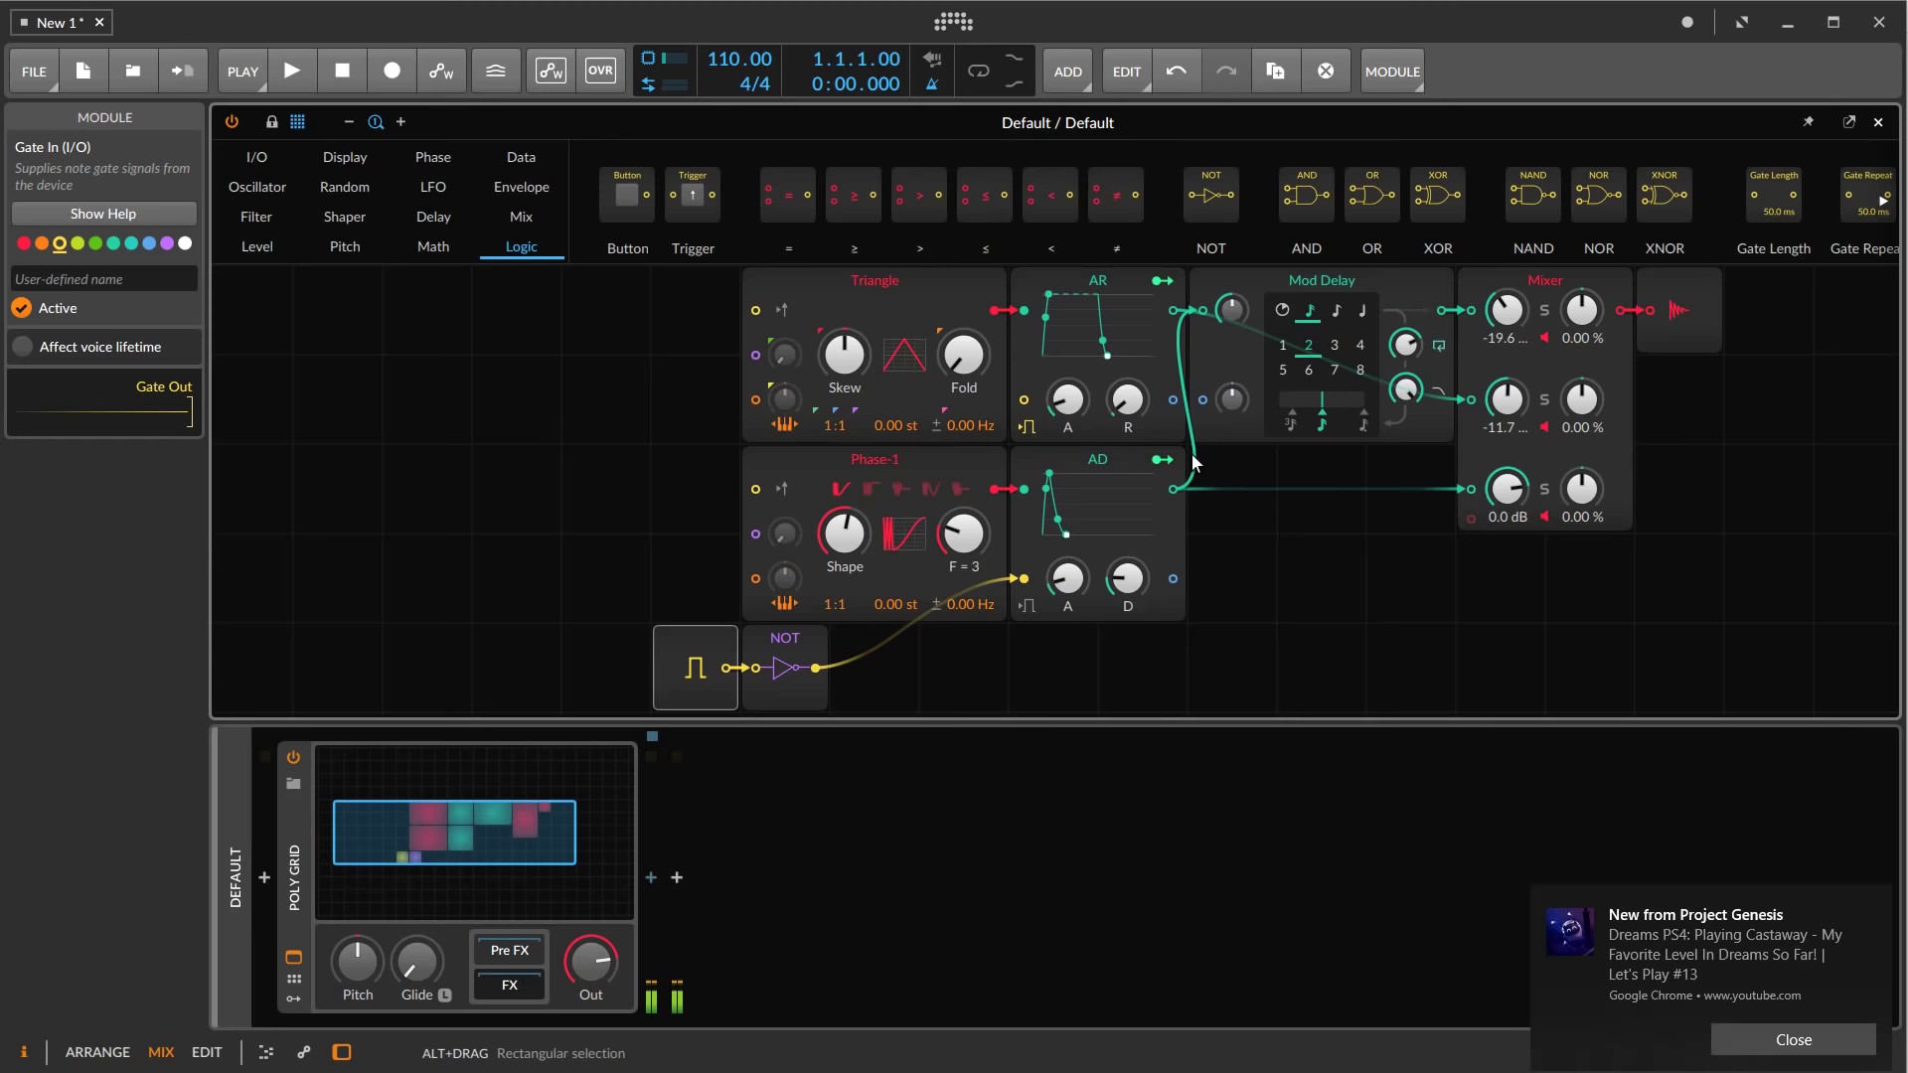
Set Mixer channel 3 to -11.9 dB, AD decay to 40 ms, channel 2 -11.3 dB, channel 1 -30.5 dB
{"action": "left_click_drag", "start_coordinate": [1507, 488], "coordinate": [1508, 515]}
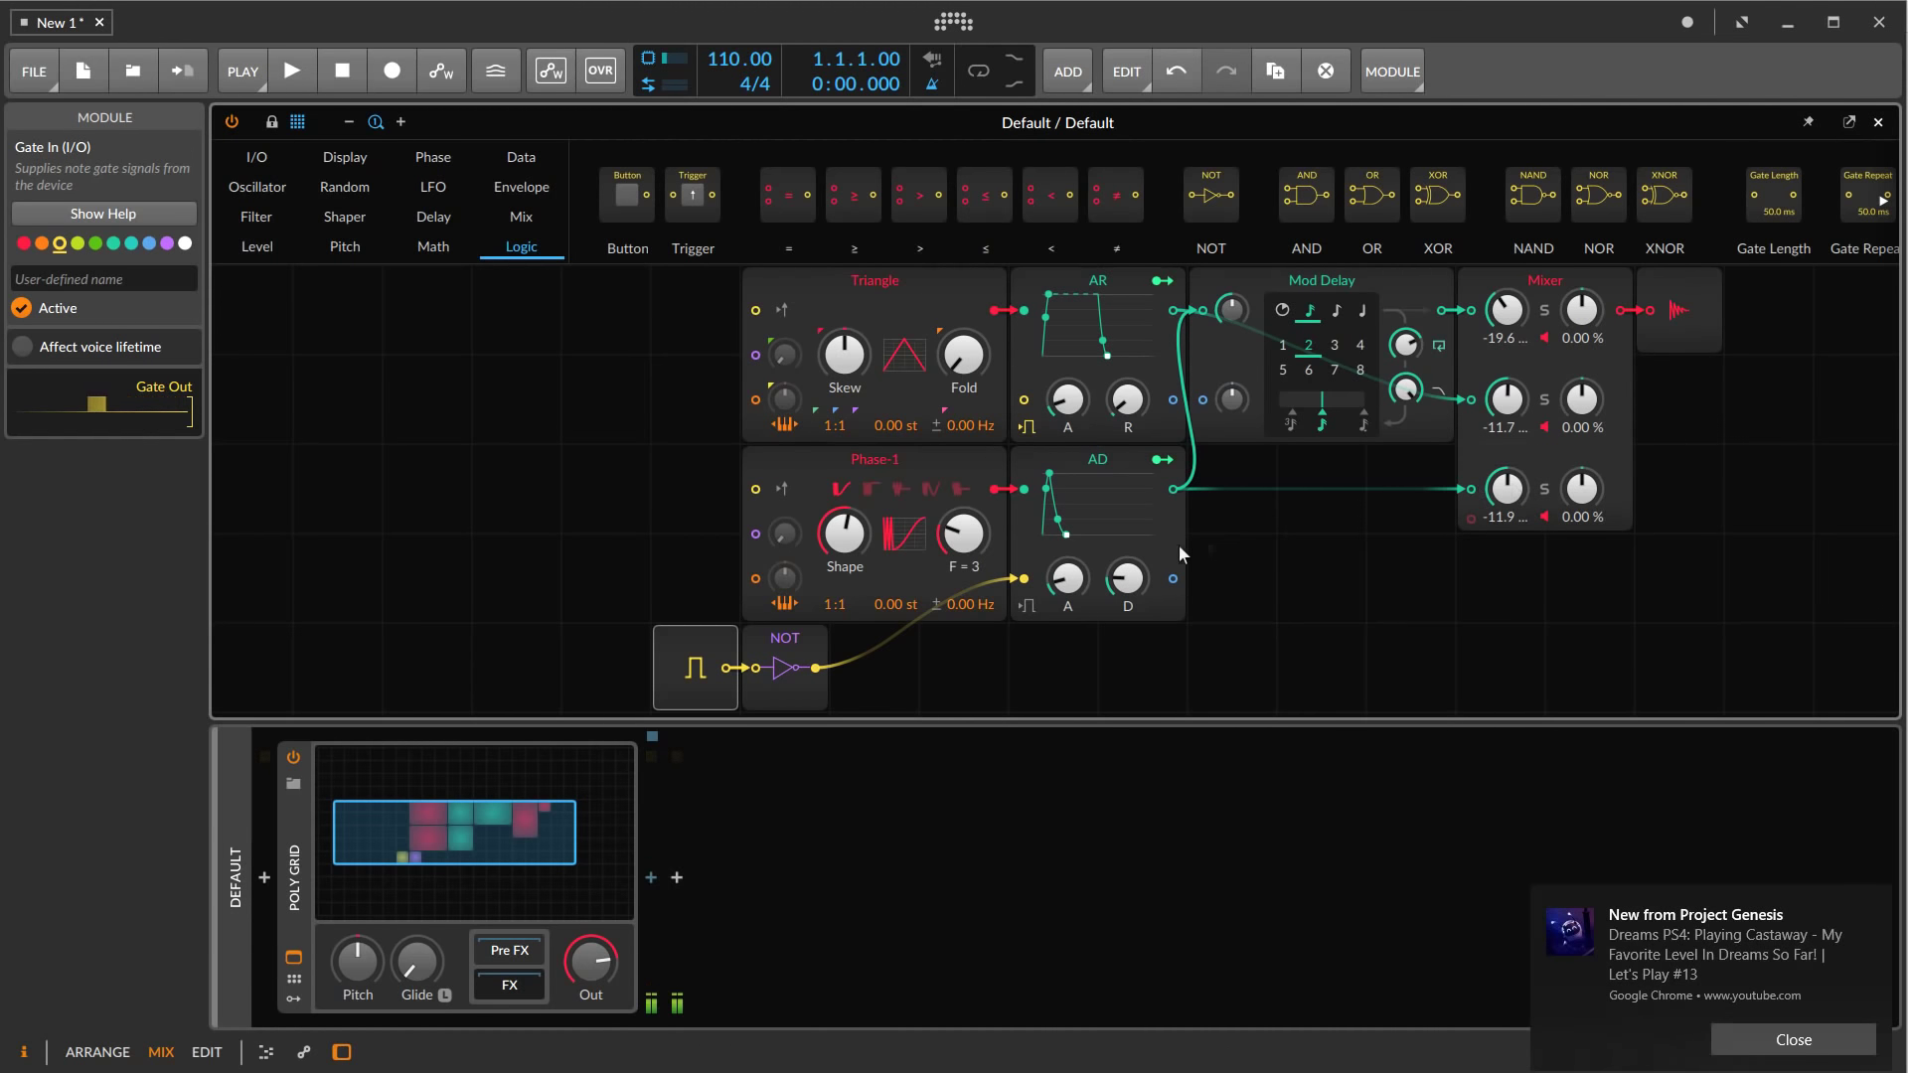
{"action": "left_click_drag", "start_coordinate": [1128, 578], "coordinate": [1128, 594]}
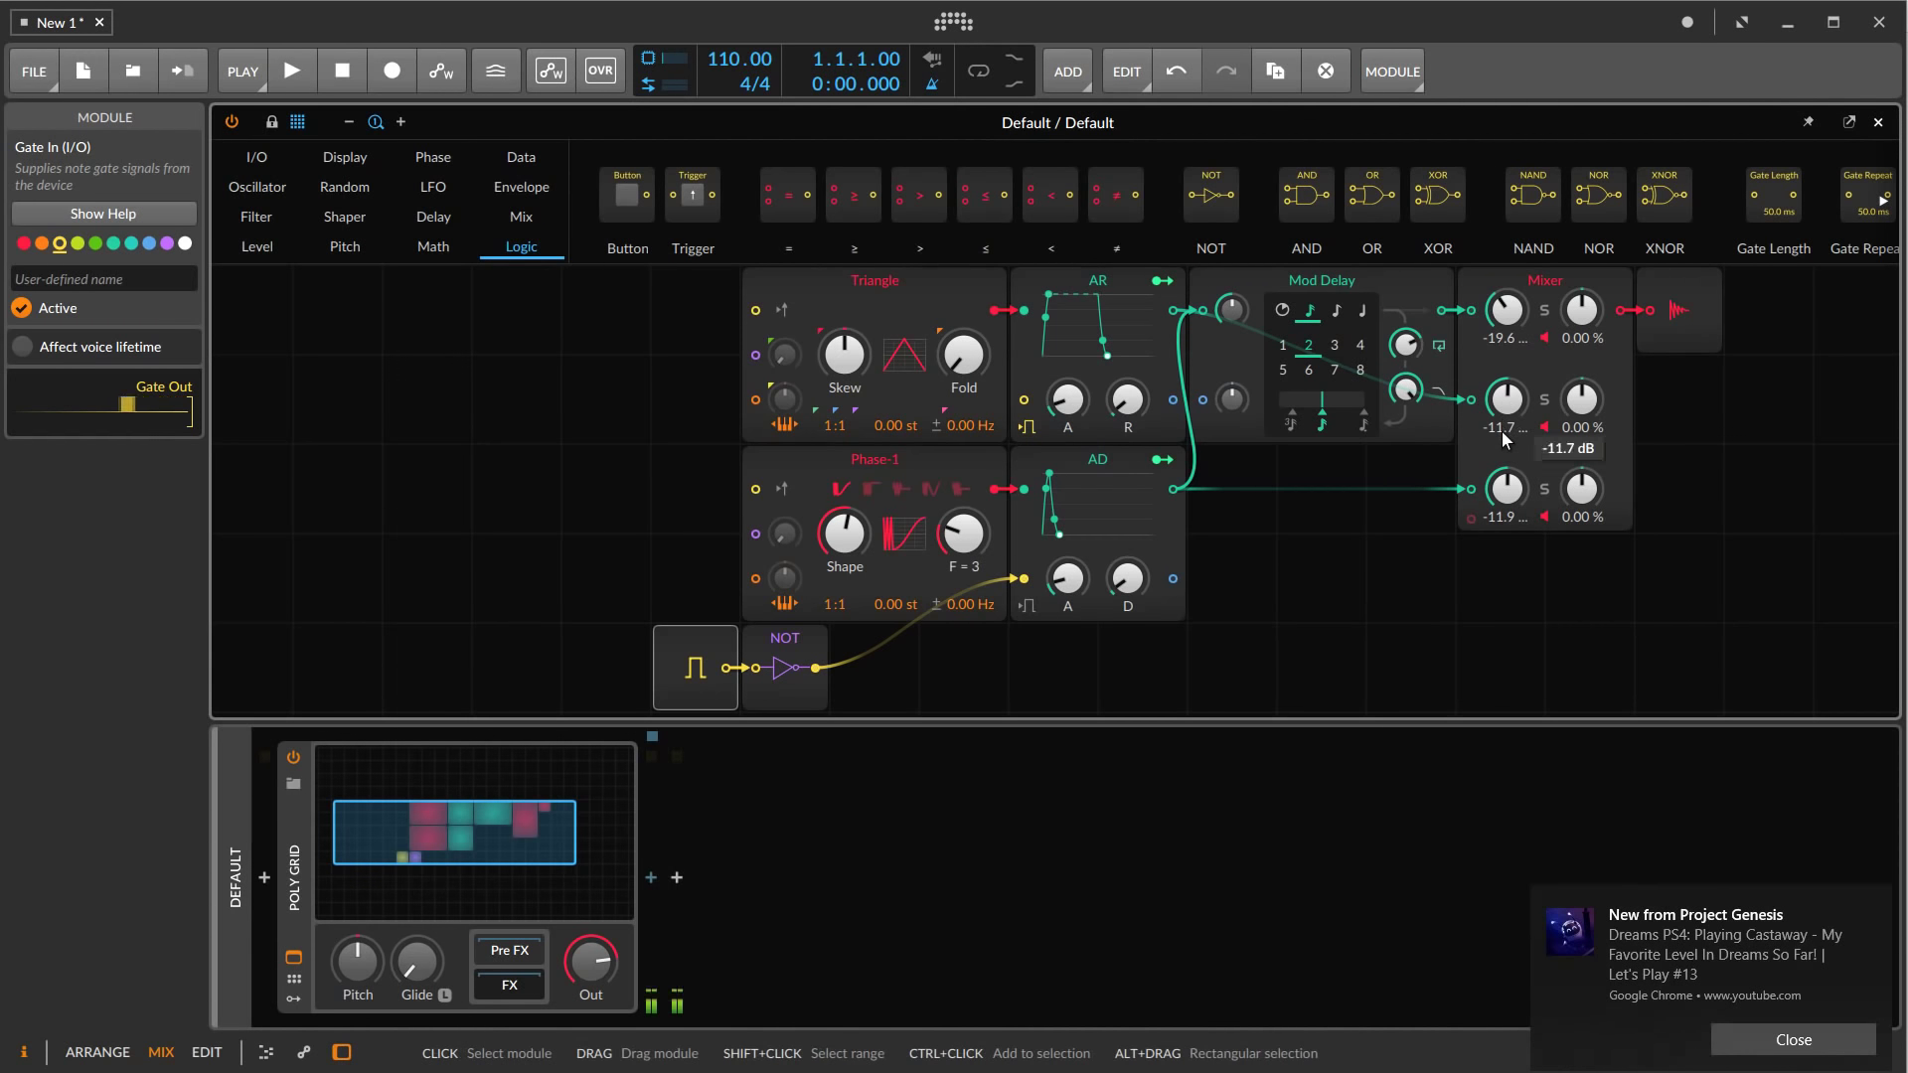
{"action": "left_click_drag", "start_coordinate": [1501, 431], "coordinate": [1505, 395]}
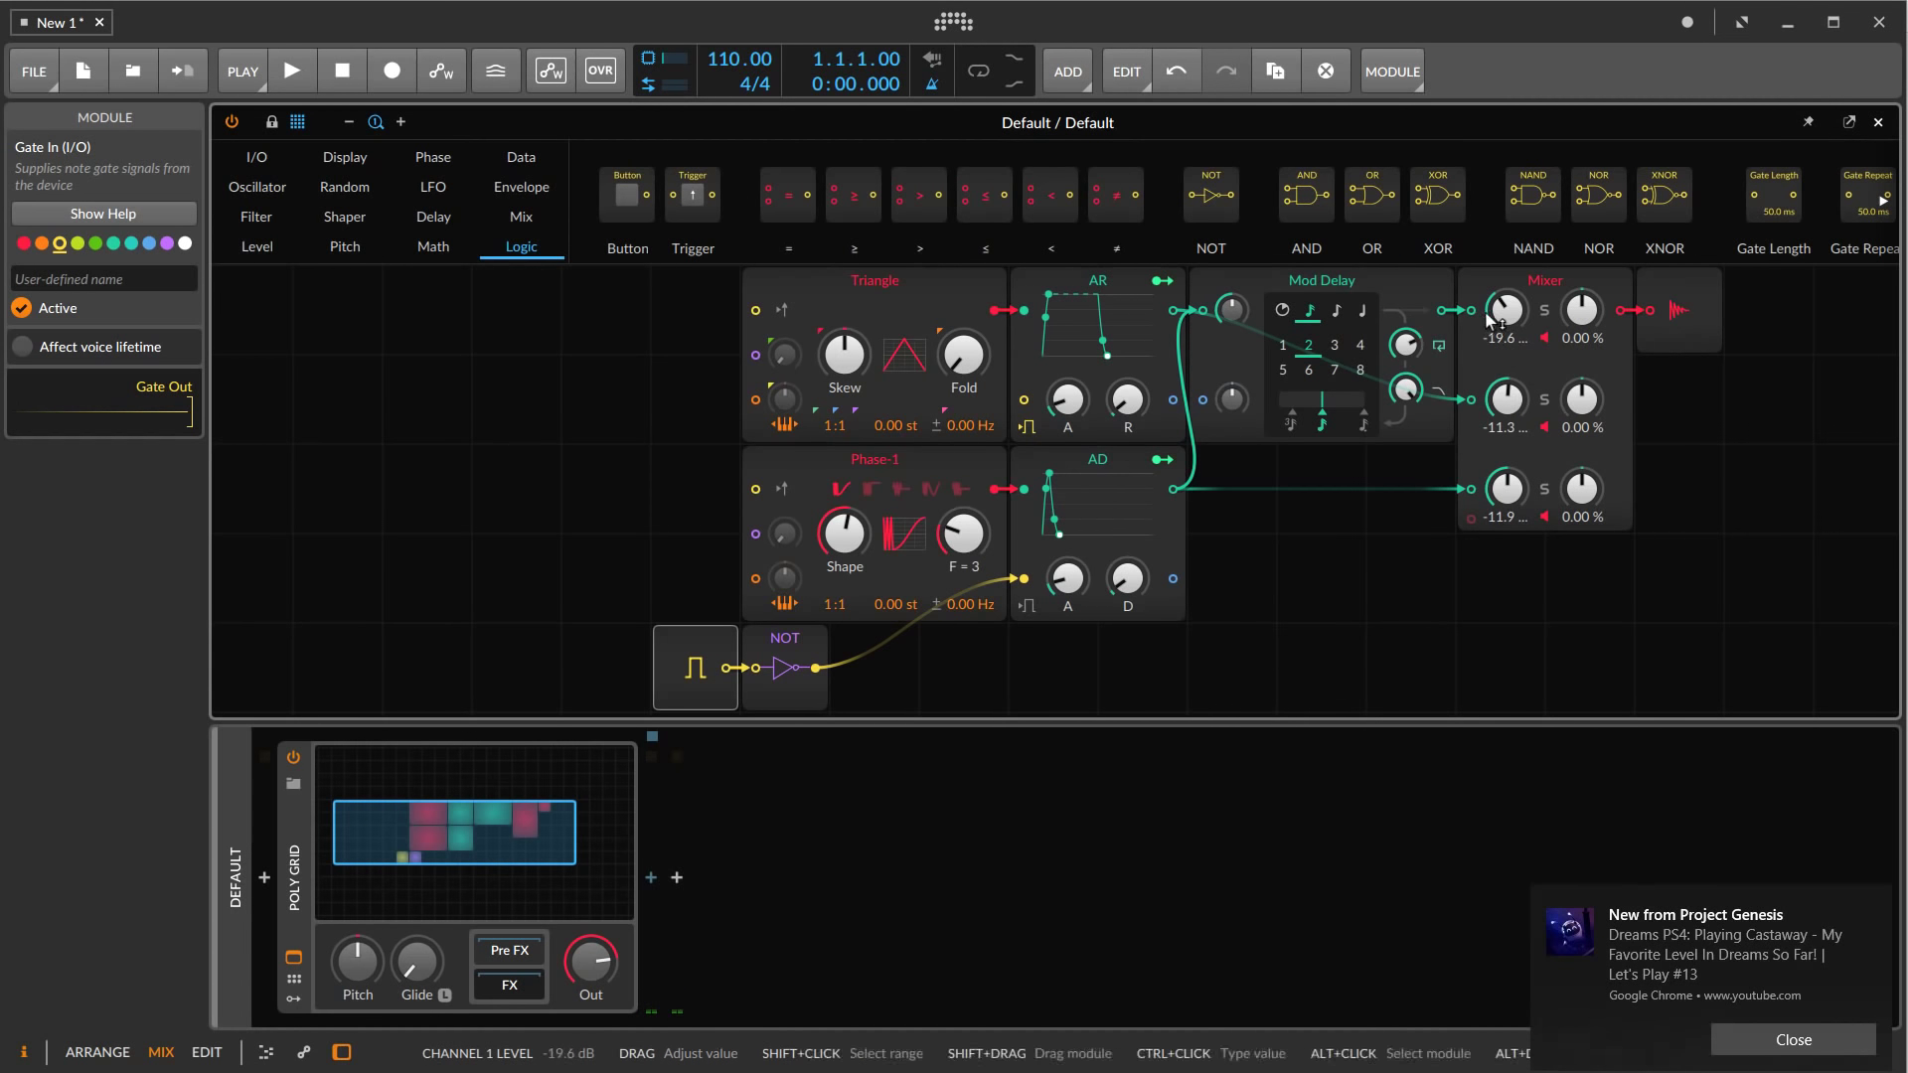
{"action": "left_click_drag", "start_coordinate": [1507, 312], "coordinate": [1487, 323]}
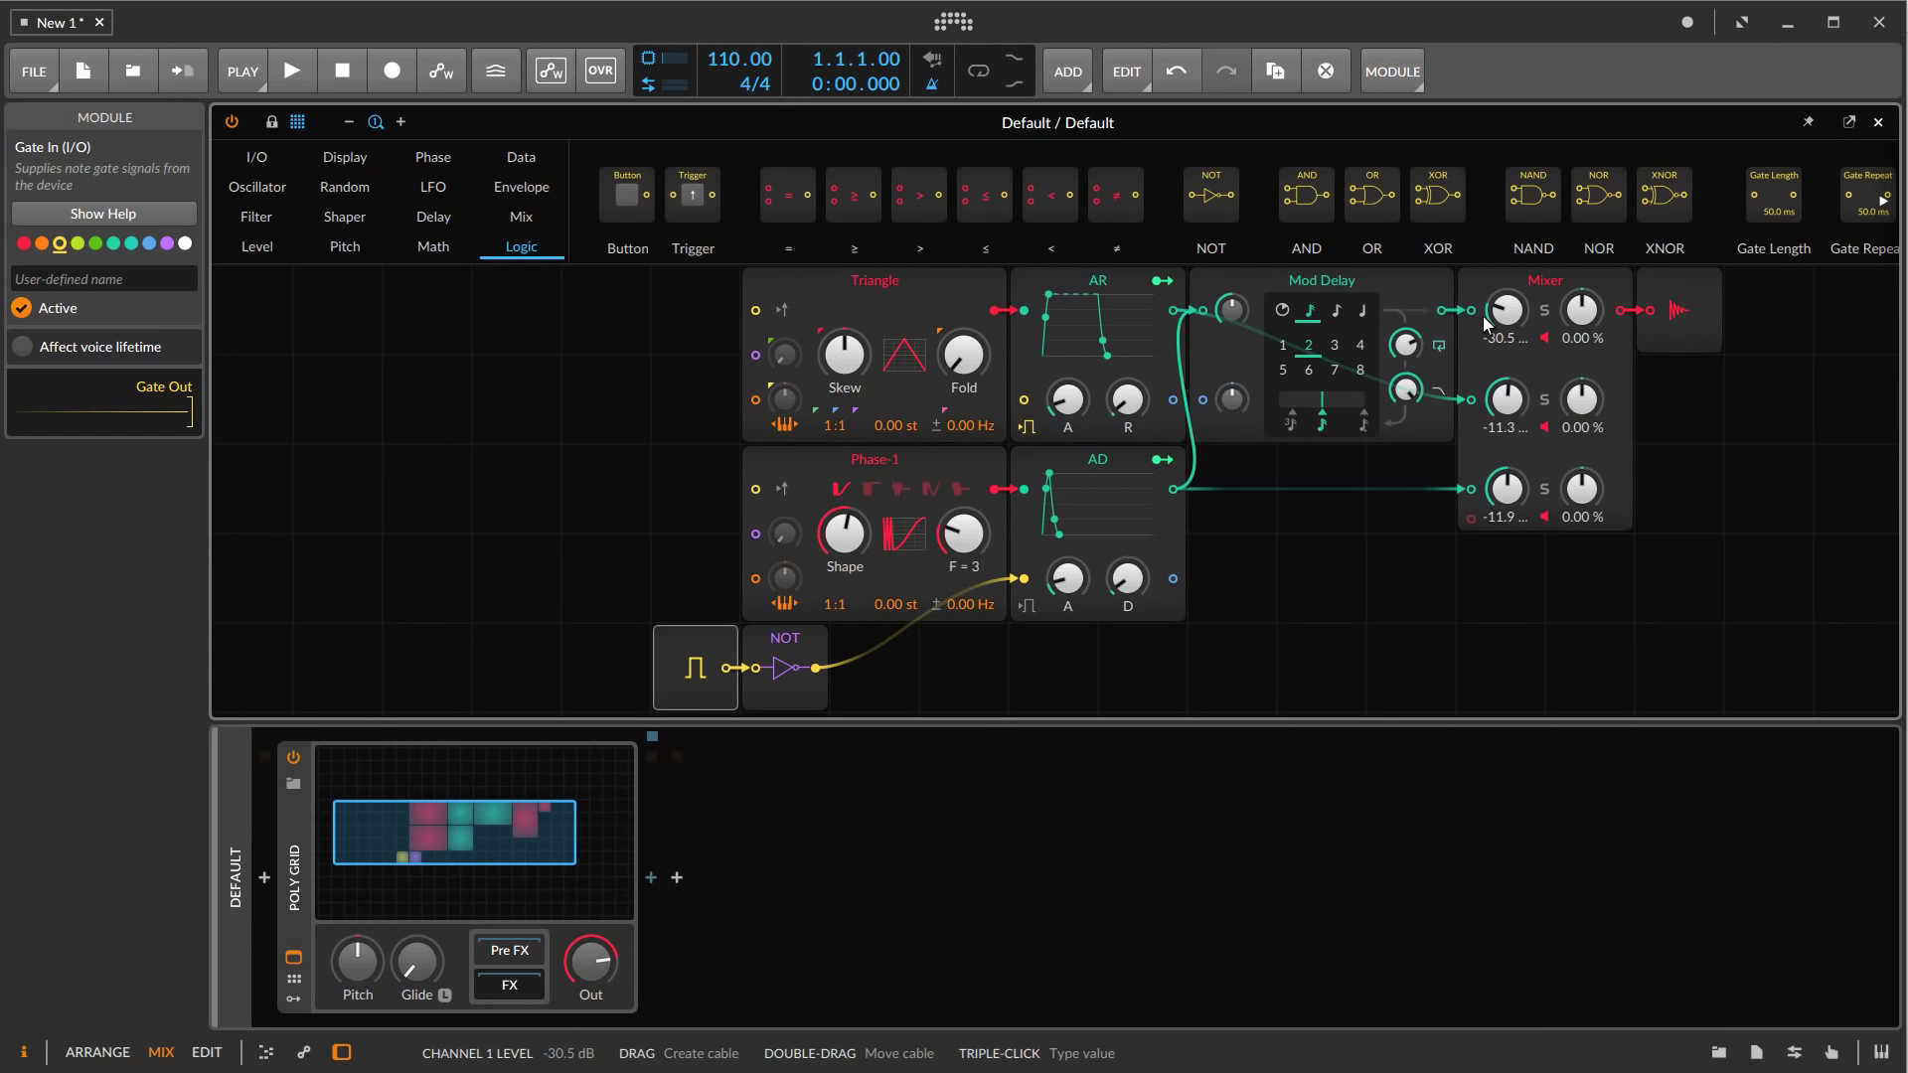
Delete the NOT module, then insert a new NOT inline on the Gate In to AD cable
{"action": "left_click", "coordinate": [779, 671]}
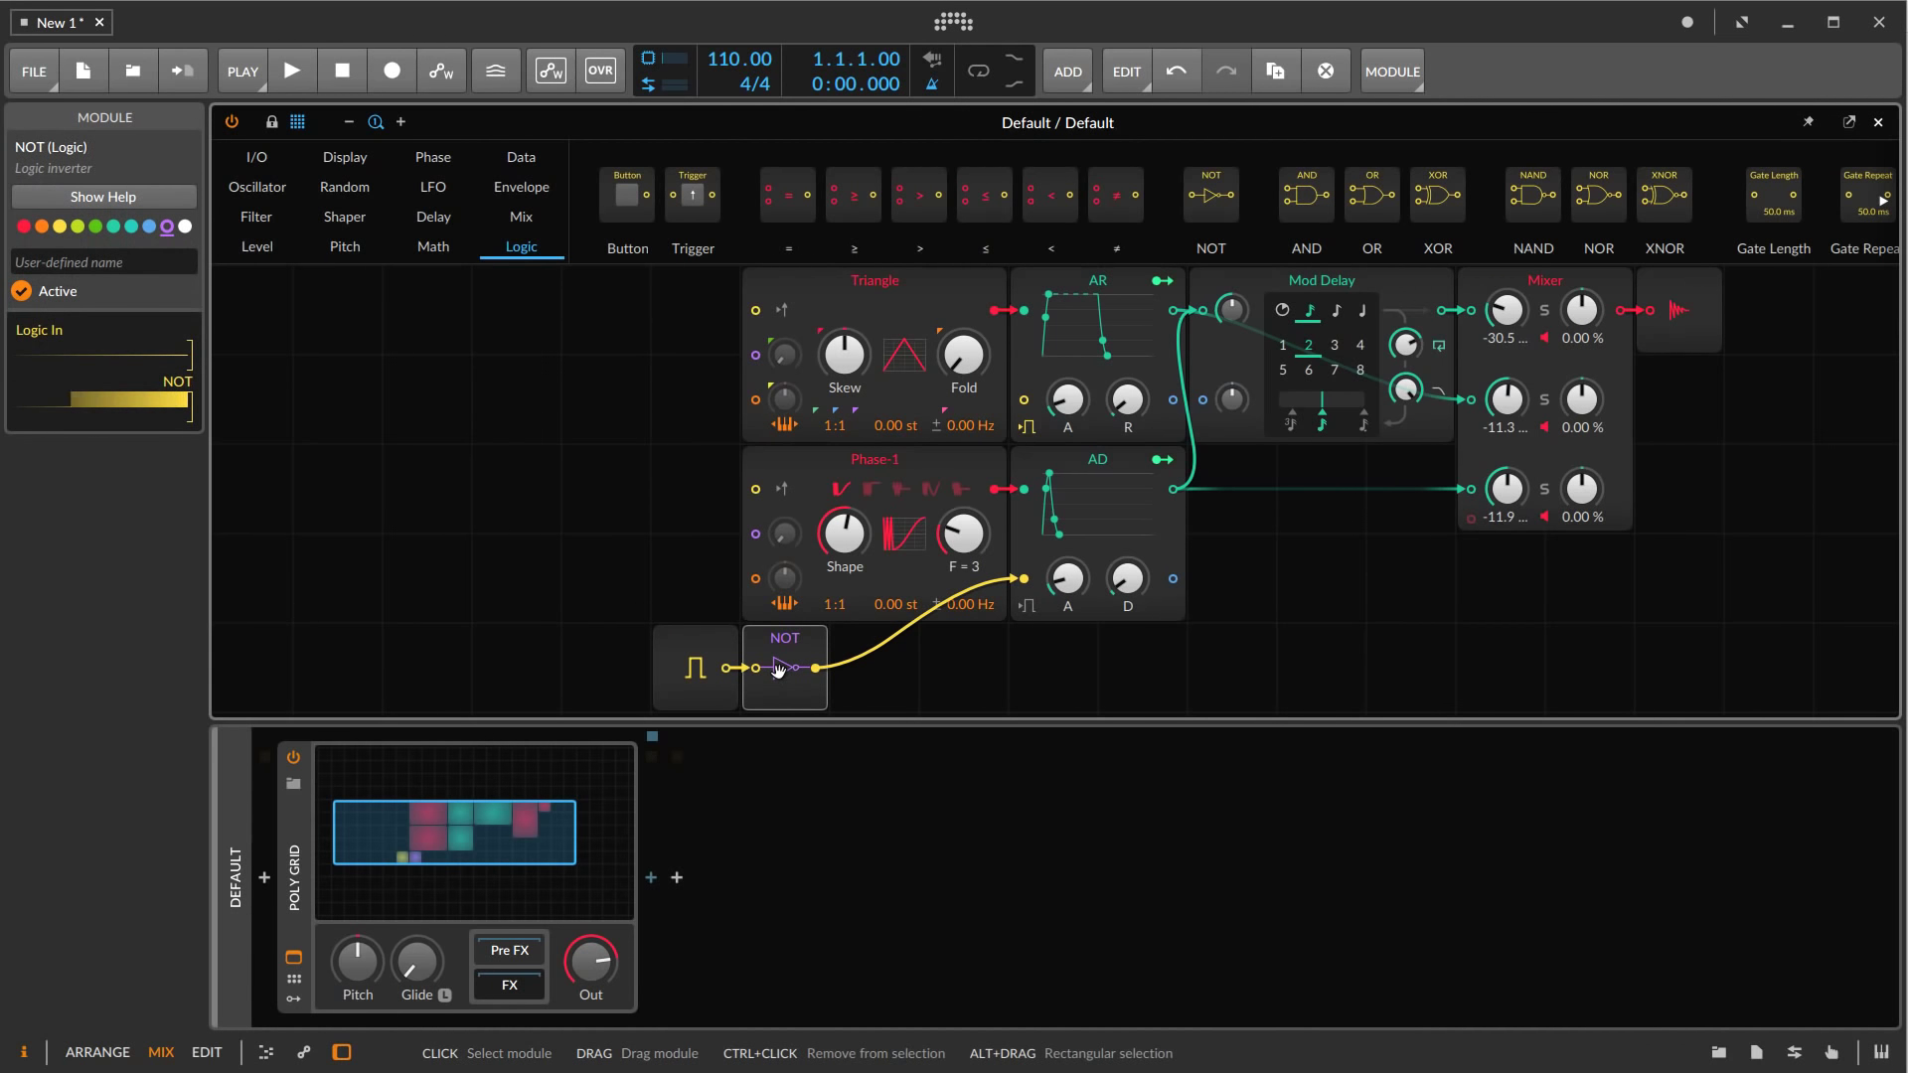
{"action": "key", "text": "Delete"}
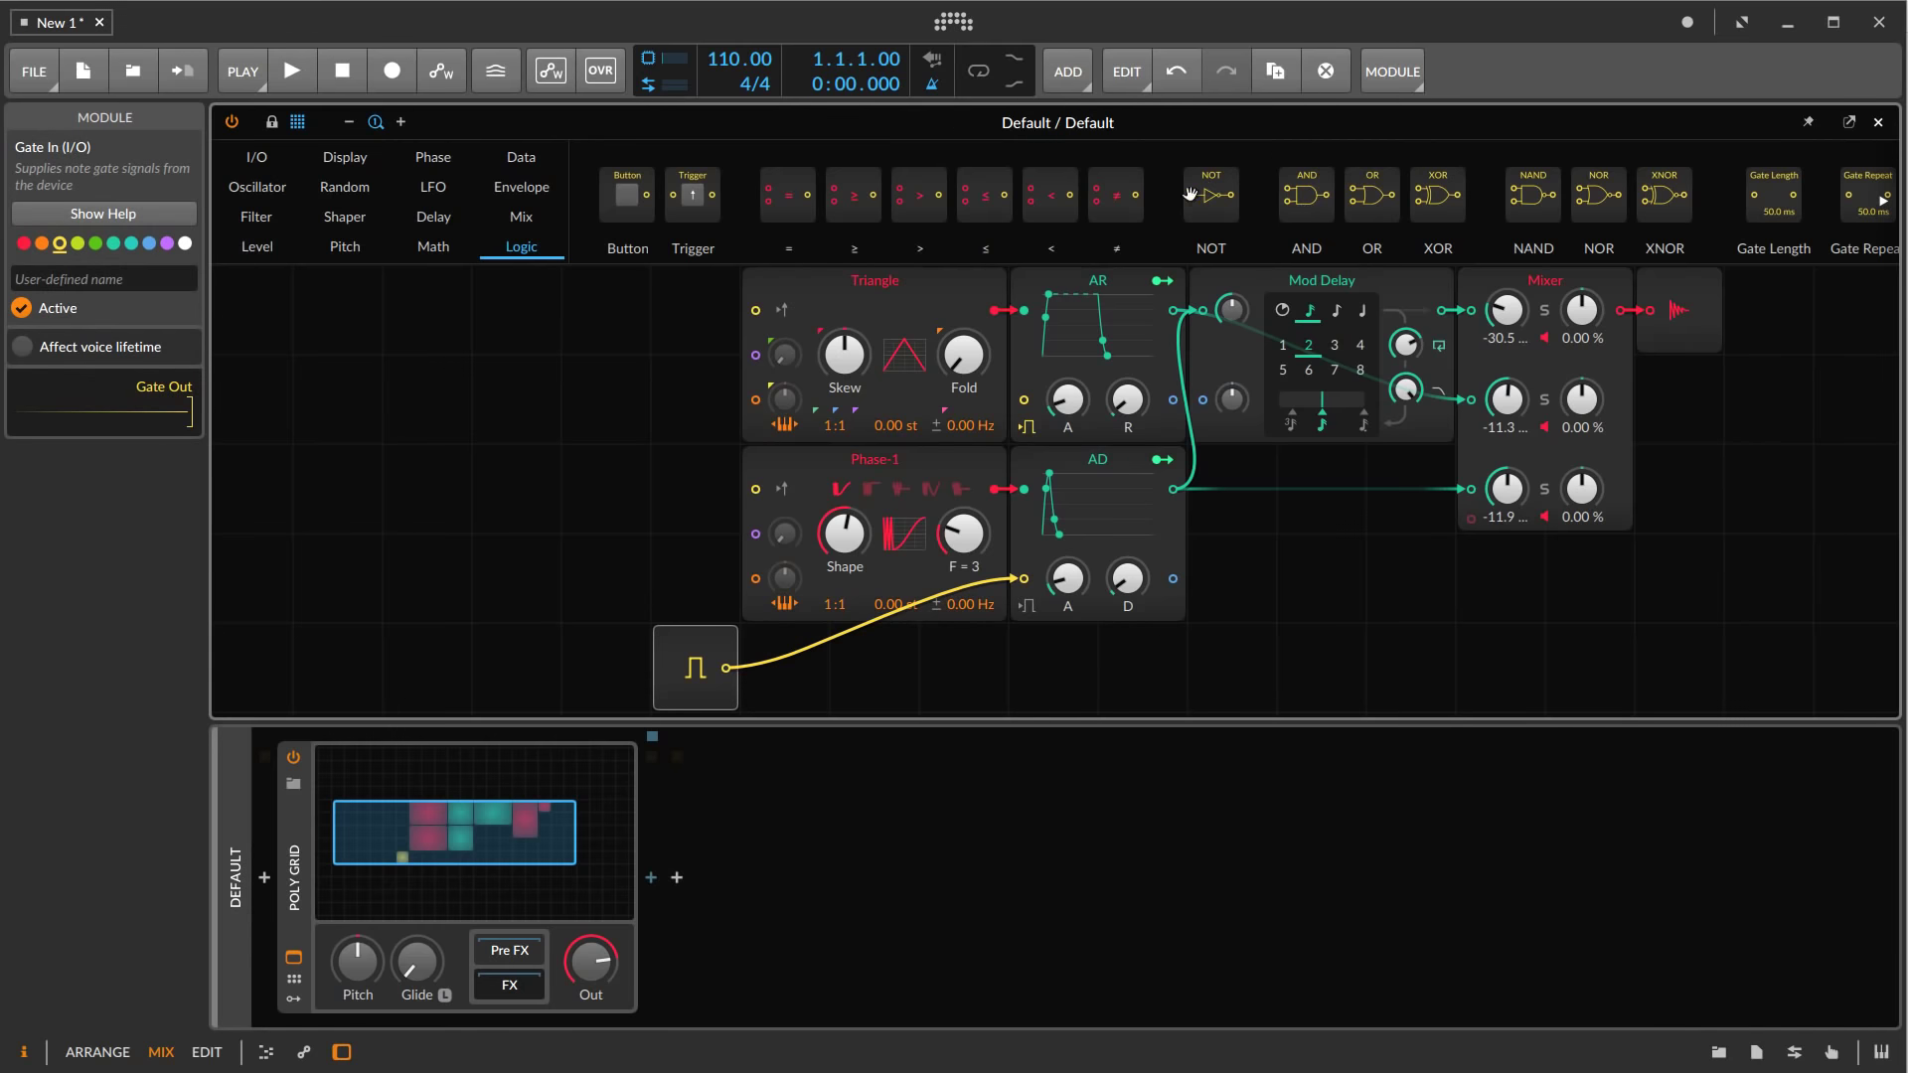
{"action": "left_click", "coordinate": [733, 676], "text": "shift"}
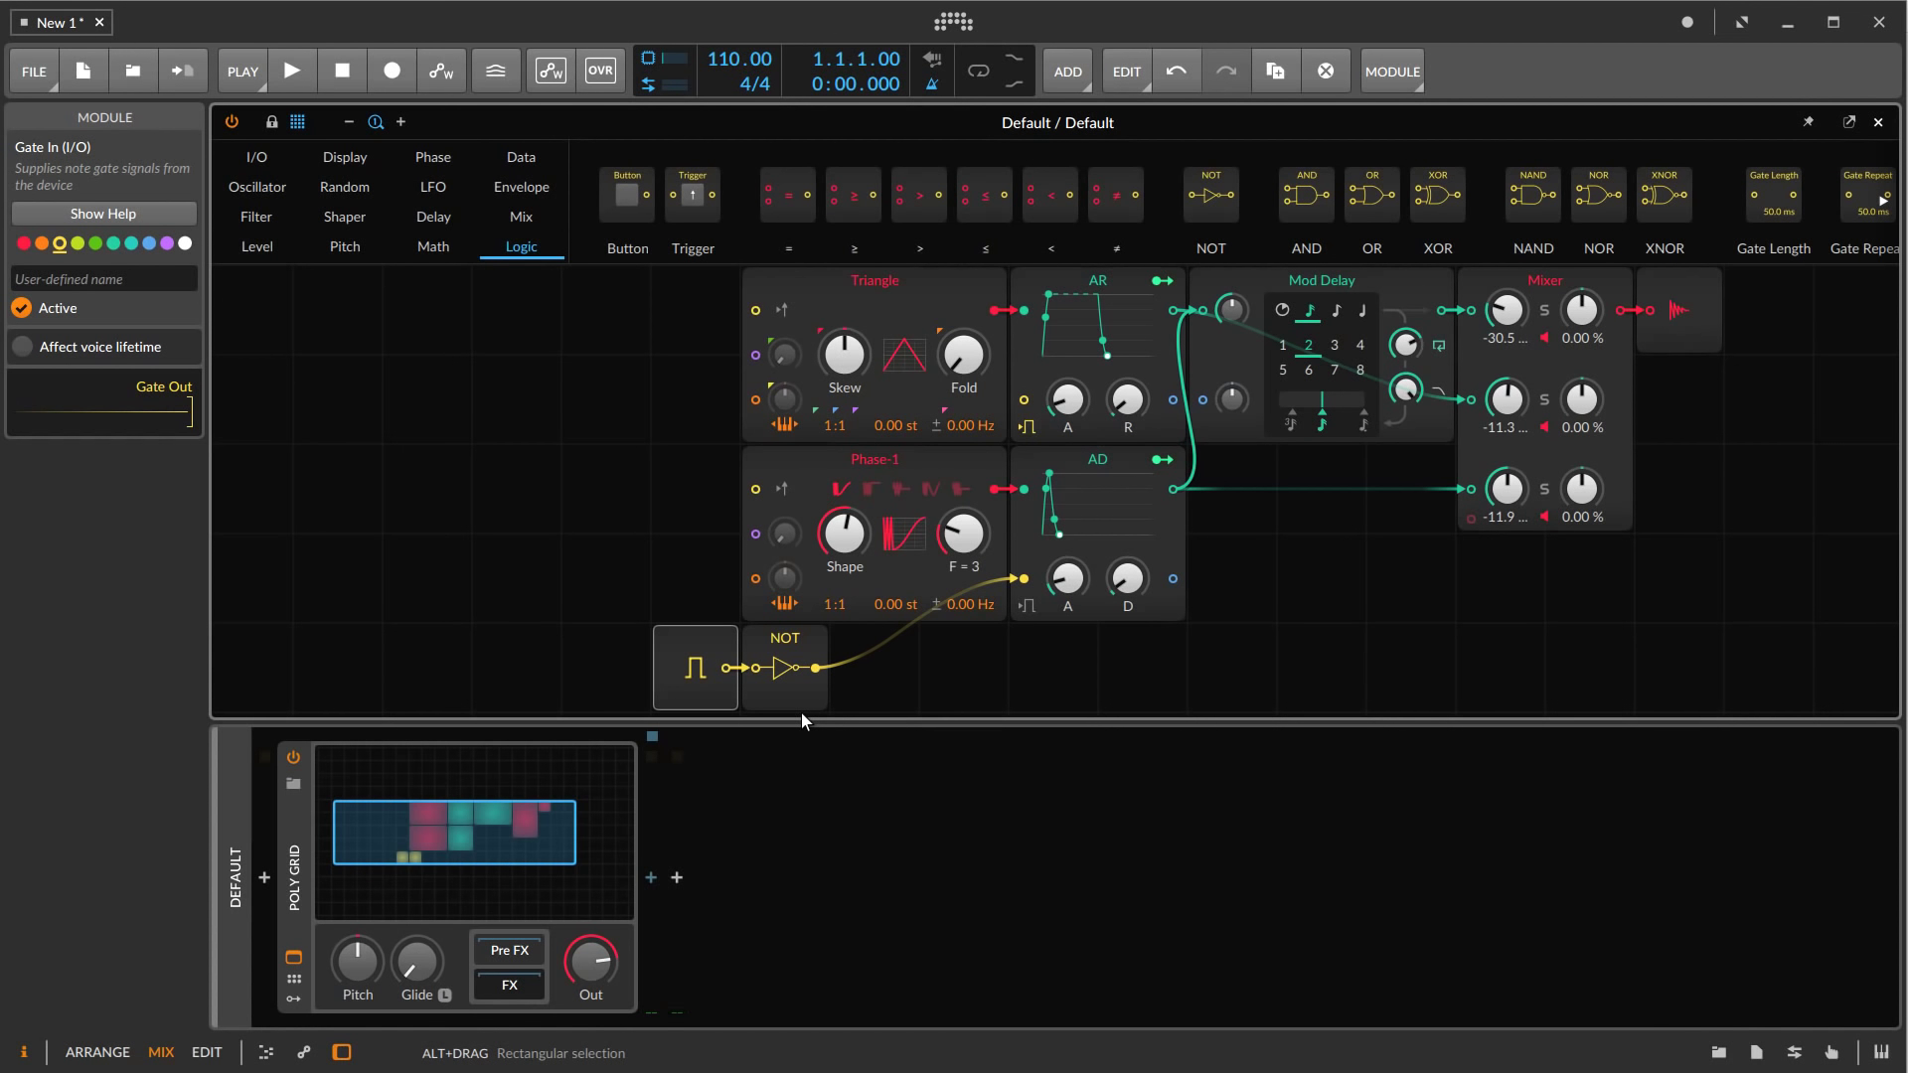
{"action": "scroll", "coordinate": [801, 713], "scroll_direction": "up", "scroll_amount": 2}
{"action": "scroll", "coordinate": [1274, 616], "scroll_direction": "right", "scroll_amount": 3}
Load the Poly Grid default preset, leaving only Triangle, AR and the output with 1 voice
{"action": "scroll", "coordinate": [1274, 616], "scroll_direction": "up", "scroll_amount": 1}
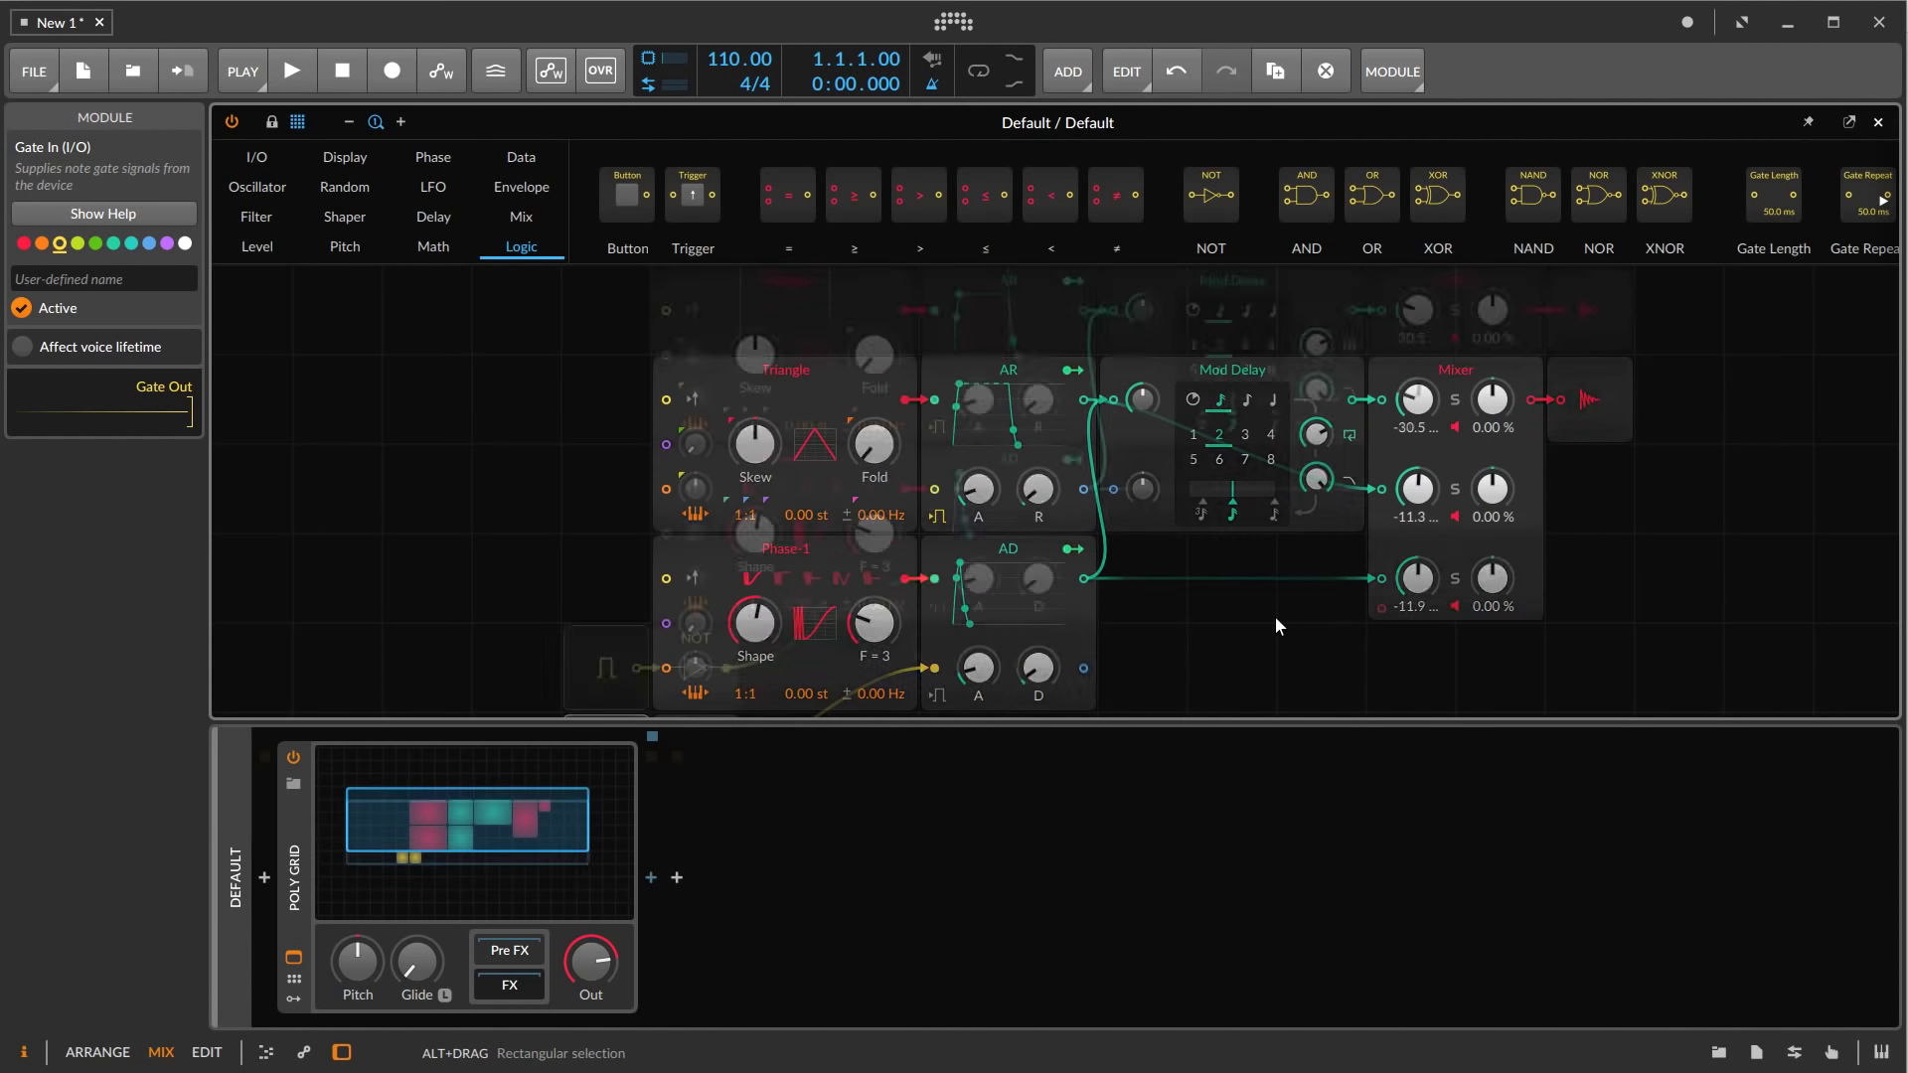
{"action": "scroll", "coordinate": [1274, 616], "scroll_direction": "down", "scroll_amount": 1}
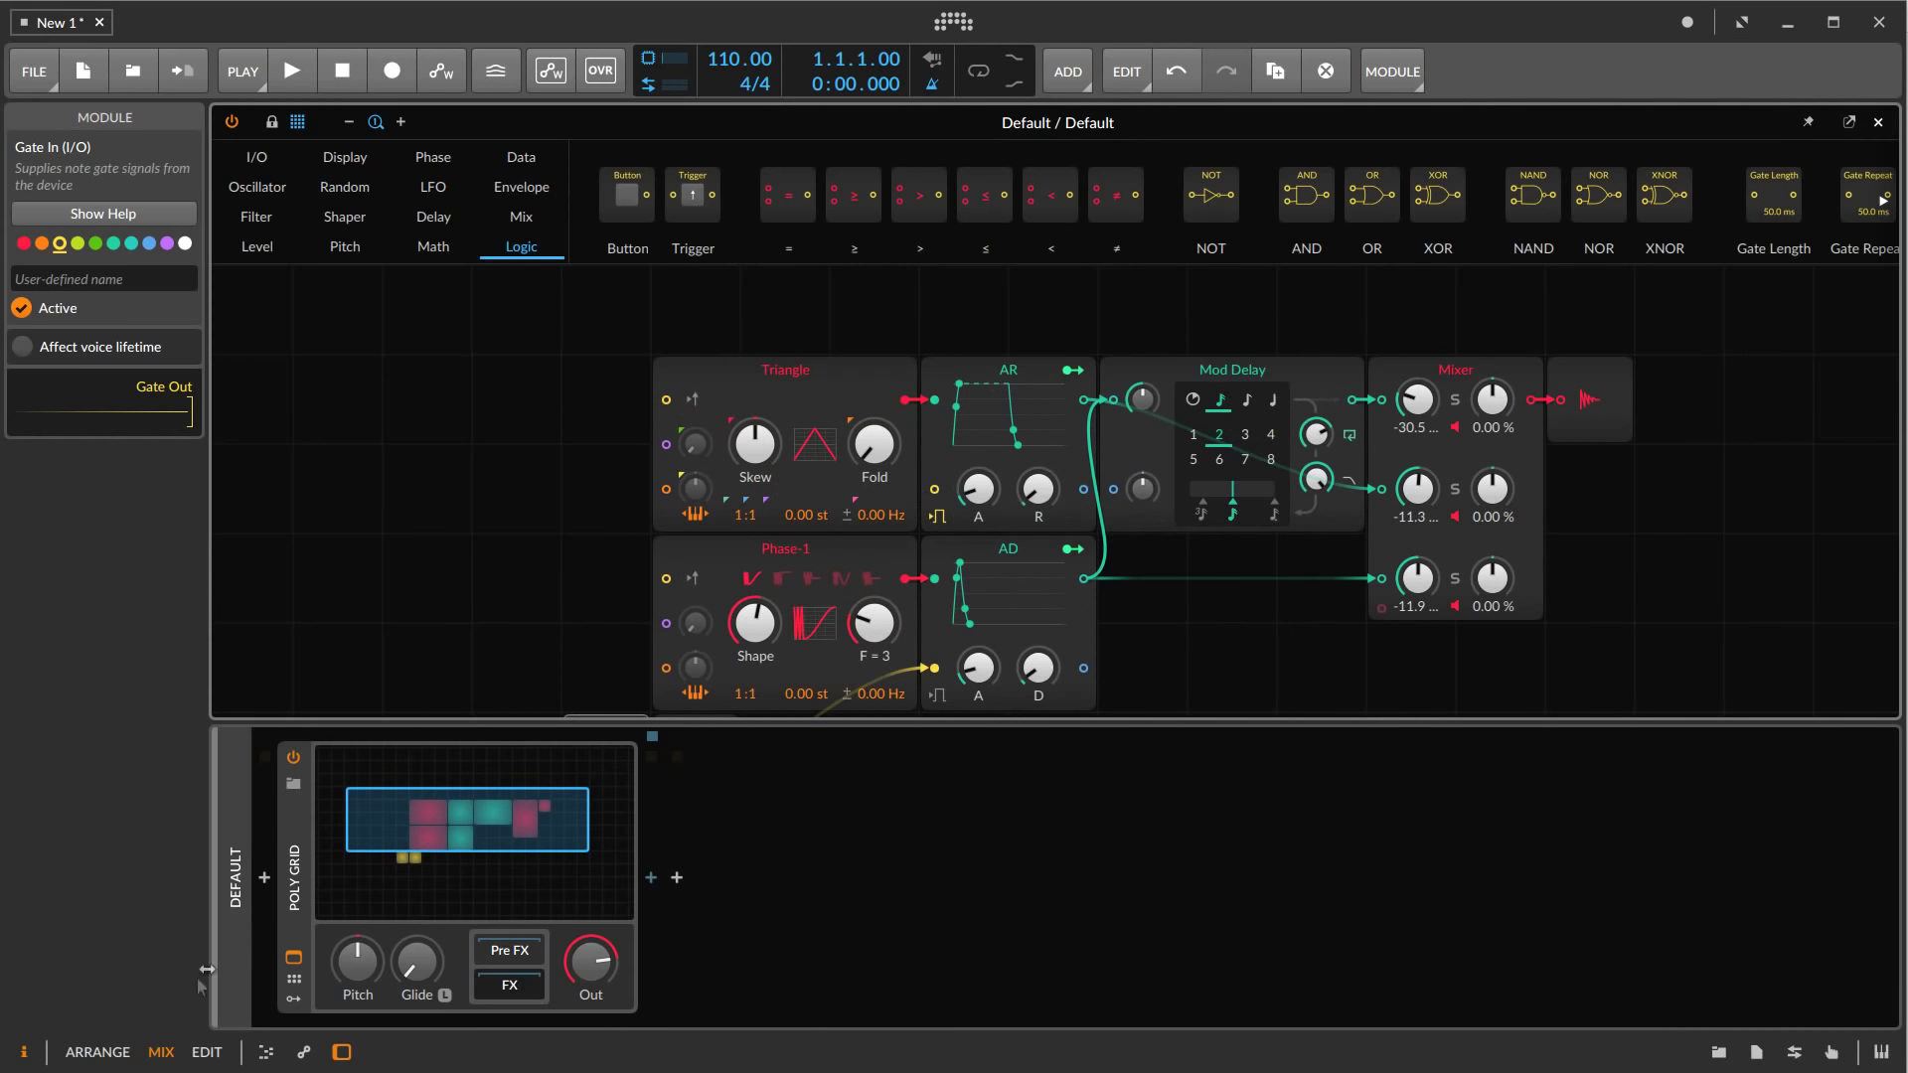
{"action": "right_click", "coordinate": [298, 919]}
{"action": "left_click", "coordinate": [398, 1061]}
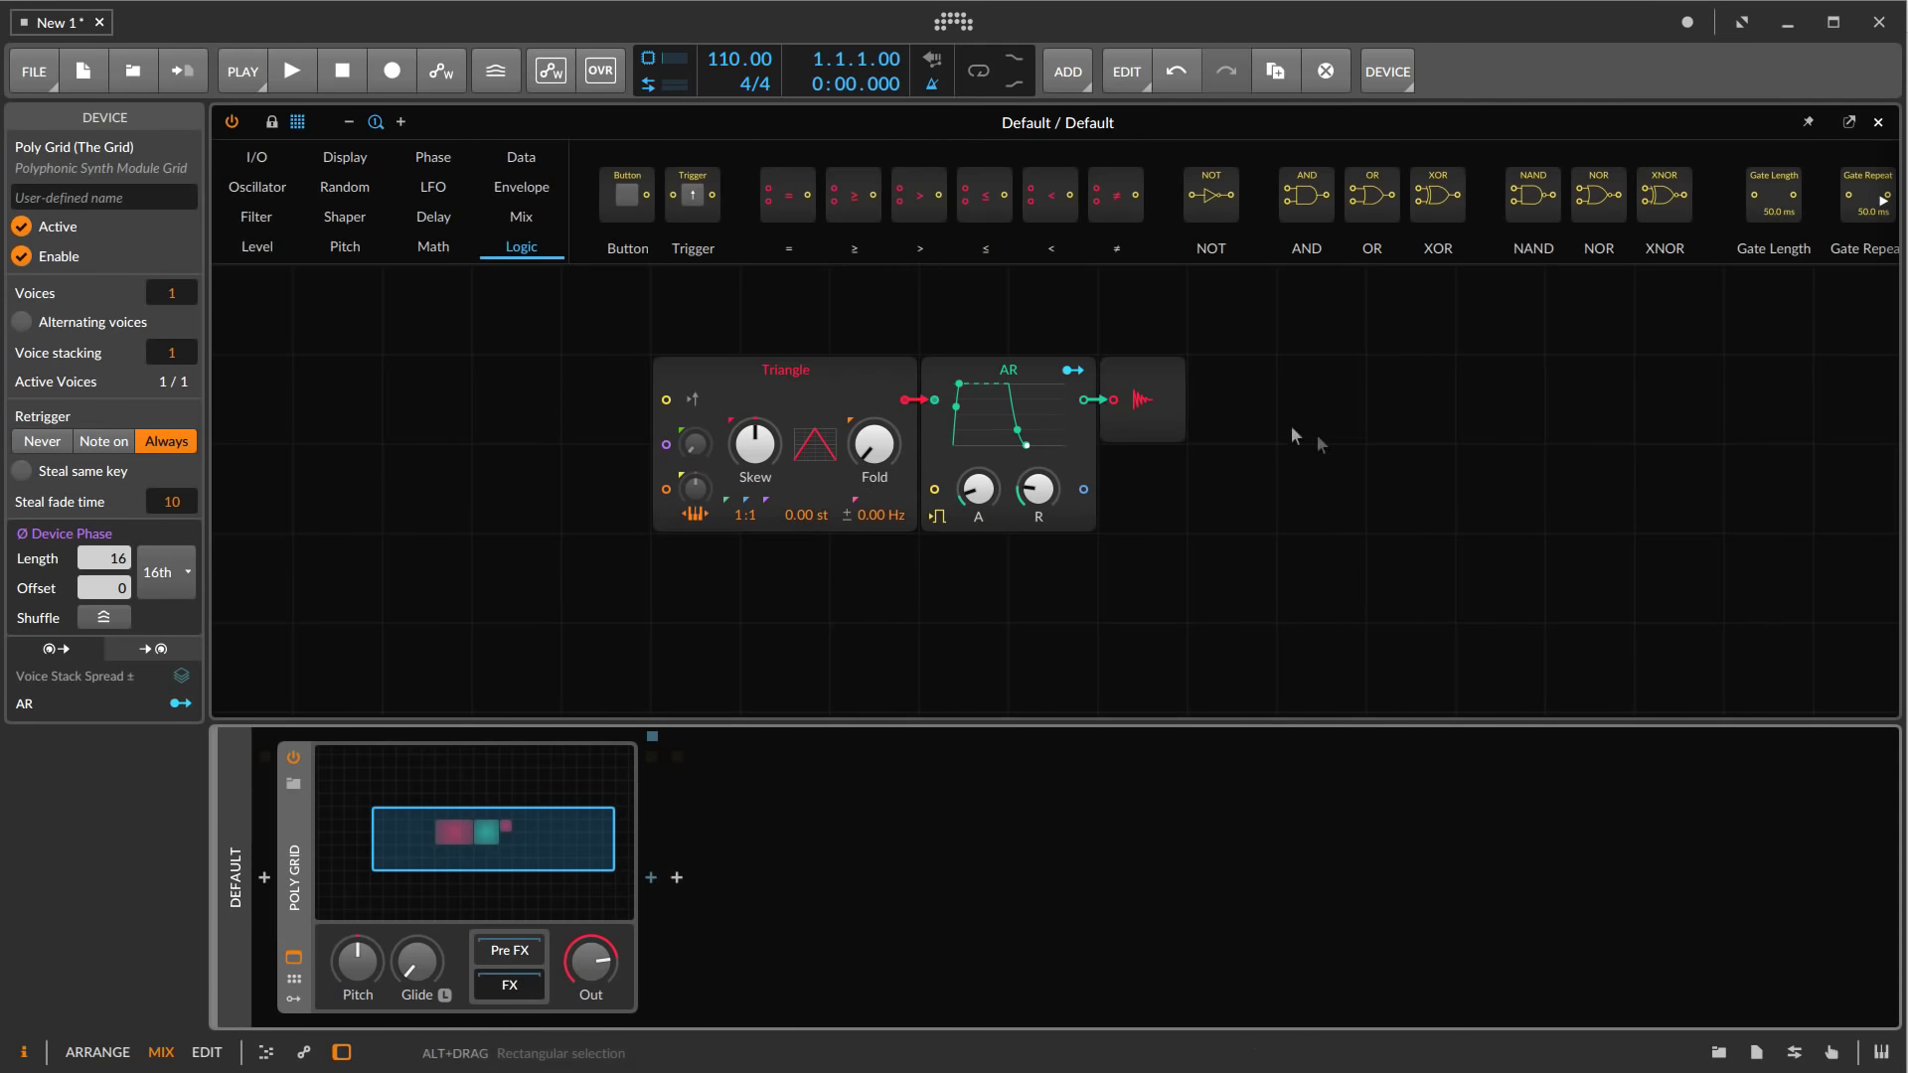
{"action": "scroll", "coordinate": [1007, 482], "scroll_direction": "up", "scroll_amount": 2}
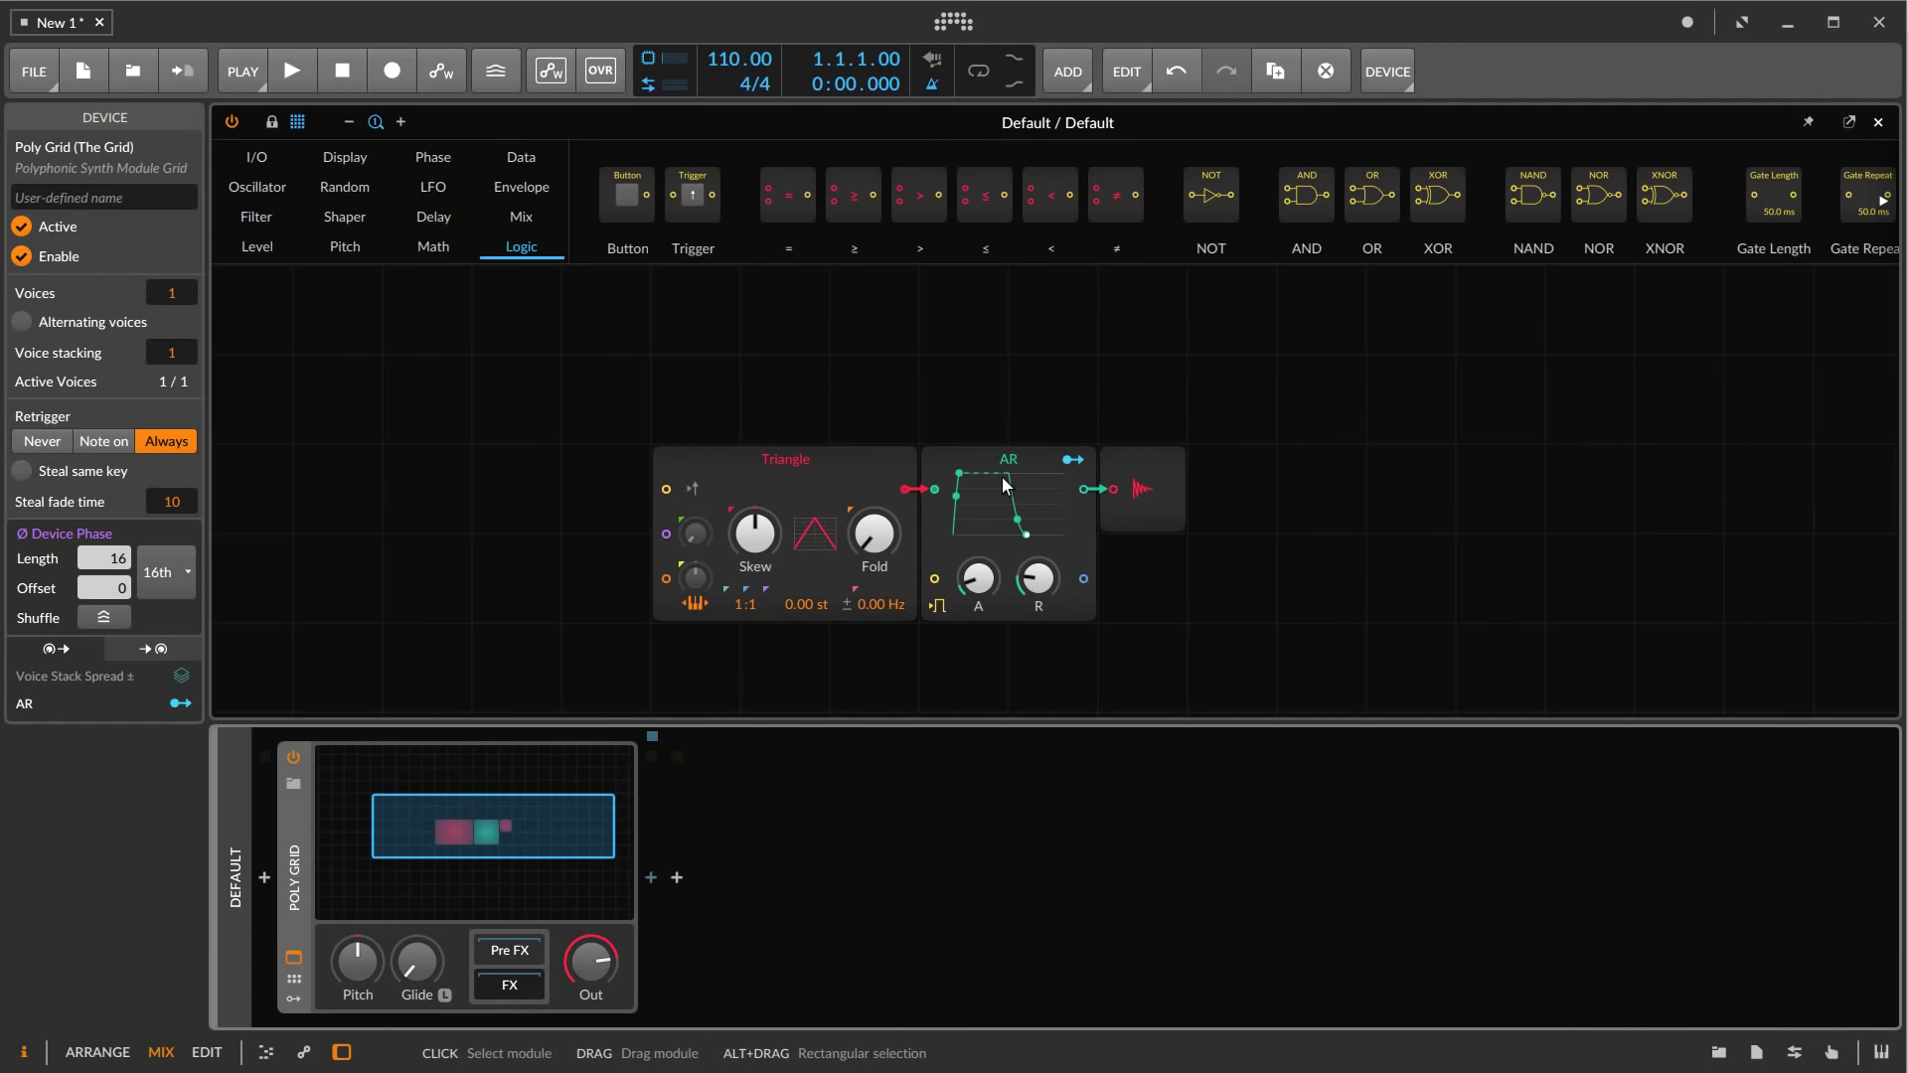
Insert a Mixer on the AR-to-output cable and lower its level to about -10.3 dB, then undo once
{"action": "left_click", "coordinate": [523, 219]}
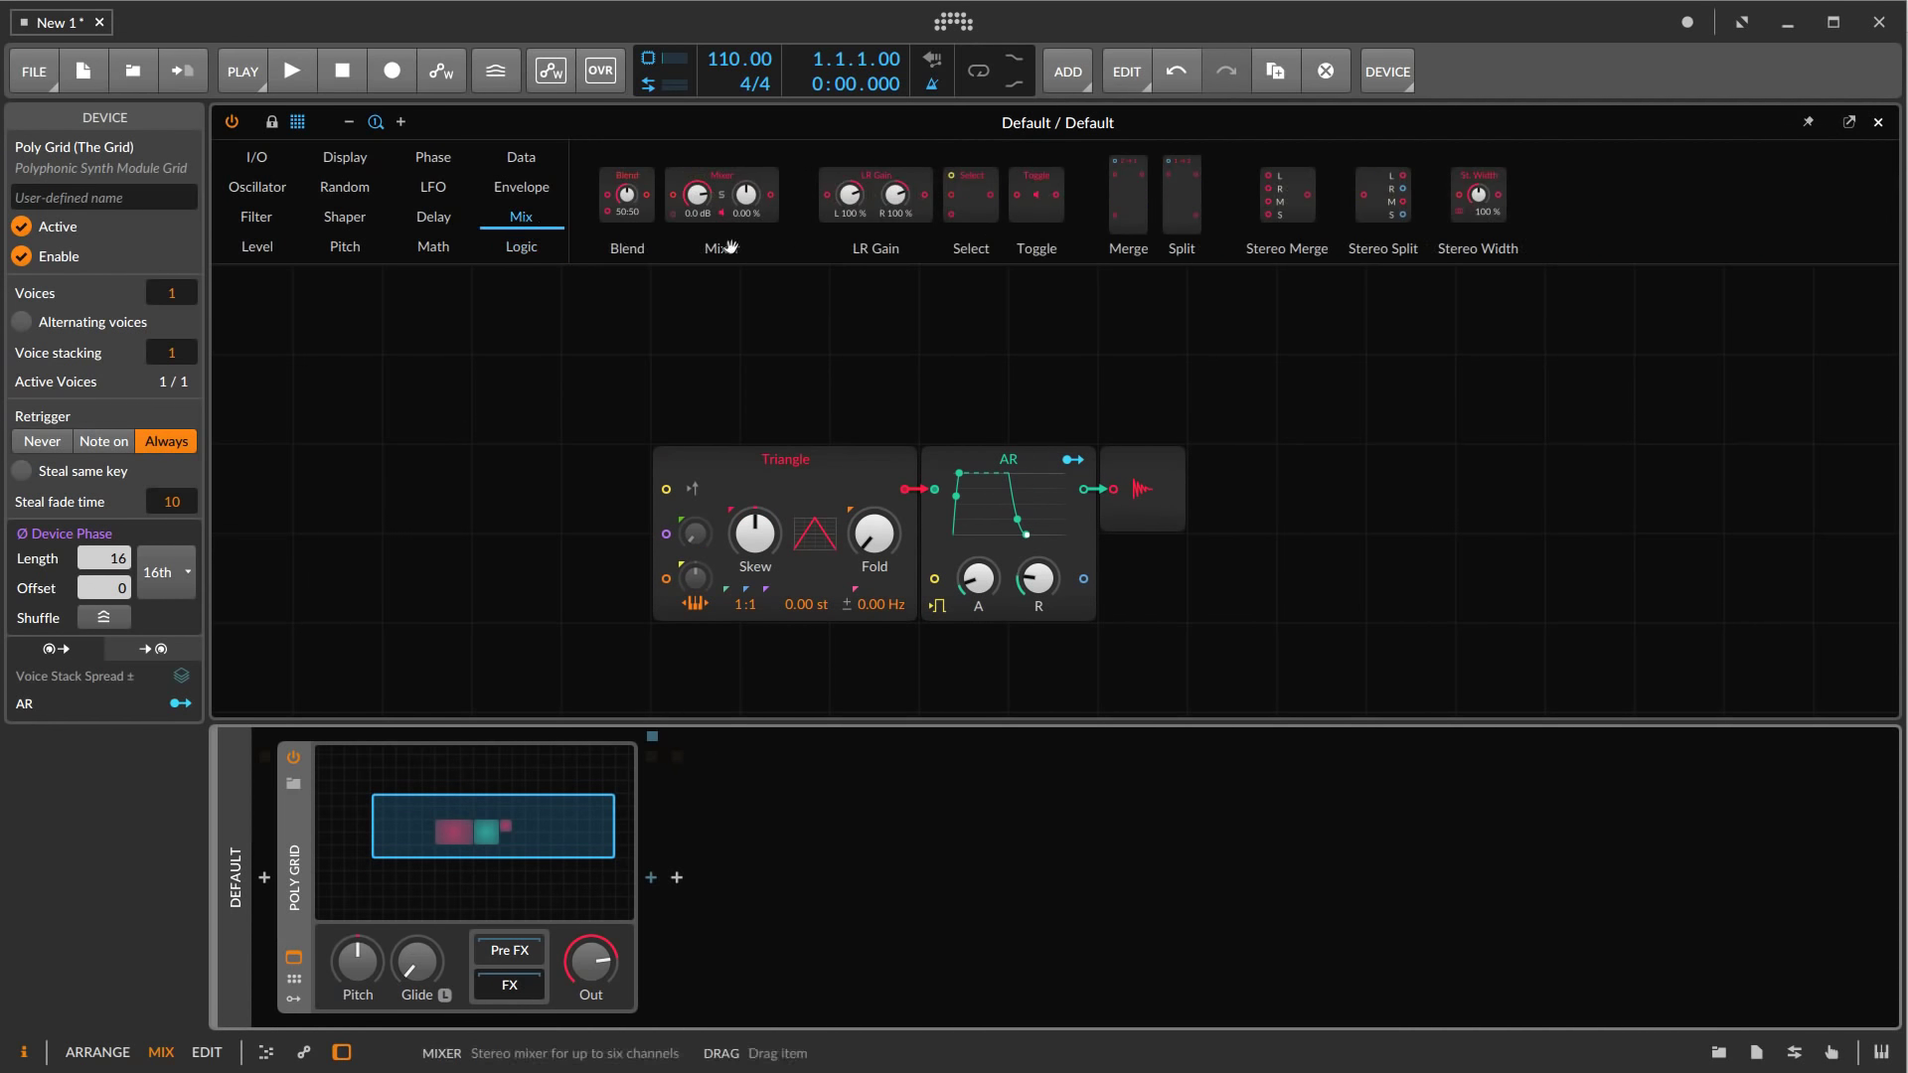
{"action": "left_click_drag", "start_coordinate": [731, 246], "coordinate": [1119, 493]}
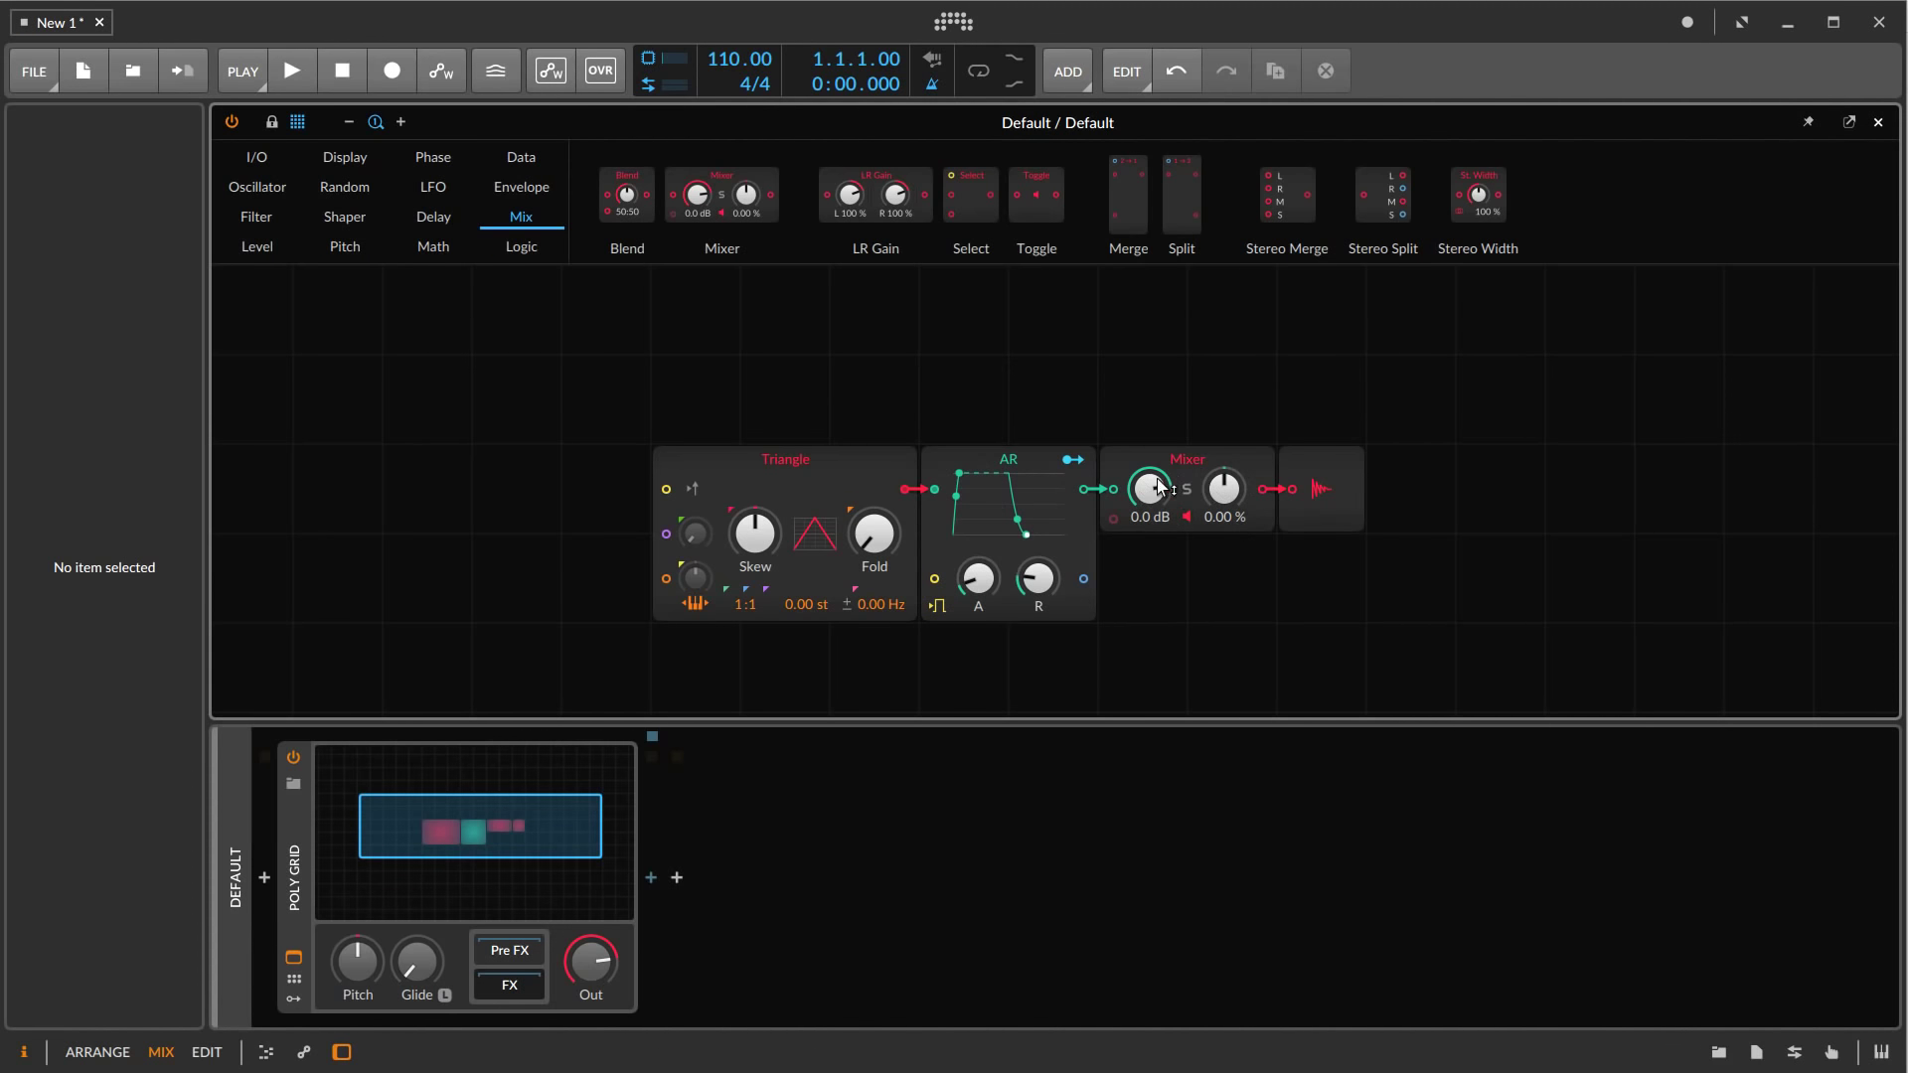
{"action": "mouse_move", "coordinate": [1149, 487]}
{"action": "left_mouse_down"}
{"action": "mouse_move", "coordinate": [1152, 517]}
{"action": "mouse_move", "coordinate": [1148, 491]}
{"action": "left_mouse_up"}
{"action": "key", "text": "ctrl+z"}
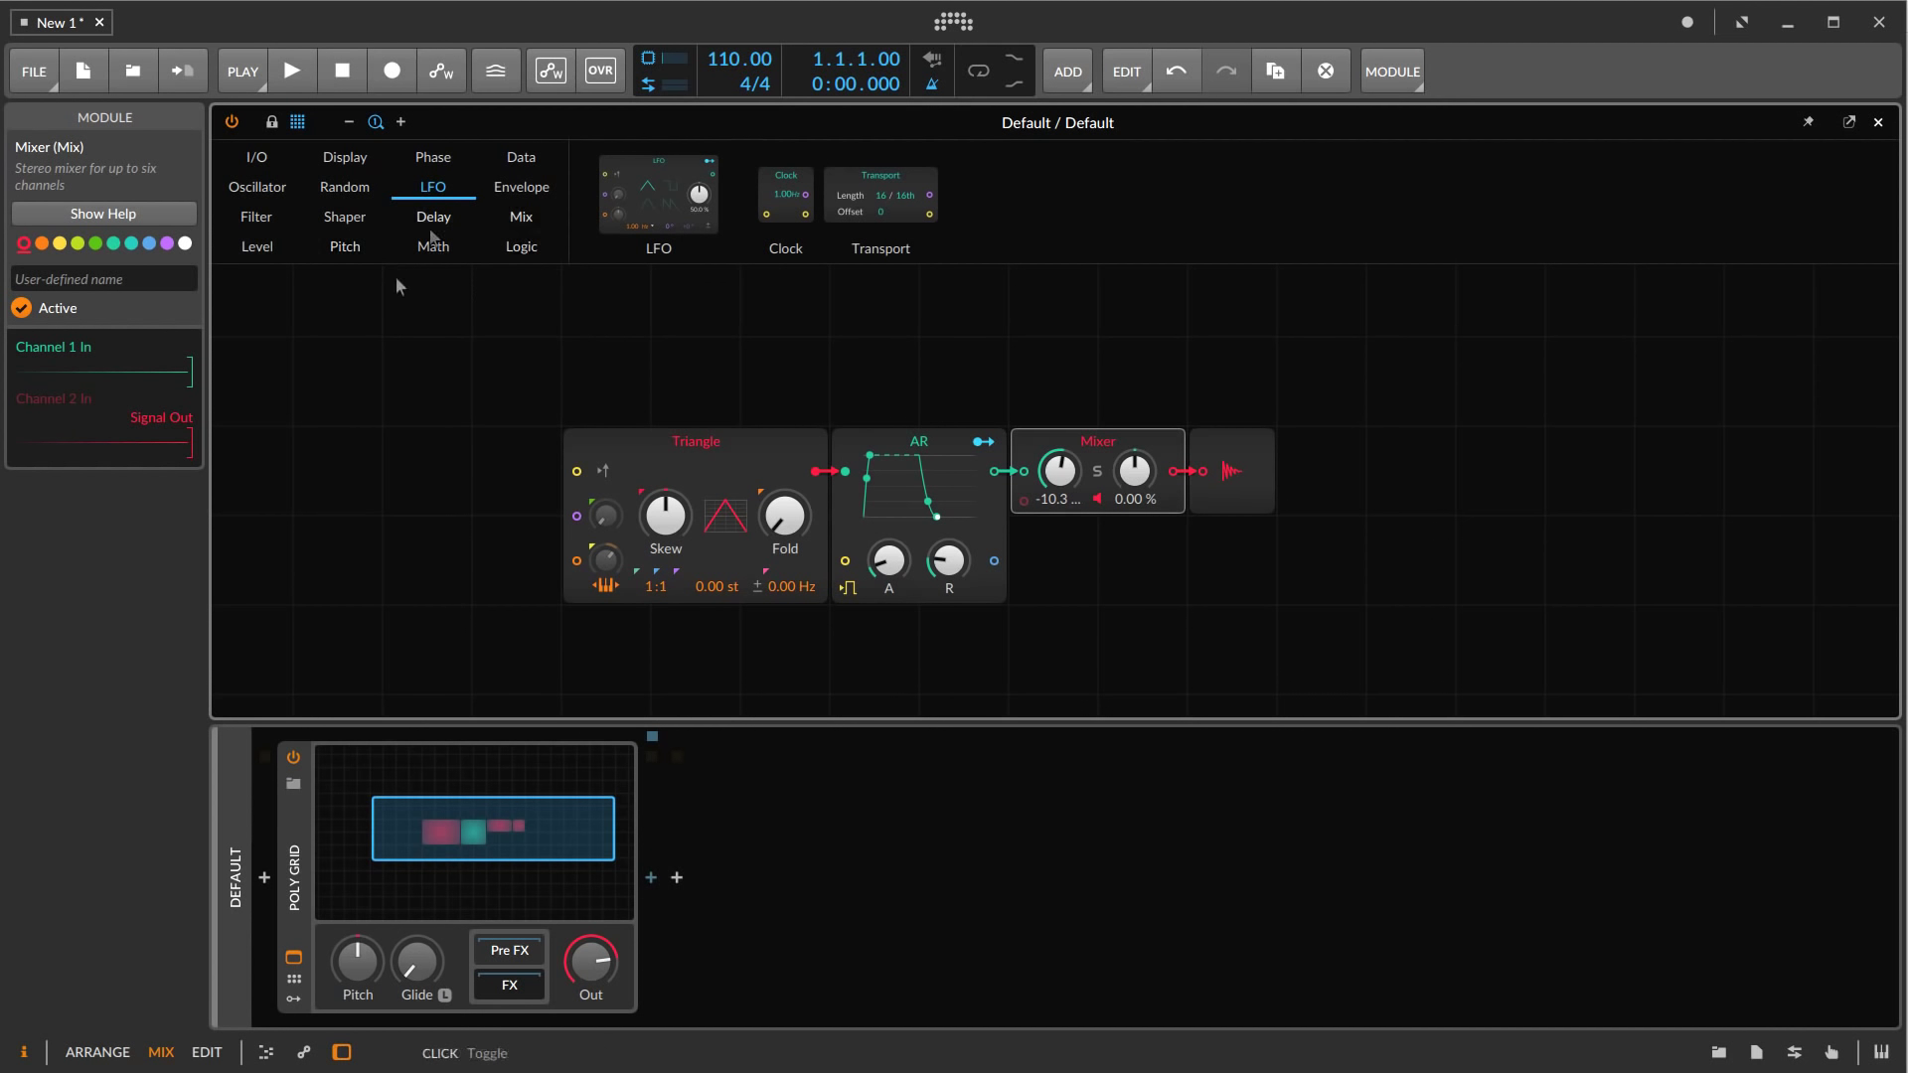
Place AM/RM and Attenuate modules side by side above the Triangle oscillator
{"action": "scroll", "coordinate": [429, 326], "scroll_direction": "up", "scroll_amount": 2}
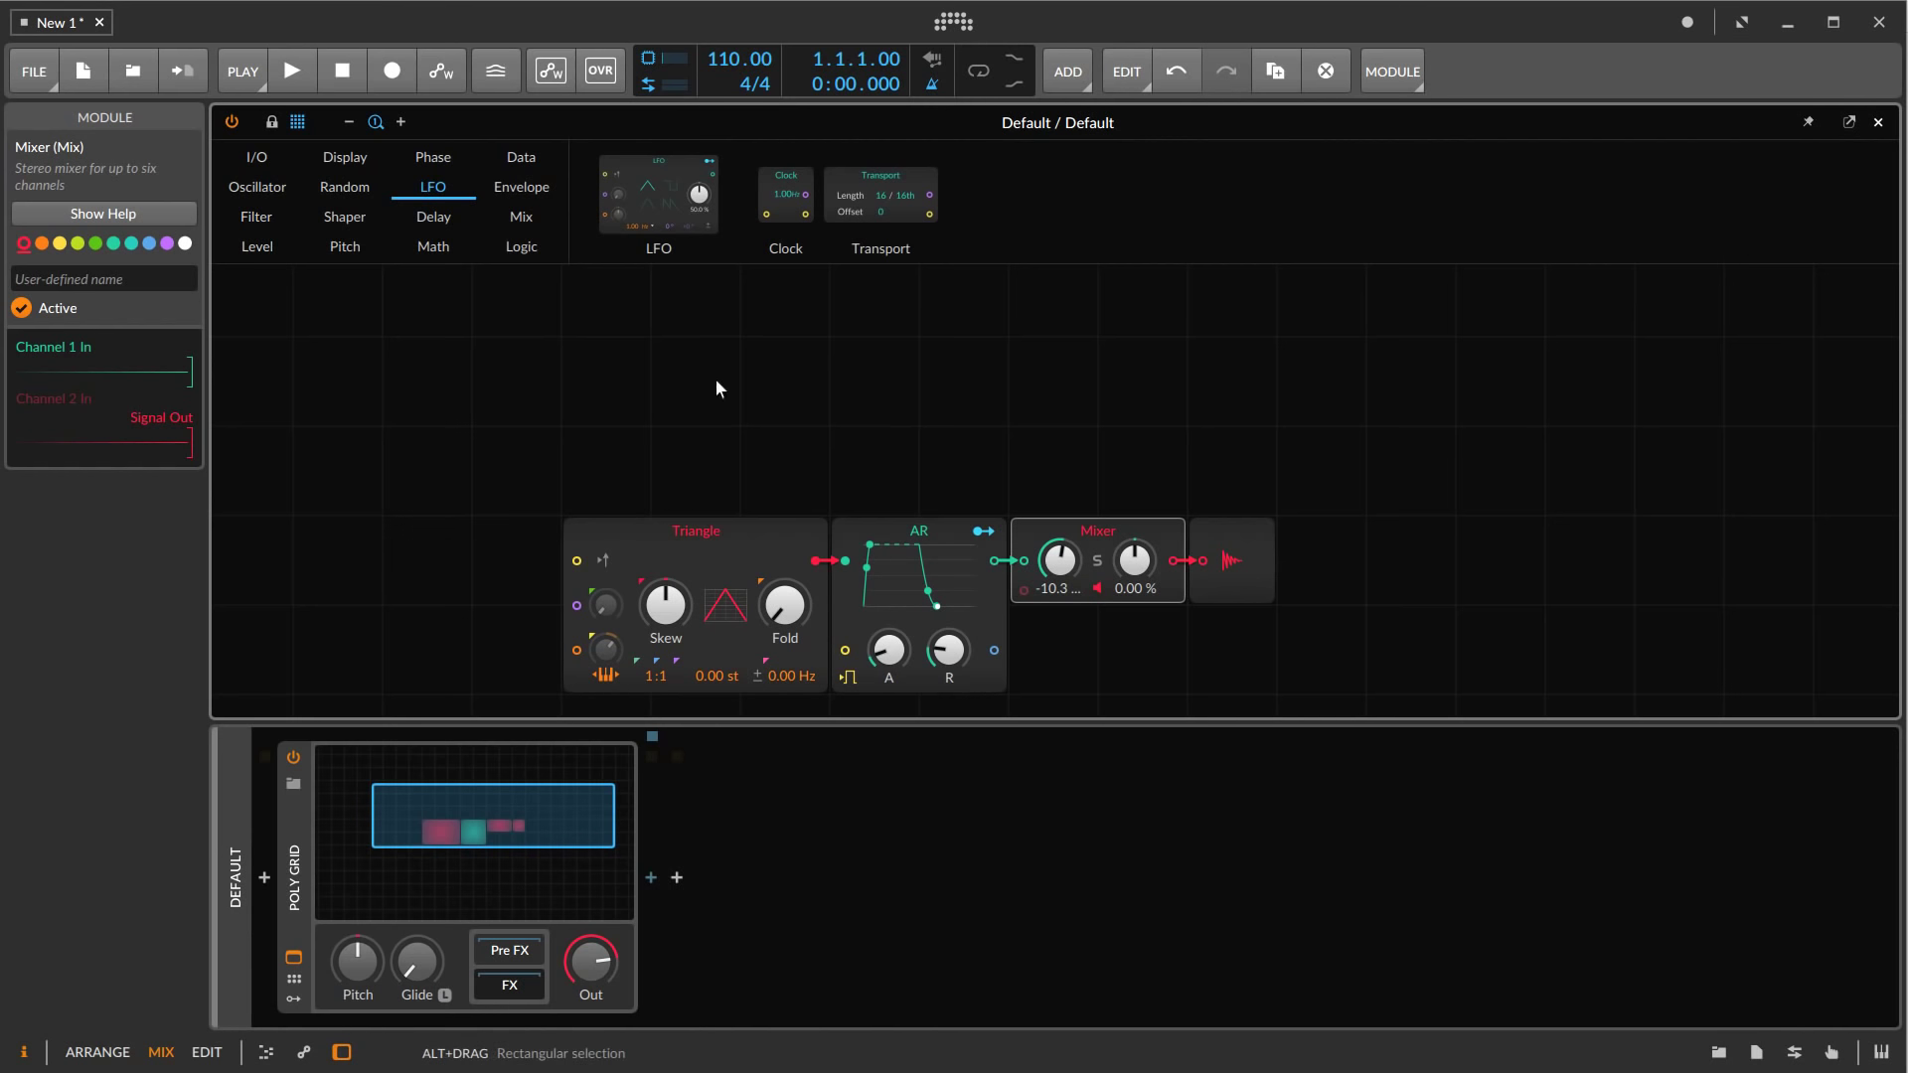
{"action": "left_click", "coordinate": [265, 254]}
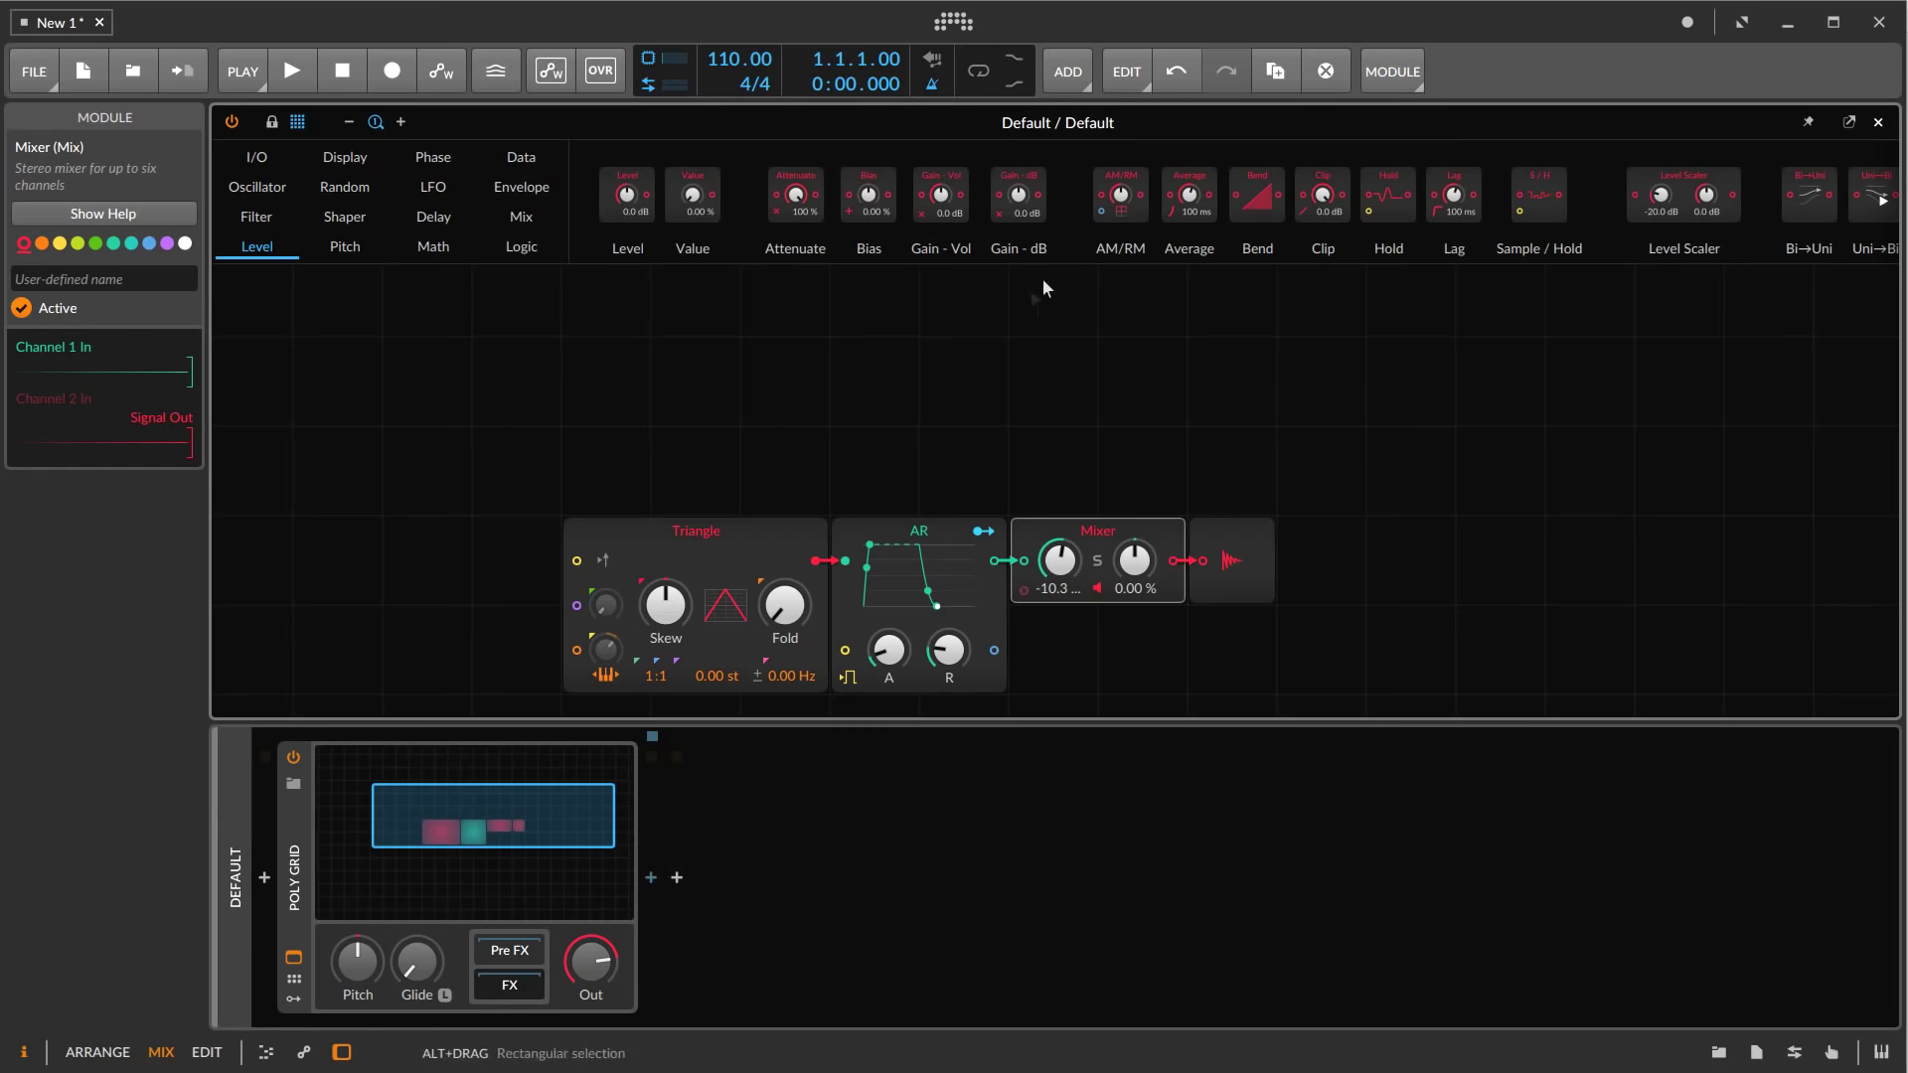
{"action": "left_click_drag", "start_coordinate": [1121, 195], "coordinate": [617, 379]}
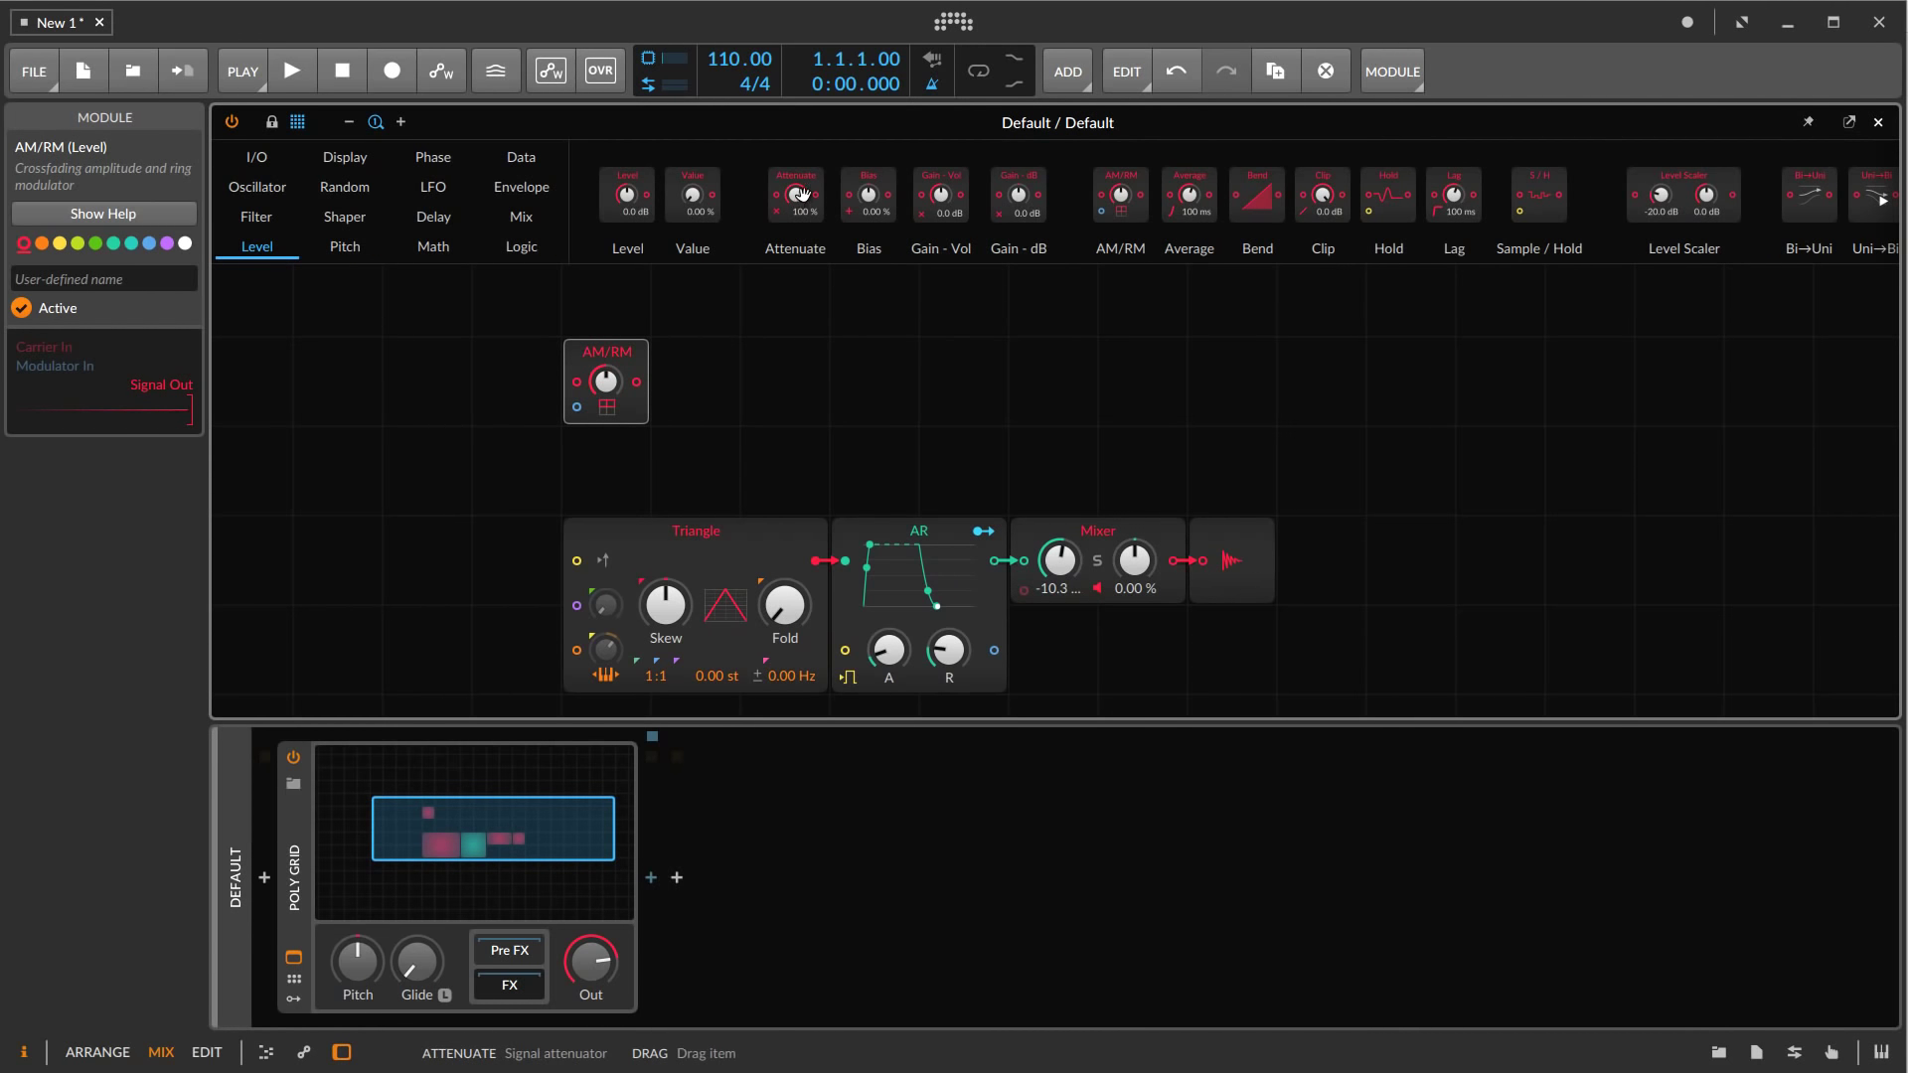
{"action": "left_click_drag", "start_coordinate": [803, 194], "coordinate": [713, 364]}
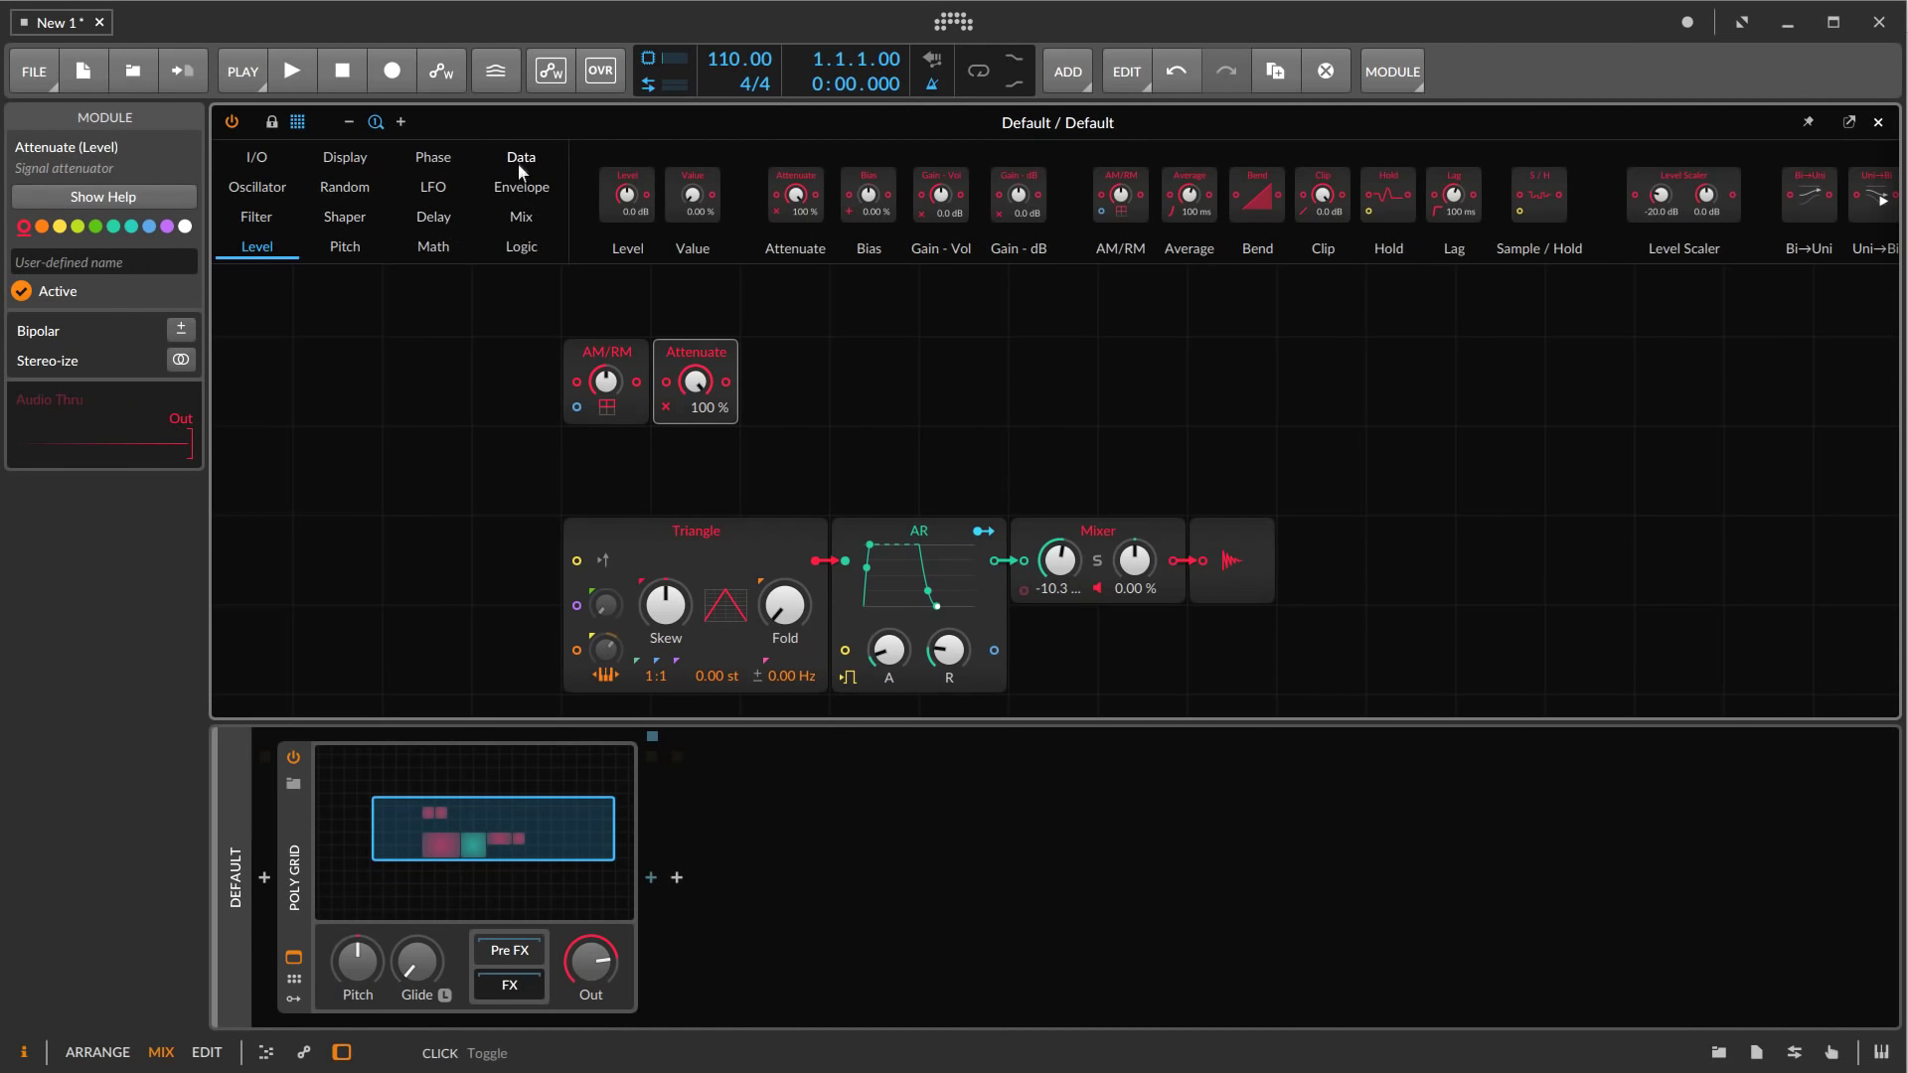
Add a Modulator Out module next to AM/RM and Attenuate
{"action": "left_click", "coordinate": [253, 162]}
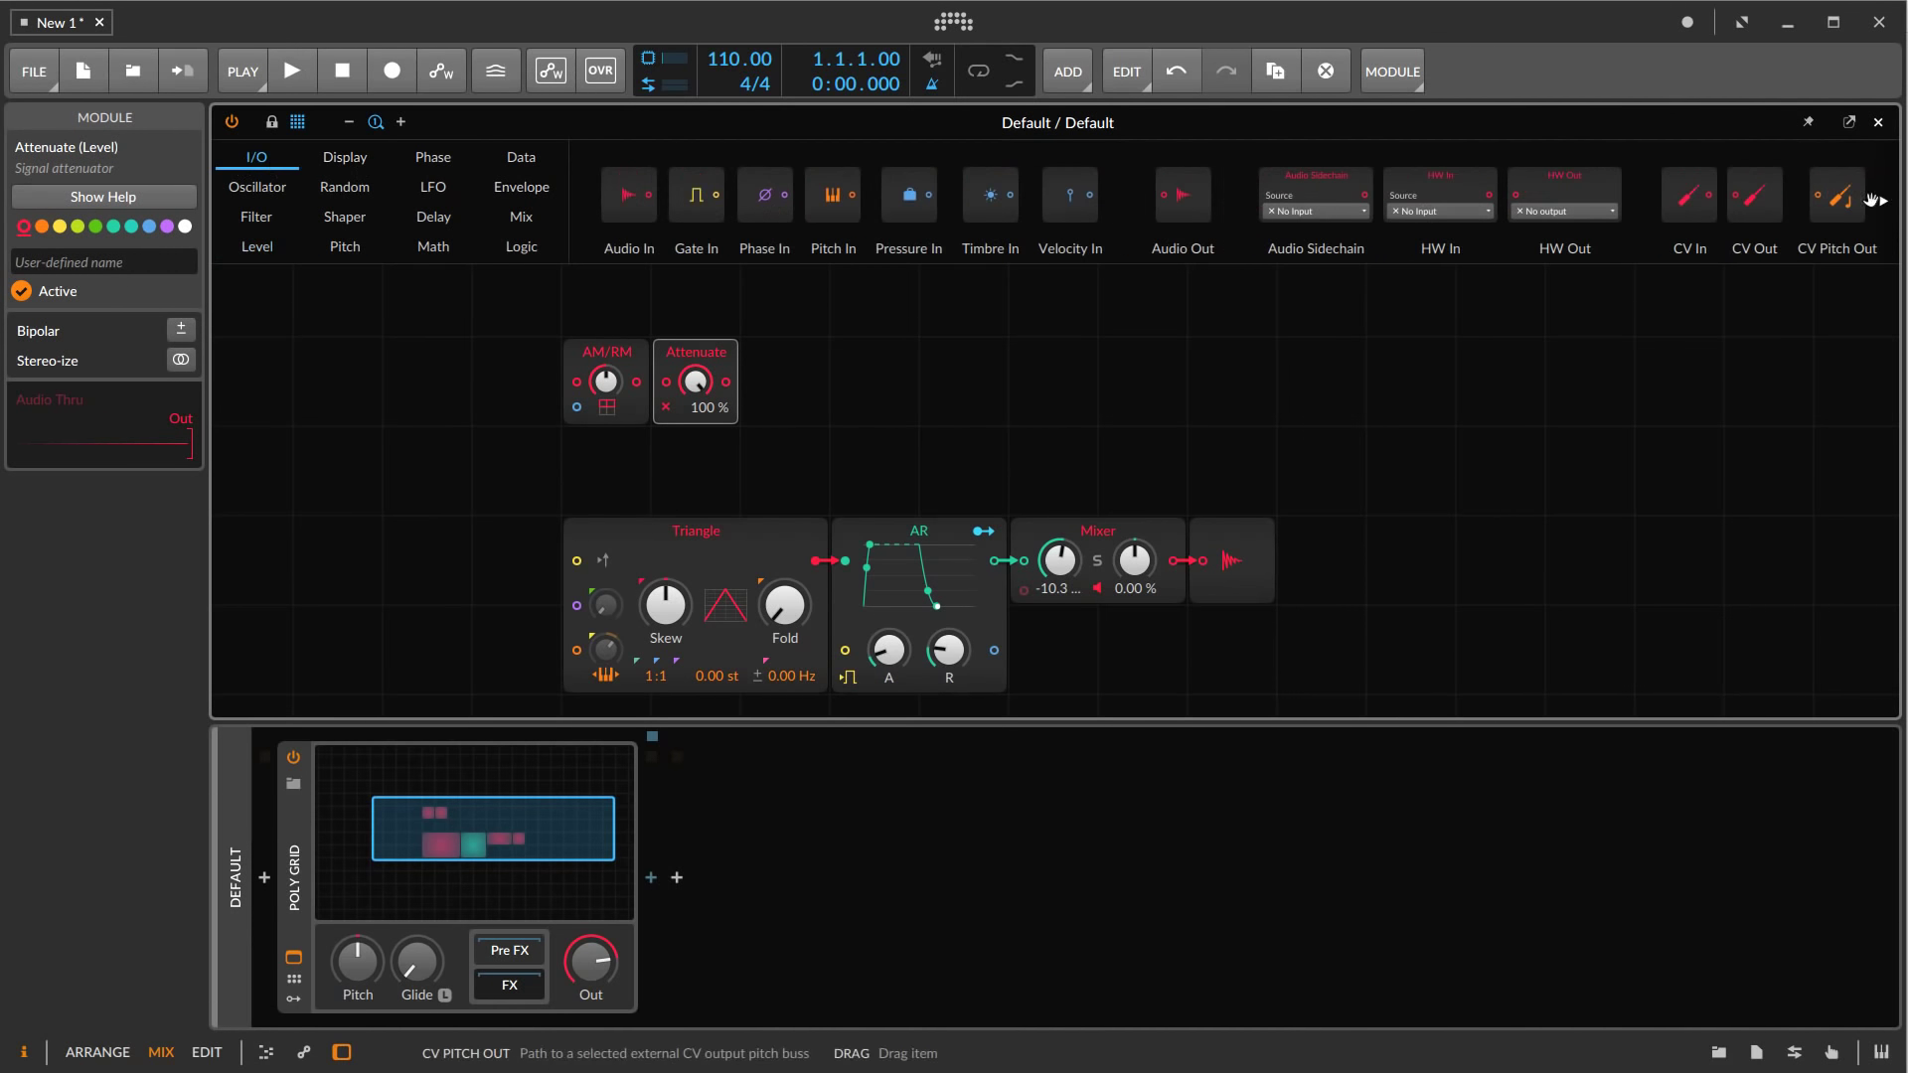
{"action": "left_click", "coordinate": [1884, 203]}
{"action": "left_click", "coordinate": [1885, 204]}
{"action": "left_click_drag", "start_coordinate": [1839, 195], "coordinate": [793, 395]}
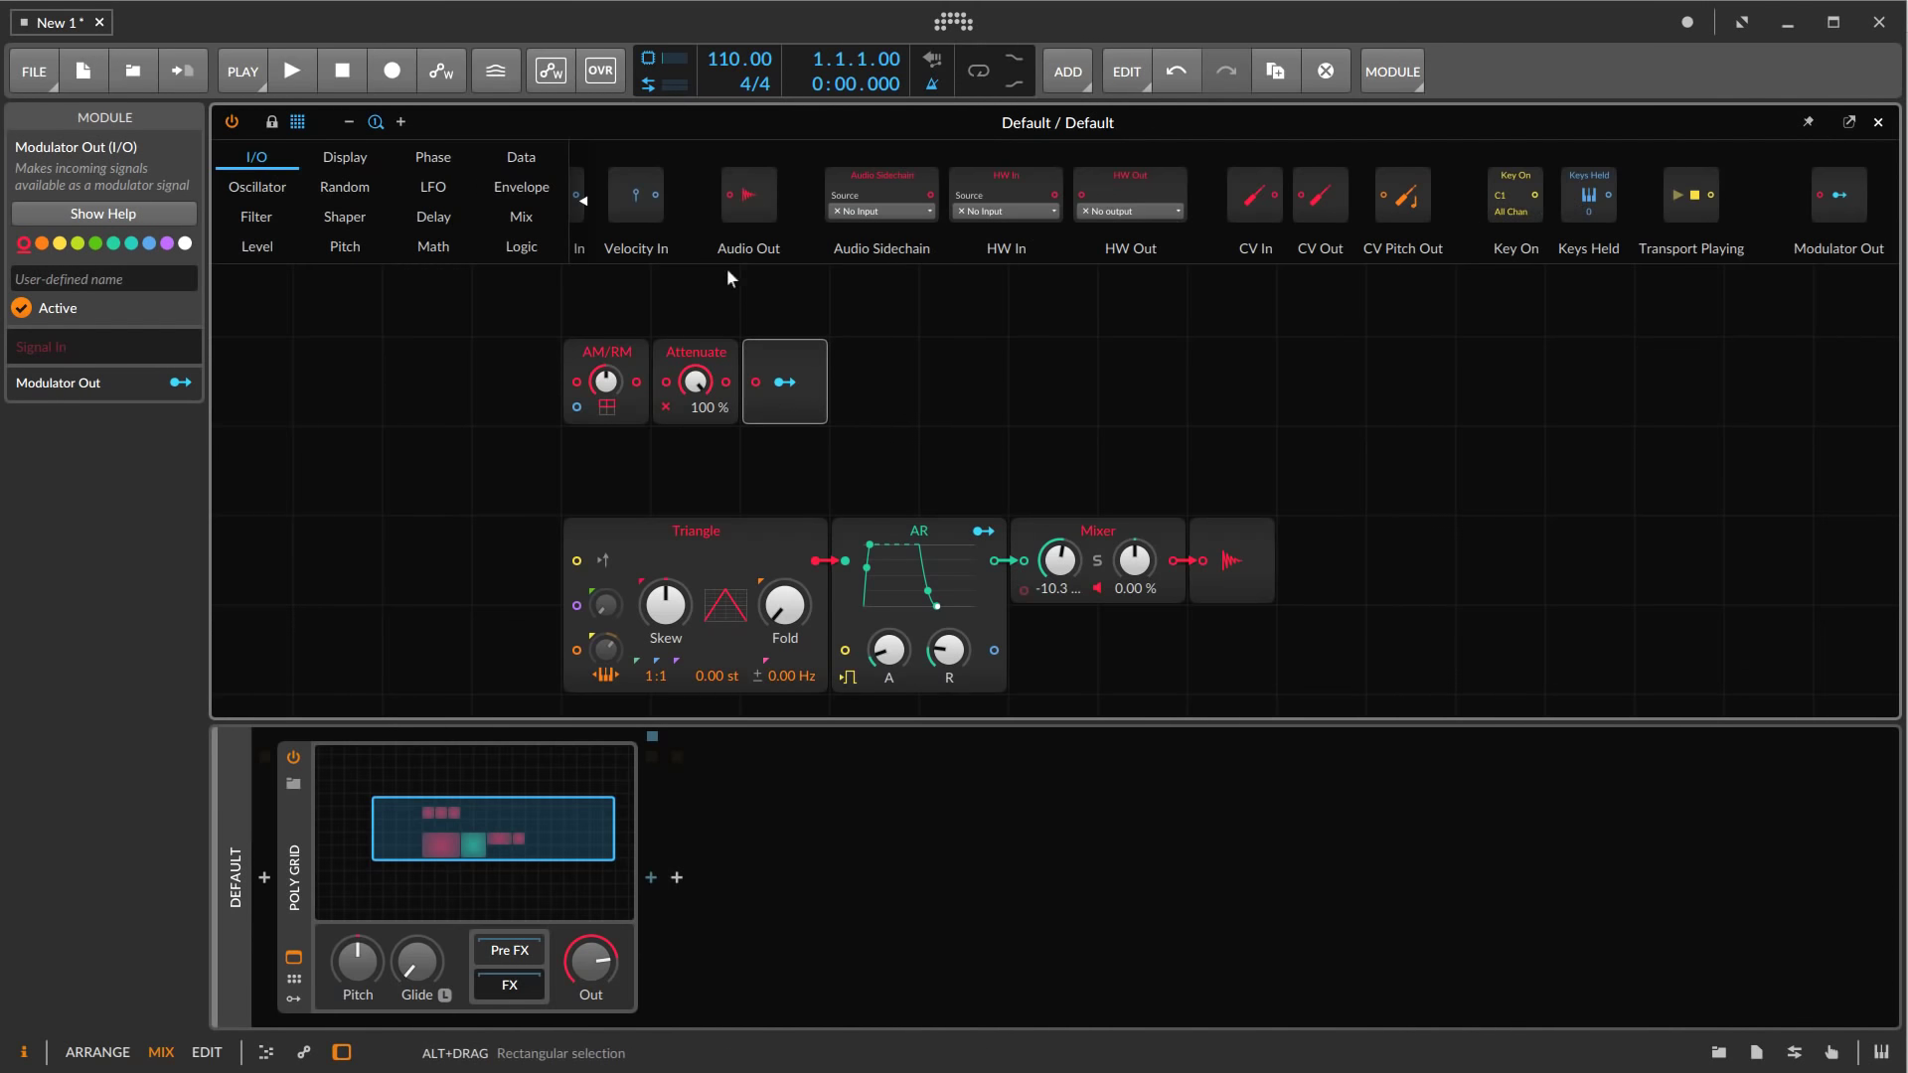
{"action": "scroll", "coordinate": [744, 260], "scroll_direction": "up", "scroll_amount": 1}
{"action": "scroll", "coordinate": [746, 268], "scroll_direction": "up", "scroll_amount": 4}
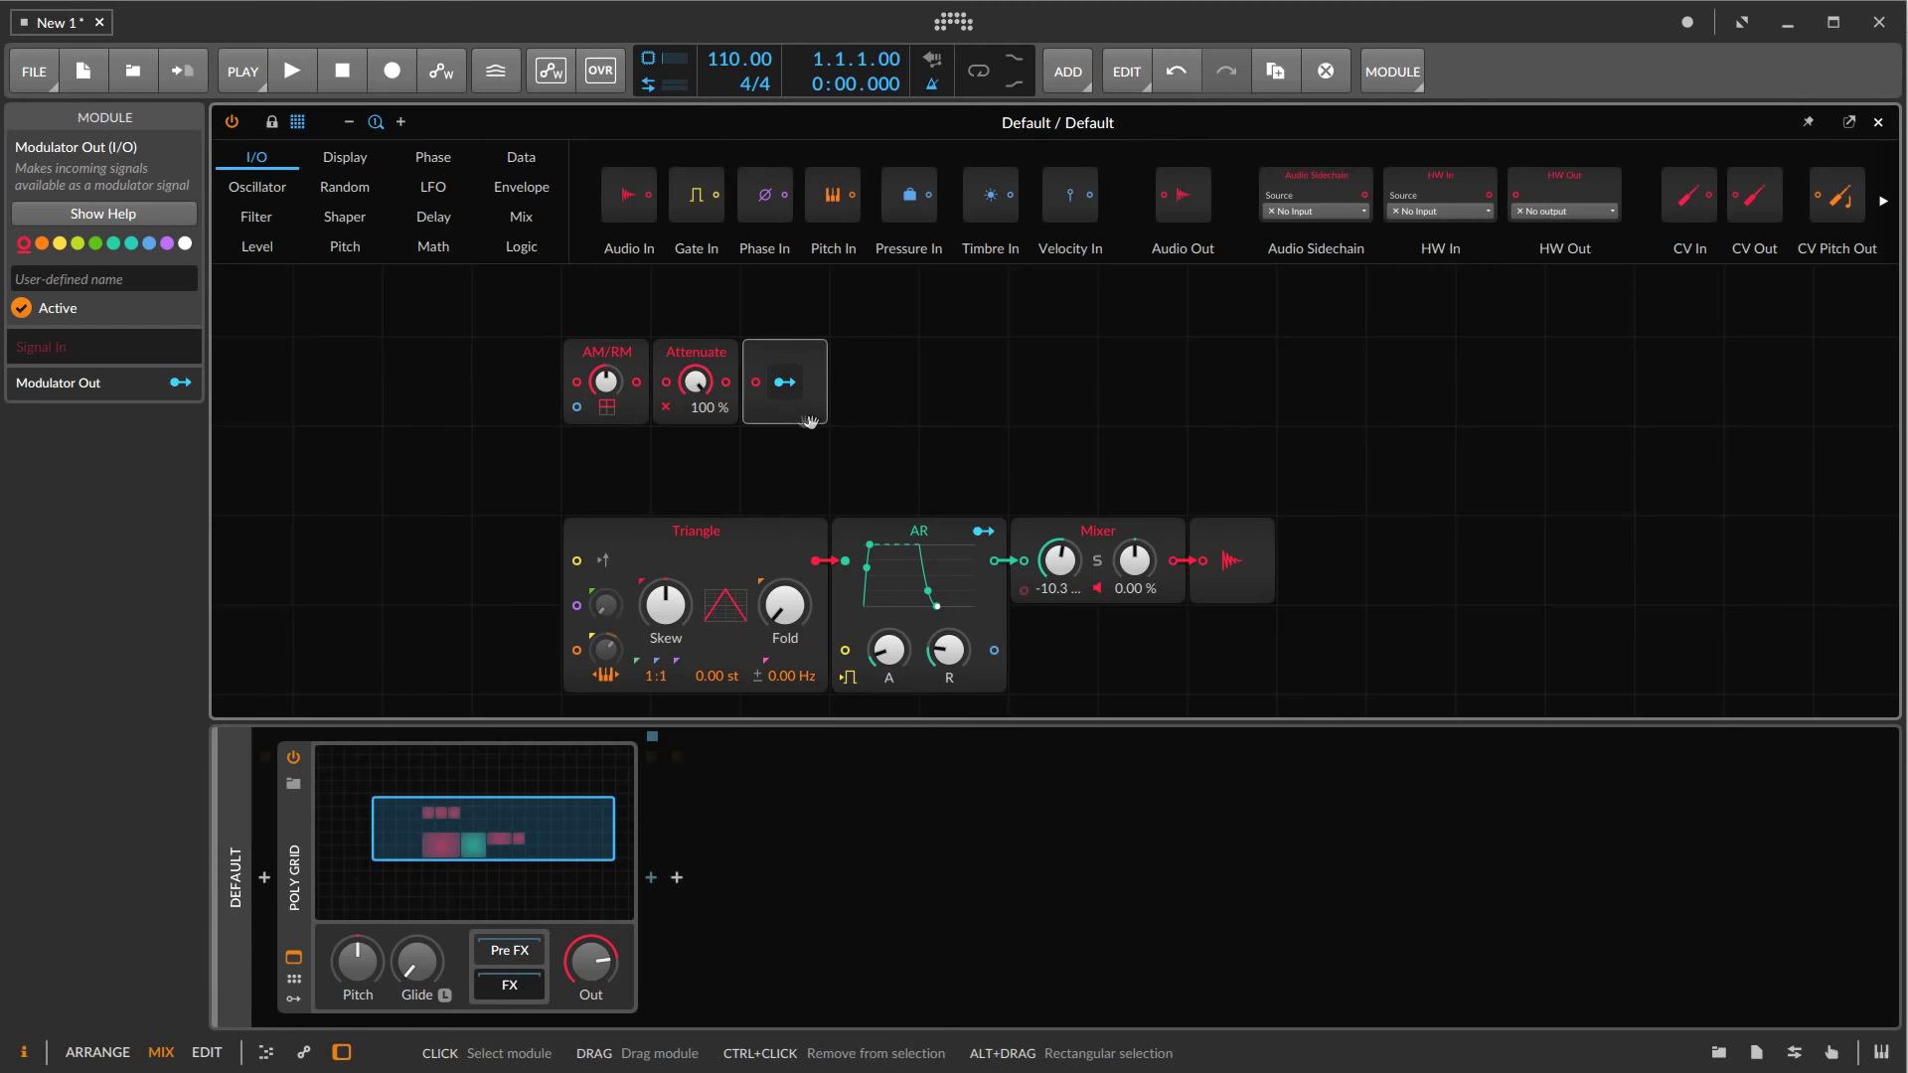
{"action": "scroll", "coordinate": [880, 357], "scroll_direction": "down", "scroll_amount": 2}
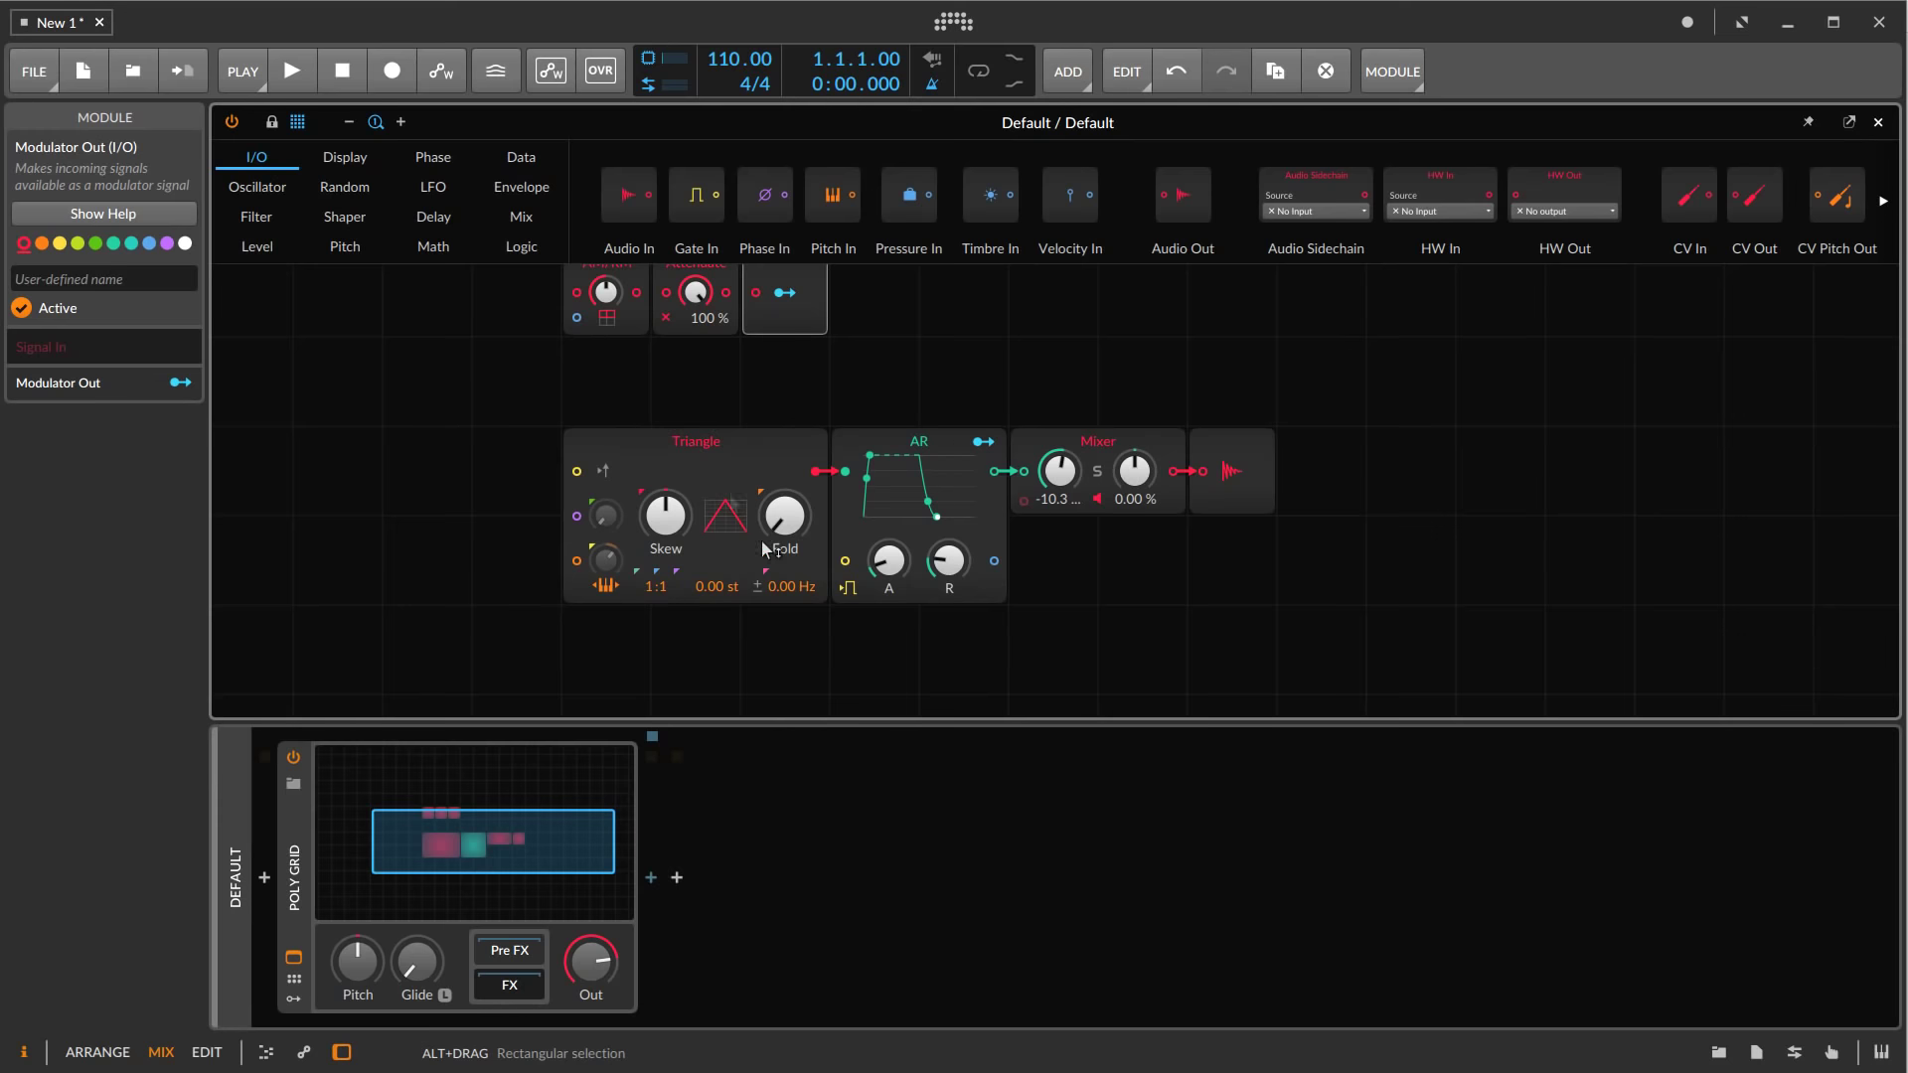
Set the Poly Grid to 8 voices and give Audio Out a -59 dB threshold with 480 ms timeout
{"action": "left_click", "coordinate": [389, 417]}
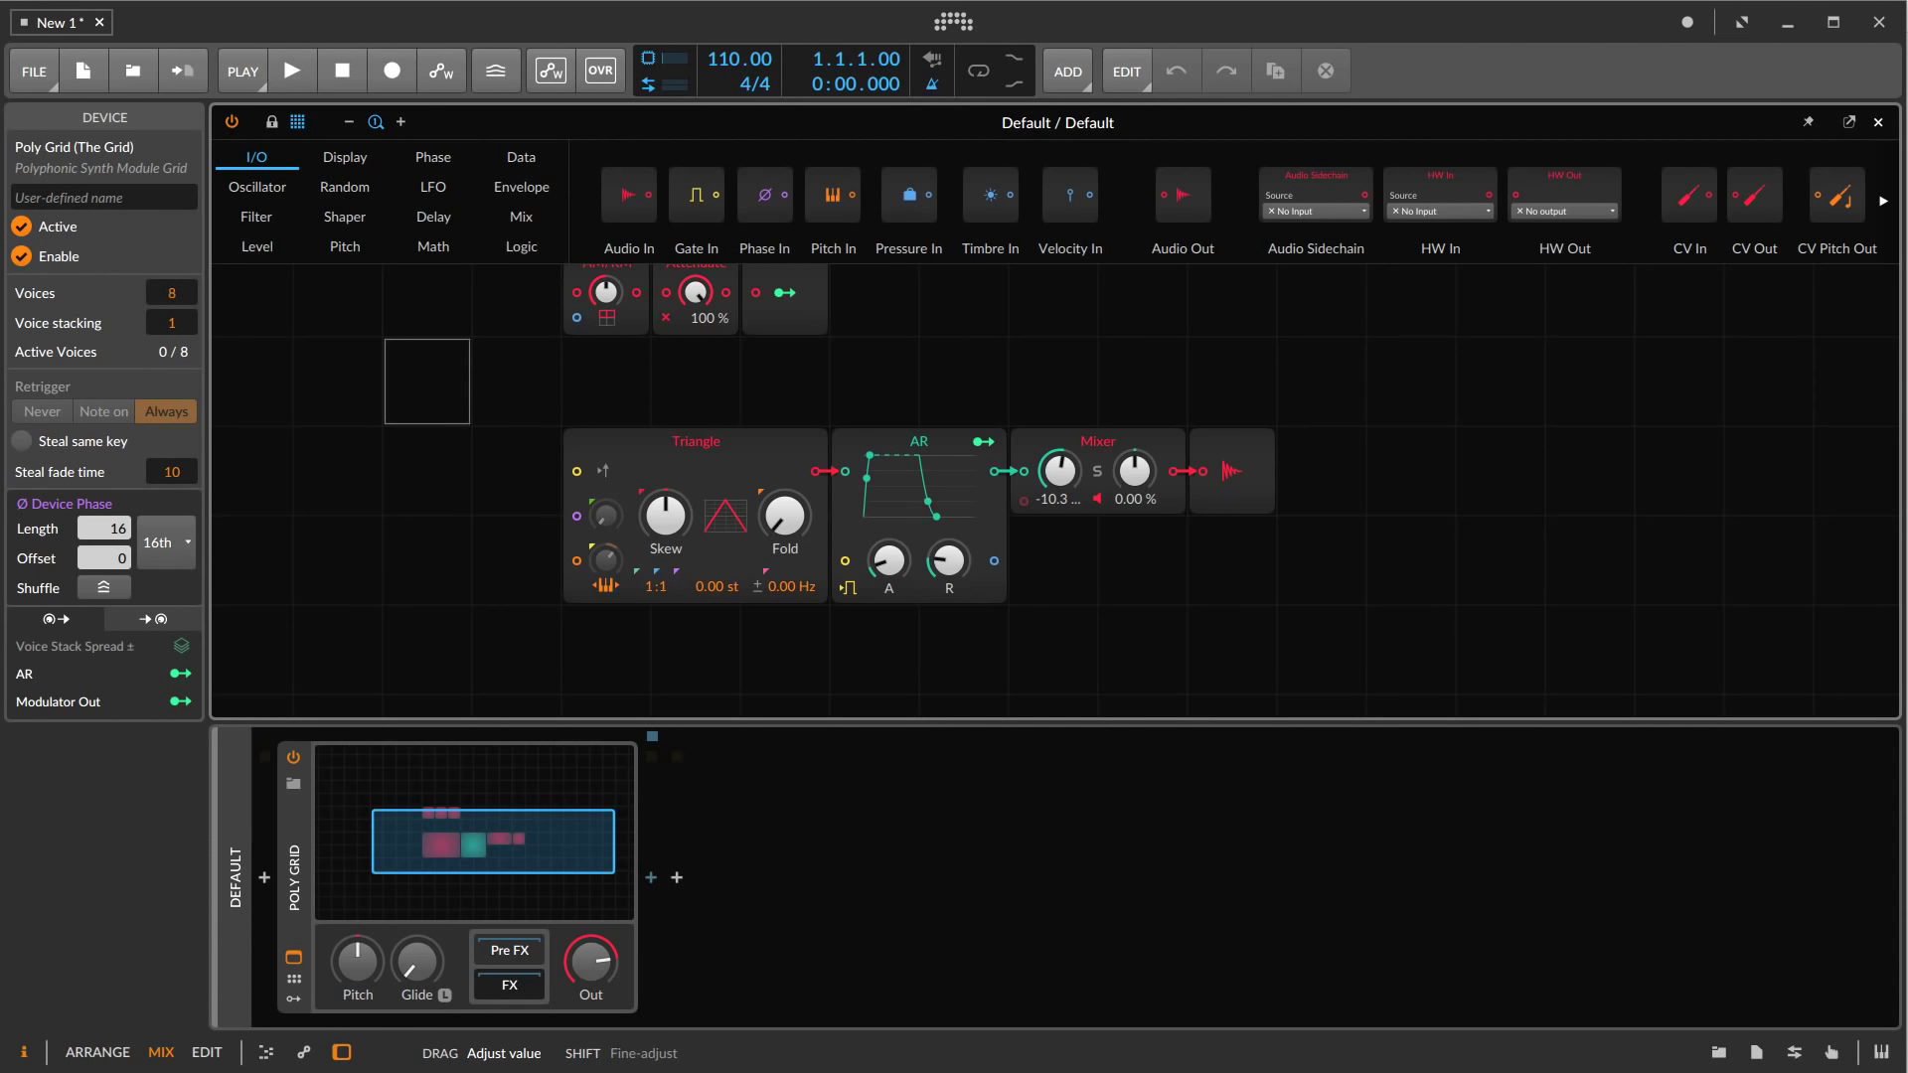
{"action": "left_click_drag", "start_coordinate": [170, 292], "coordinate": [176, 361]}
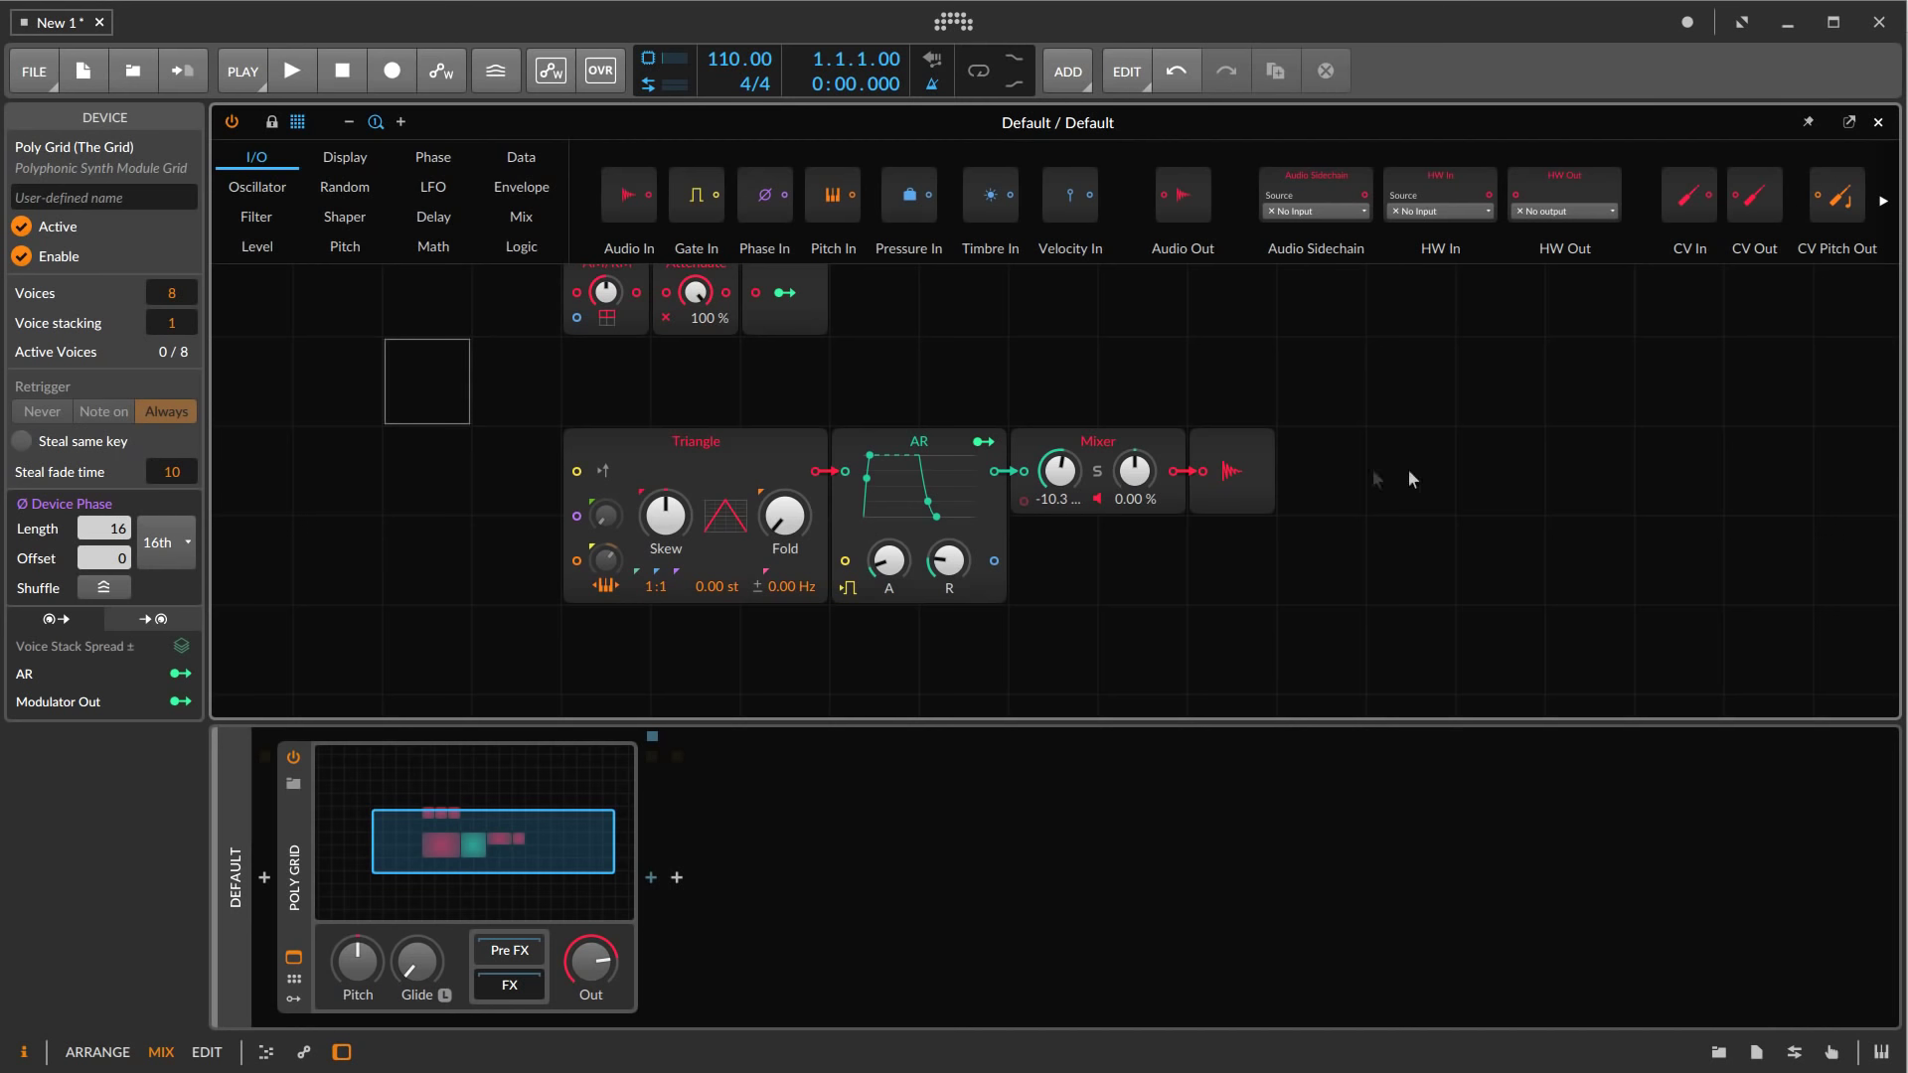
{"action": "left_click", "coordinate": [1250, 486]}
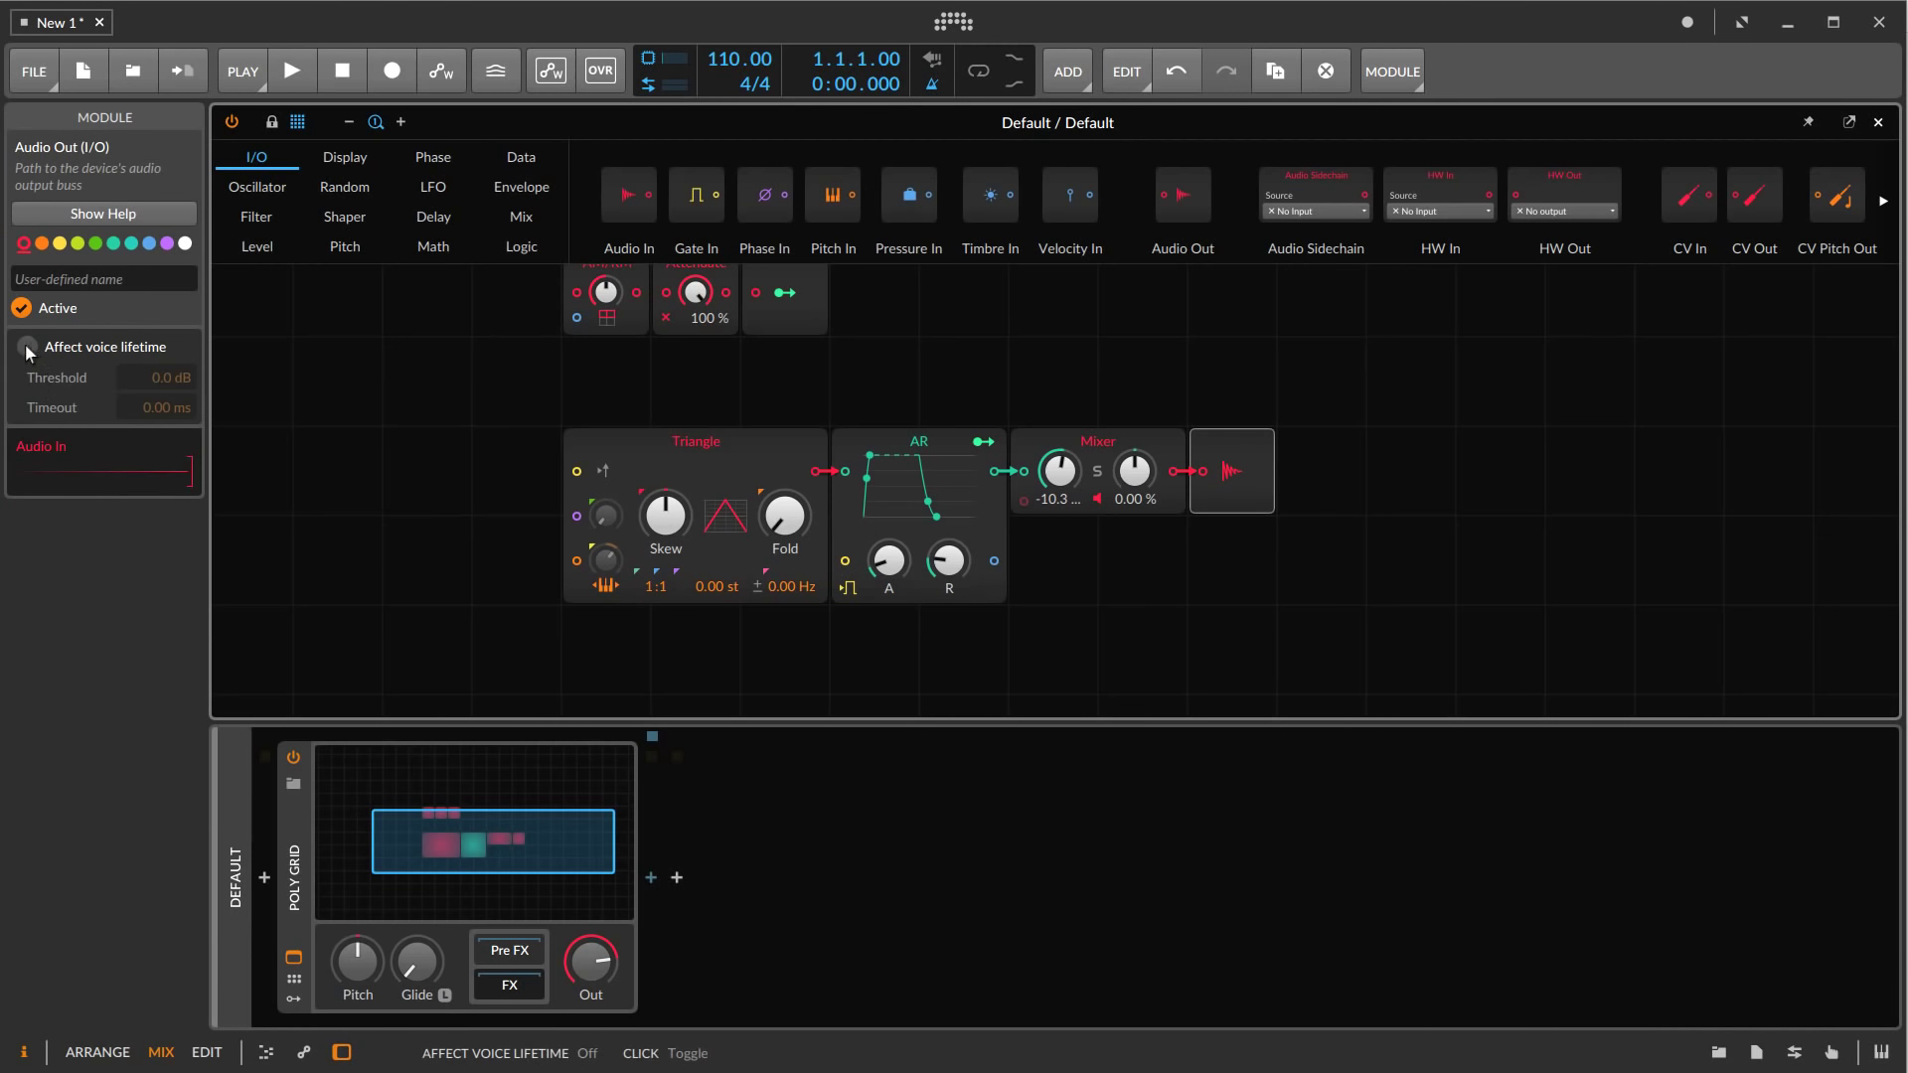
{"action": "left_click_drag", "start_coordinate": [159, 378], "coordinate": [159, 430]}
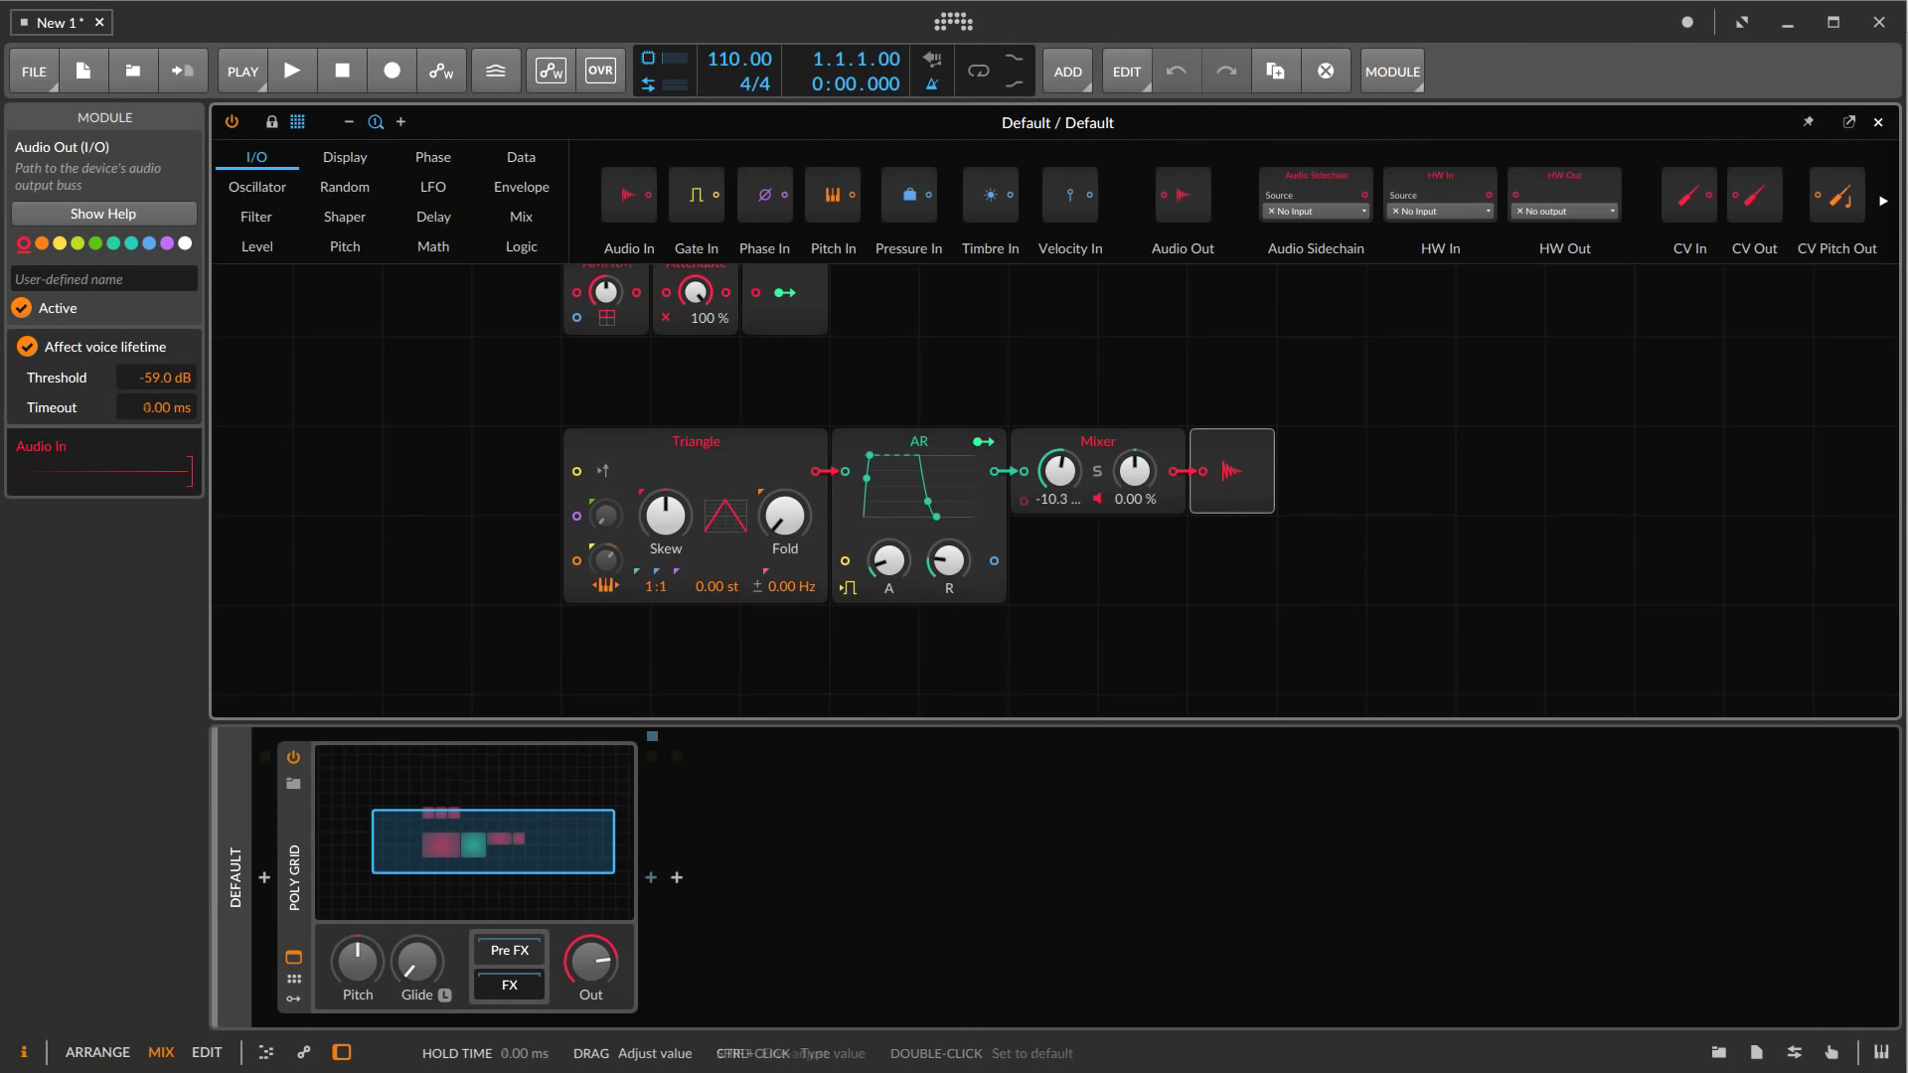
{"action": "mouse_move", "coordinate": [159, 407]}
{"action": "left_mouse_down"}
{"action": "mouse_move", "coordinate": [159, 377]}
{"action": "mouse_move", "coordinate": [159, 401]}
{"action": "left_mouse_up"}
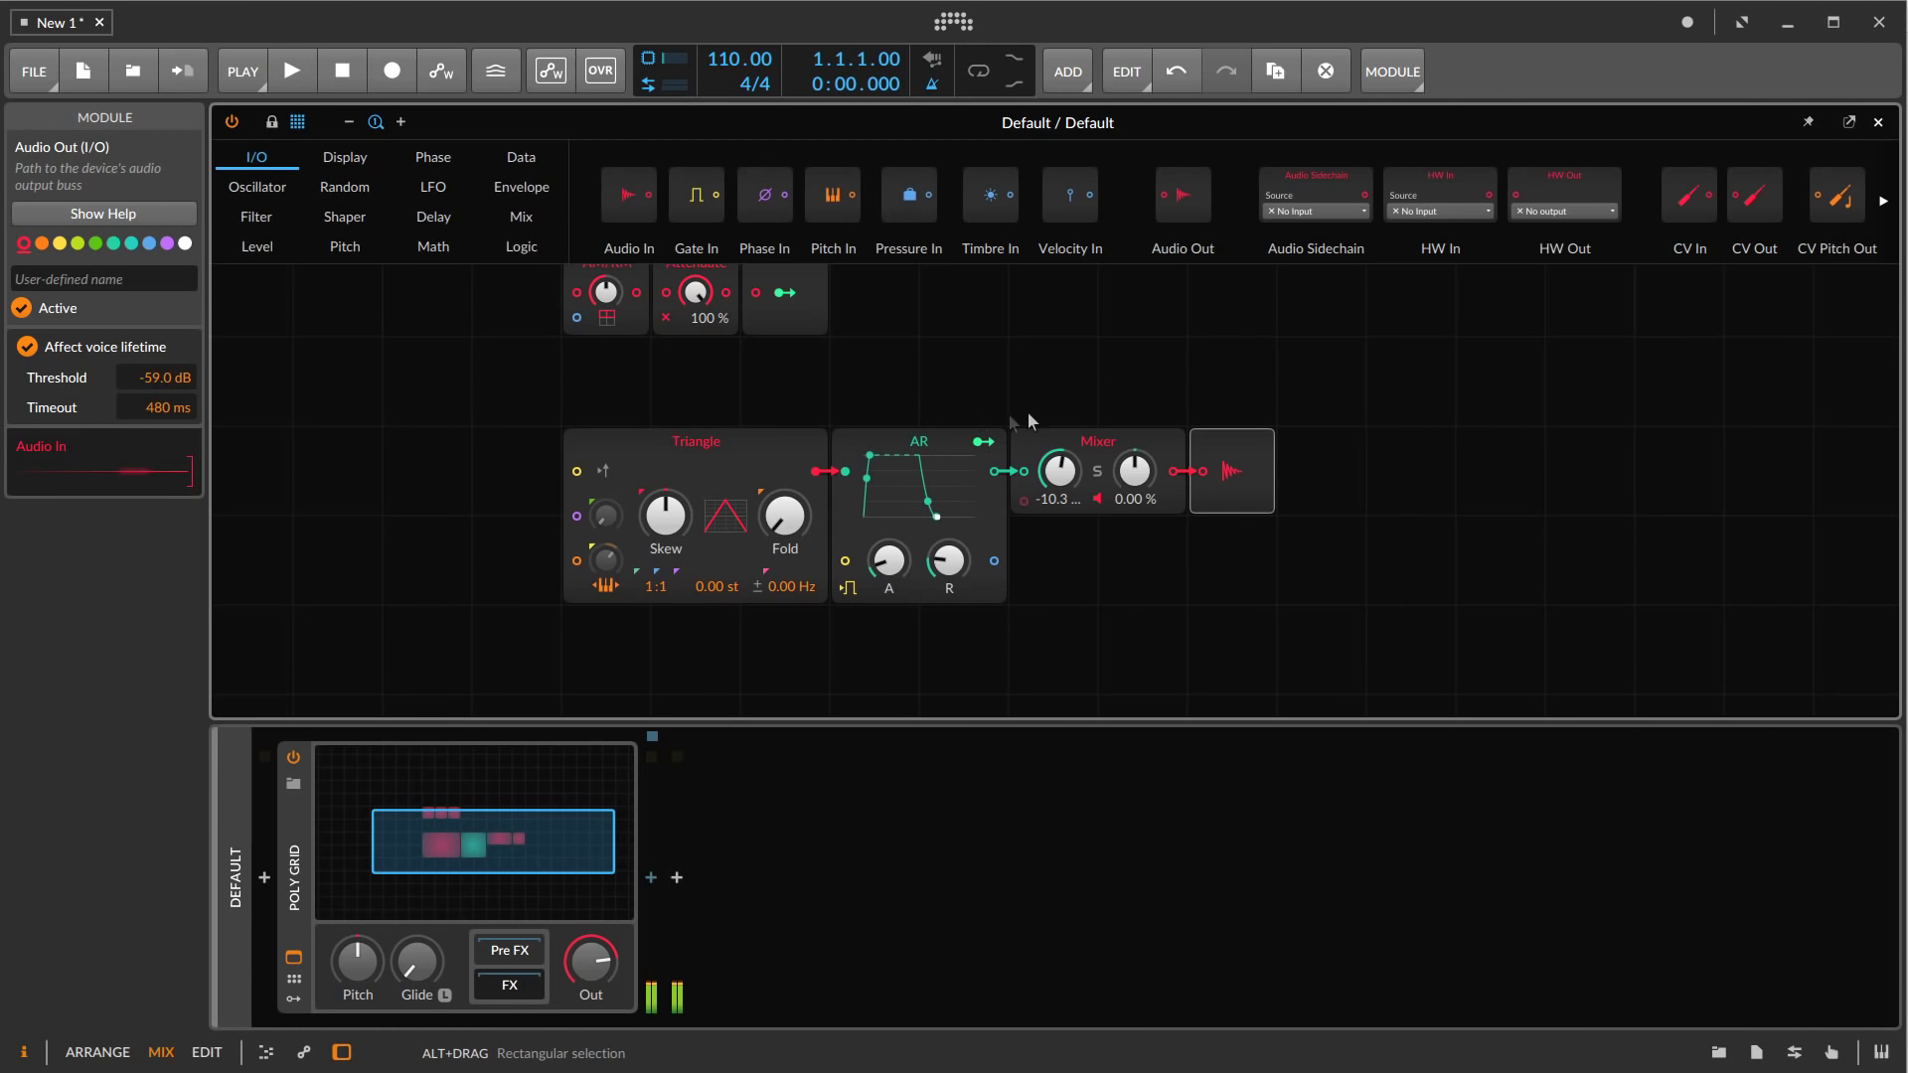
{"action": "right_click", "coordinate": [292, 903]}
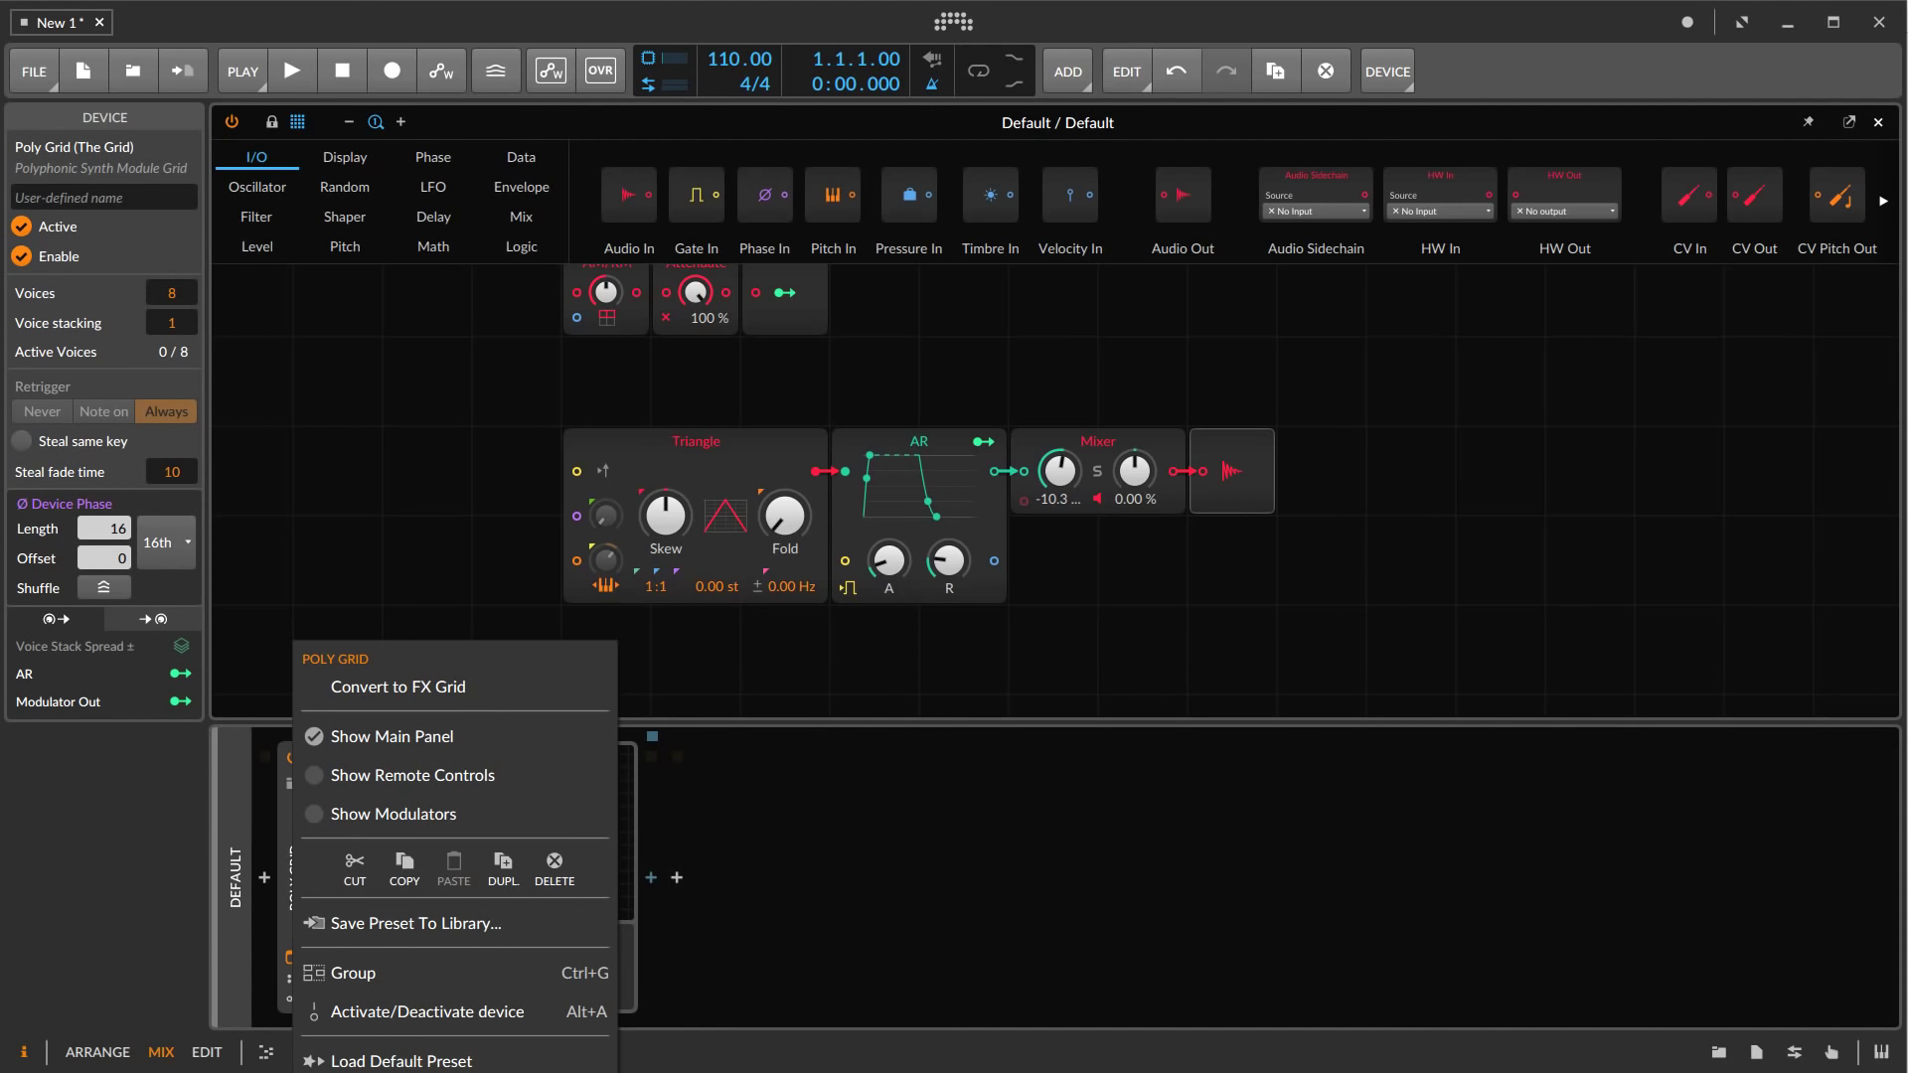
{"action": "left_click", "coordinate": [774, 978]}
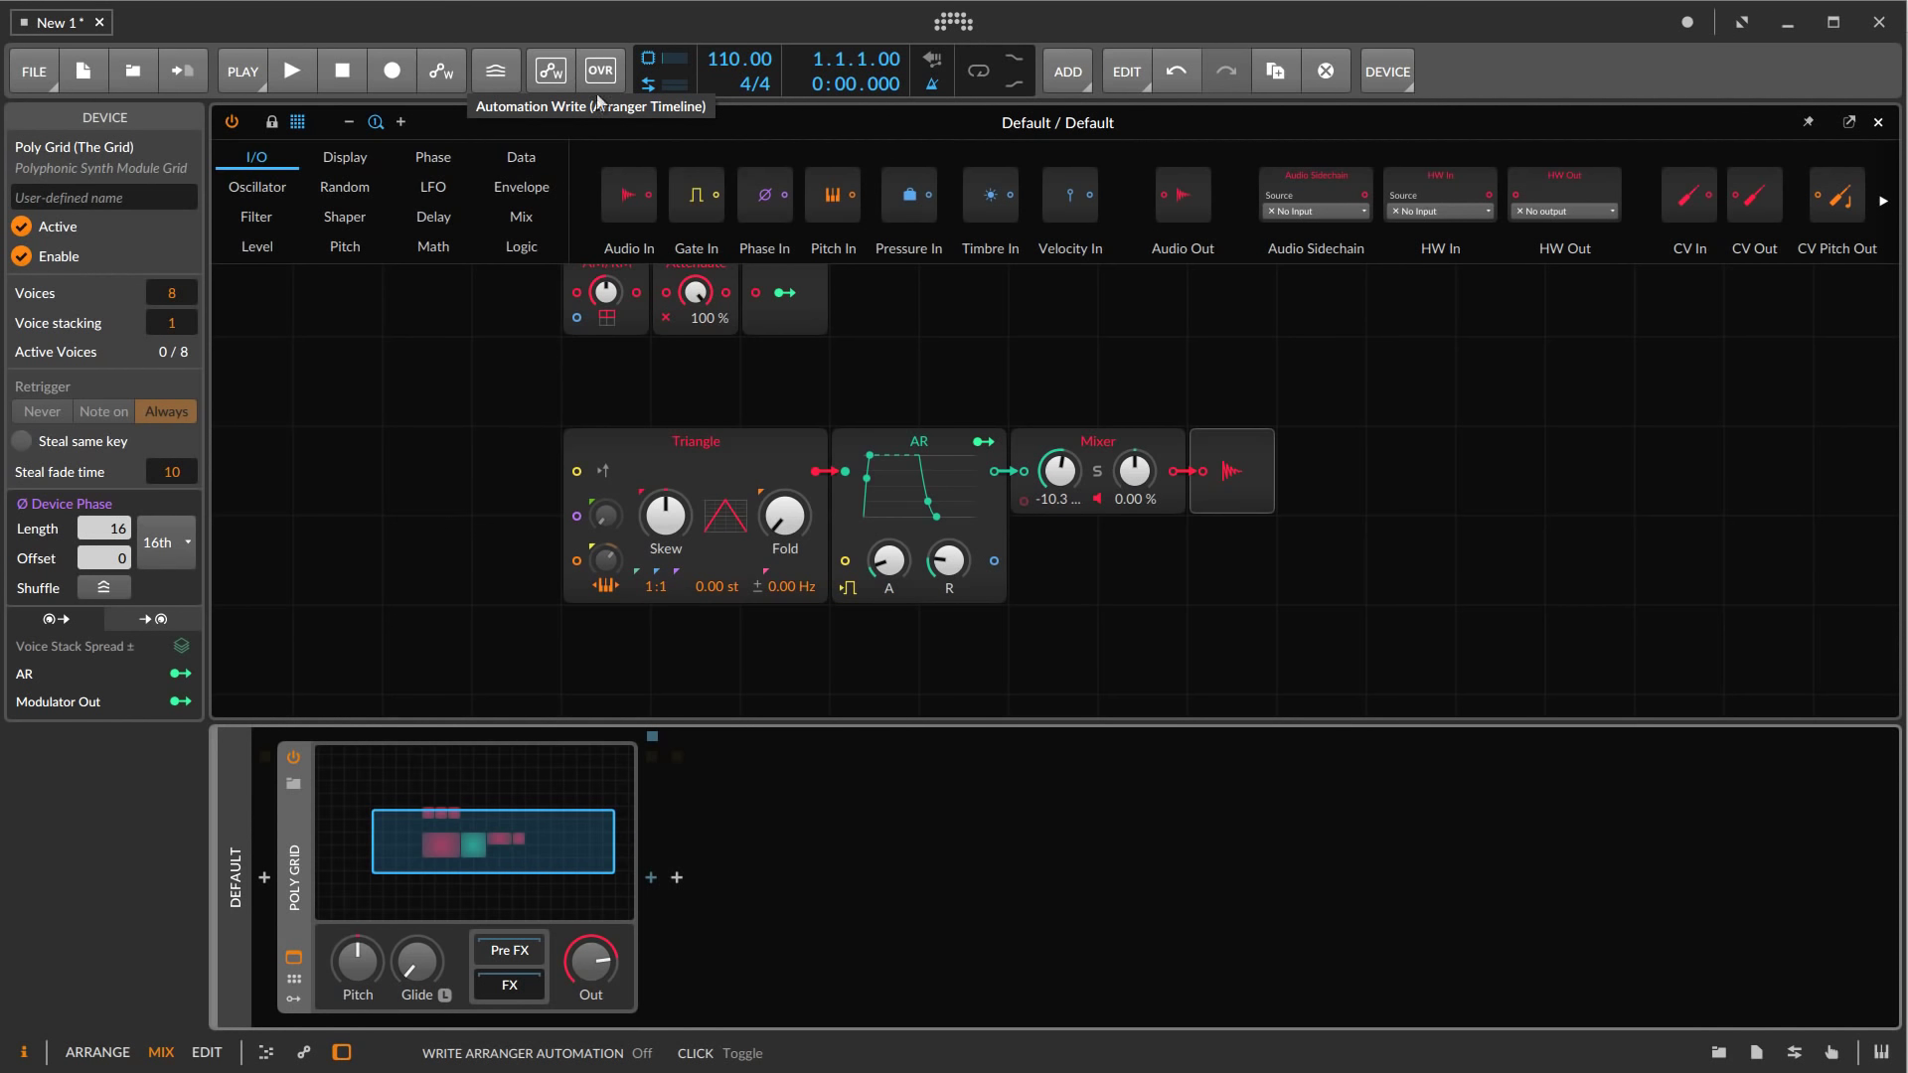
{"action": "scroll", "coordinate": [772, 414], "scroll_direction": "up", "scroll_amount": 2}
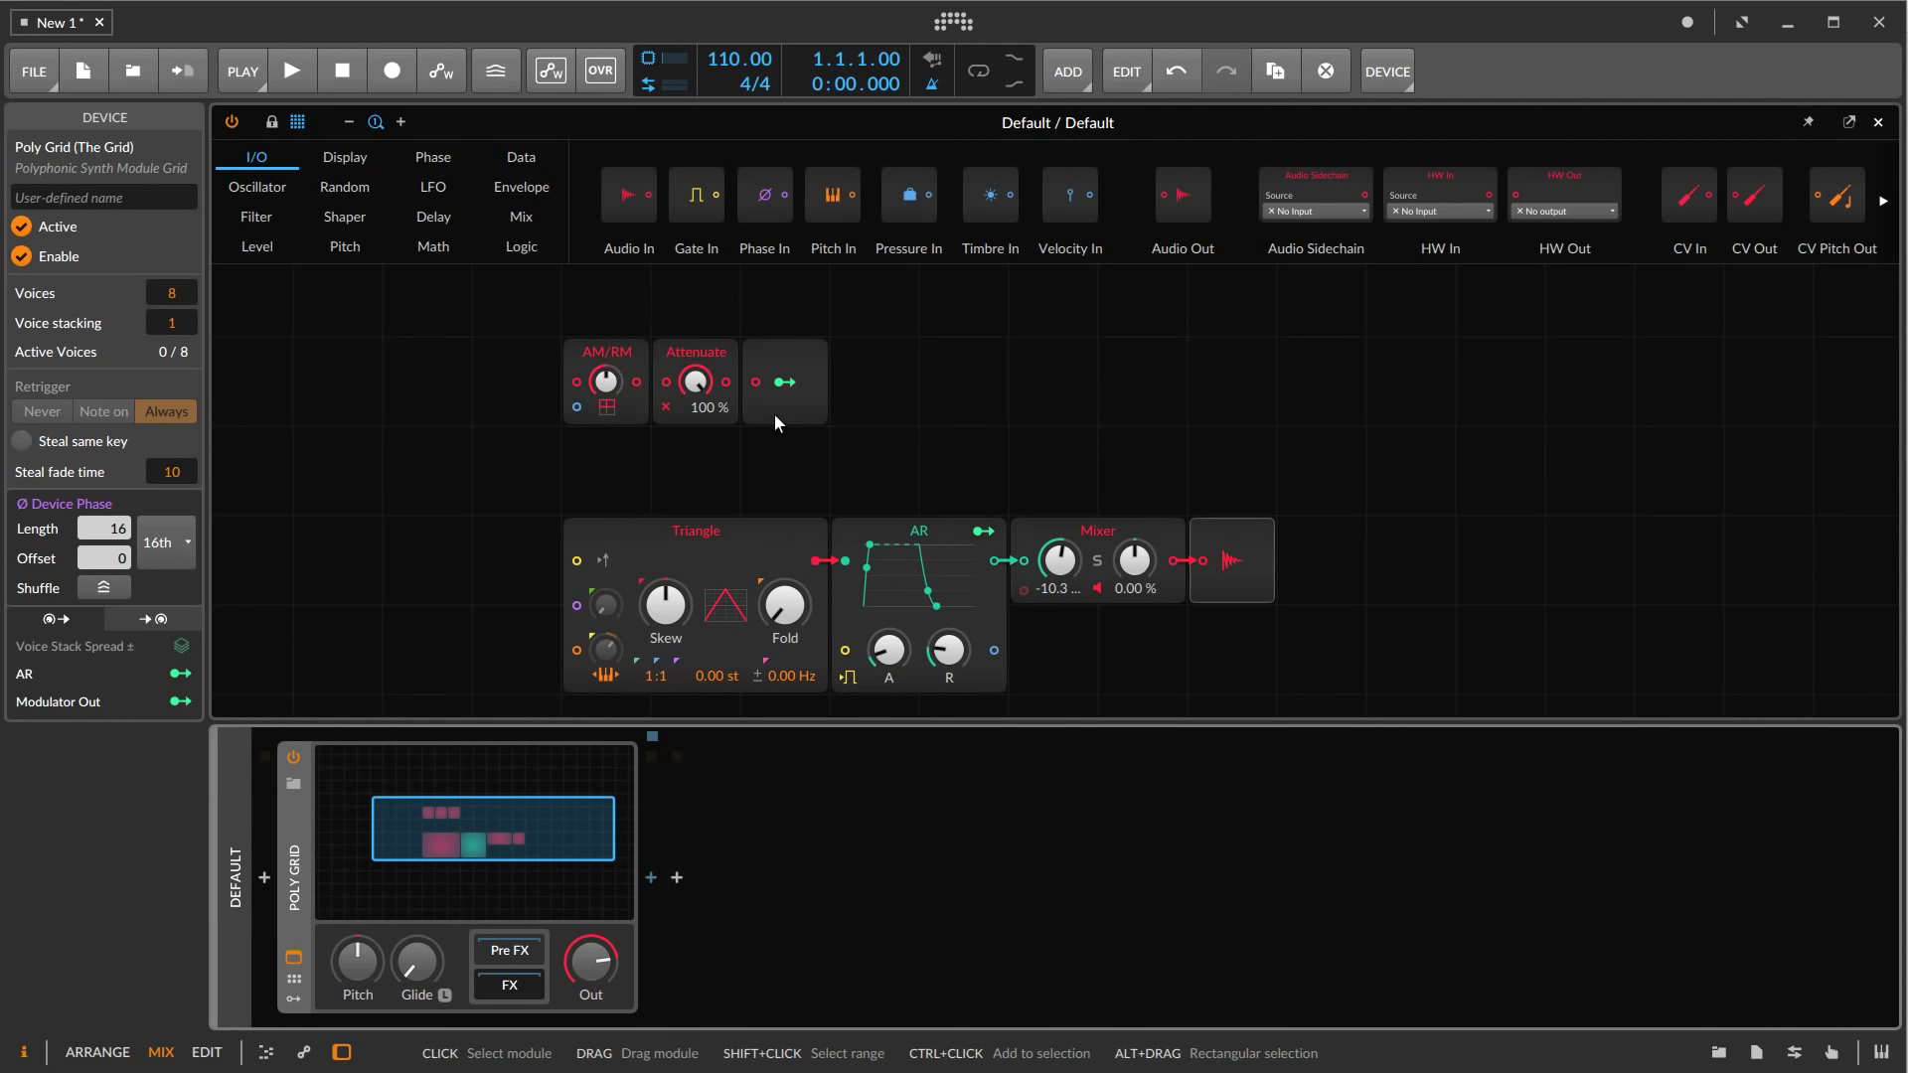